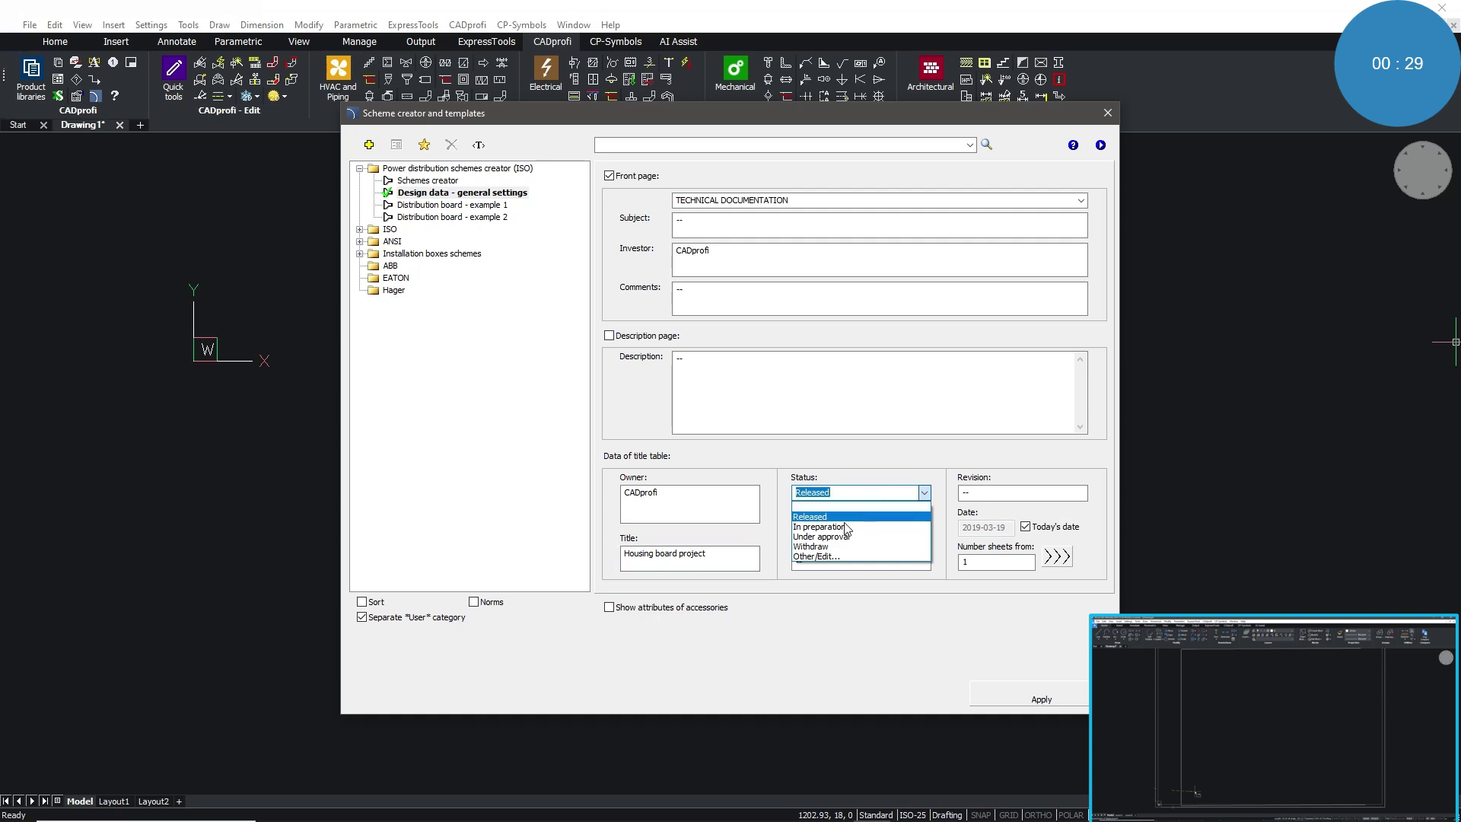
# Fill in the title table data with status In preparation, the creator's name and revision 2.0.
pyautogui.click(845, 527)
pyautogui.press('Tab')
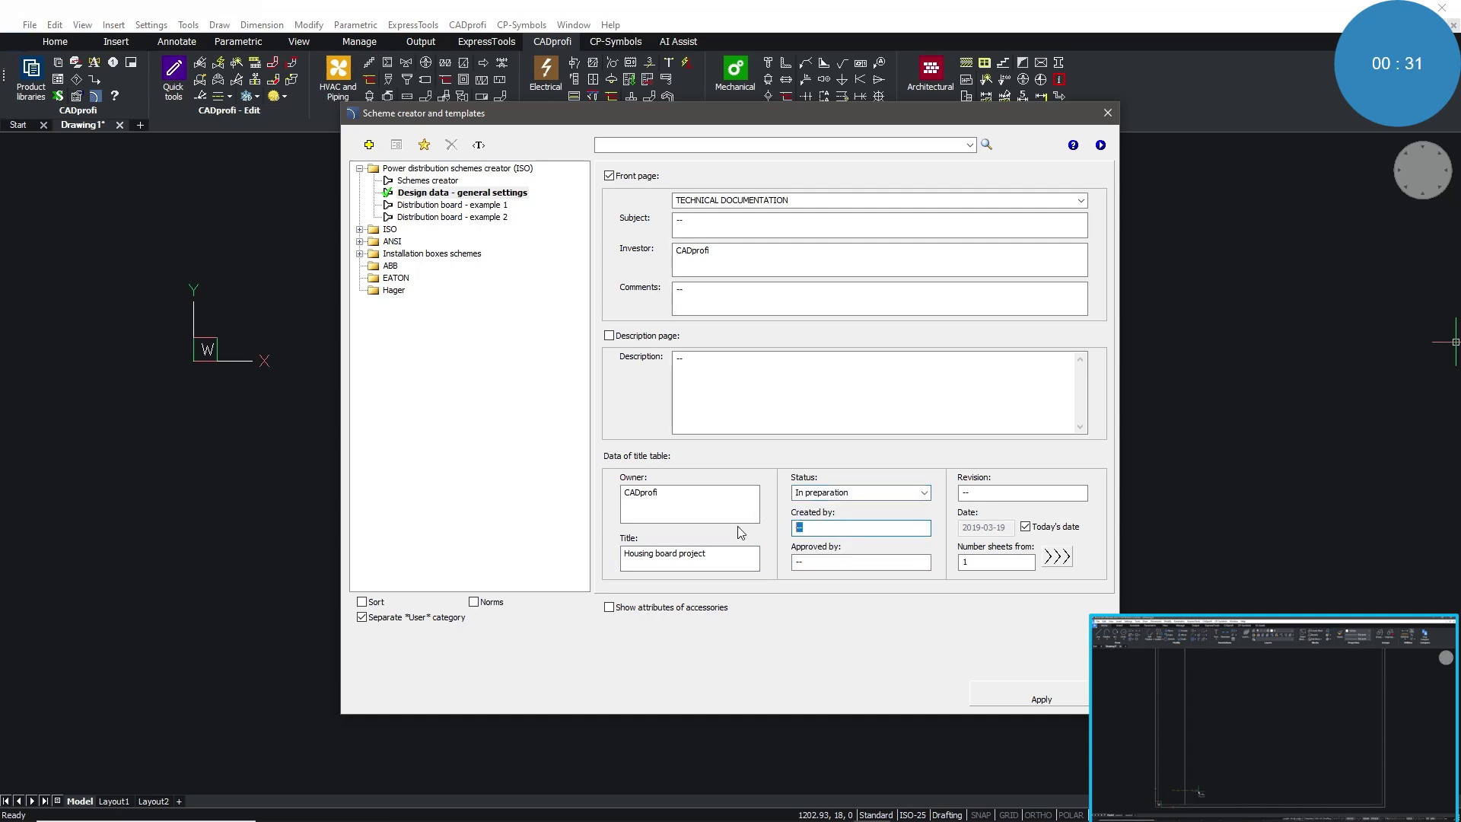
pyautogui.write('Karol')
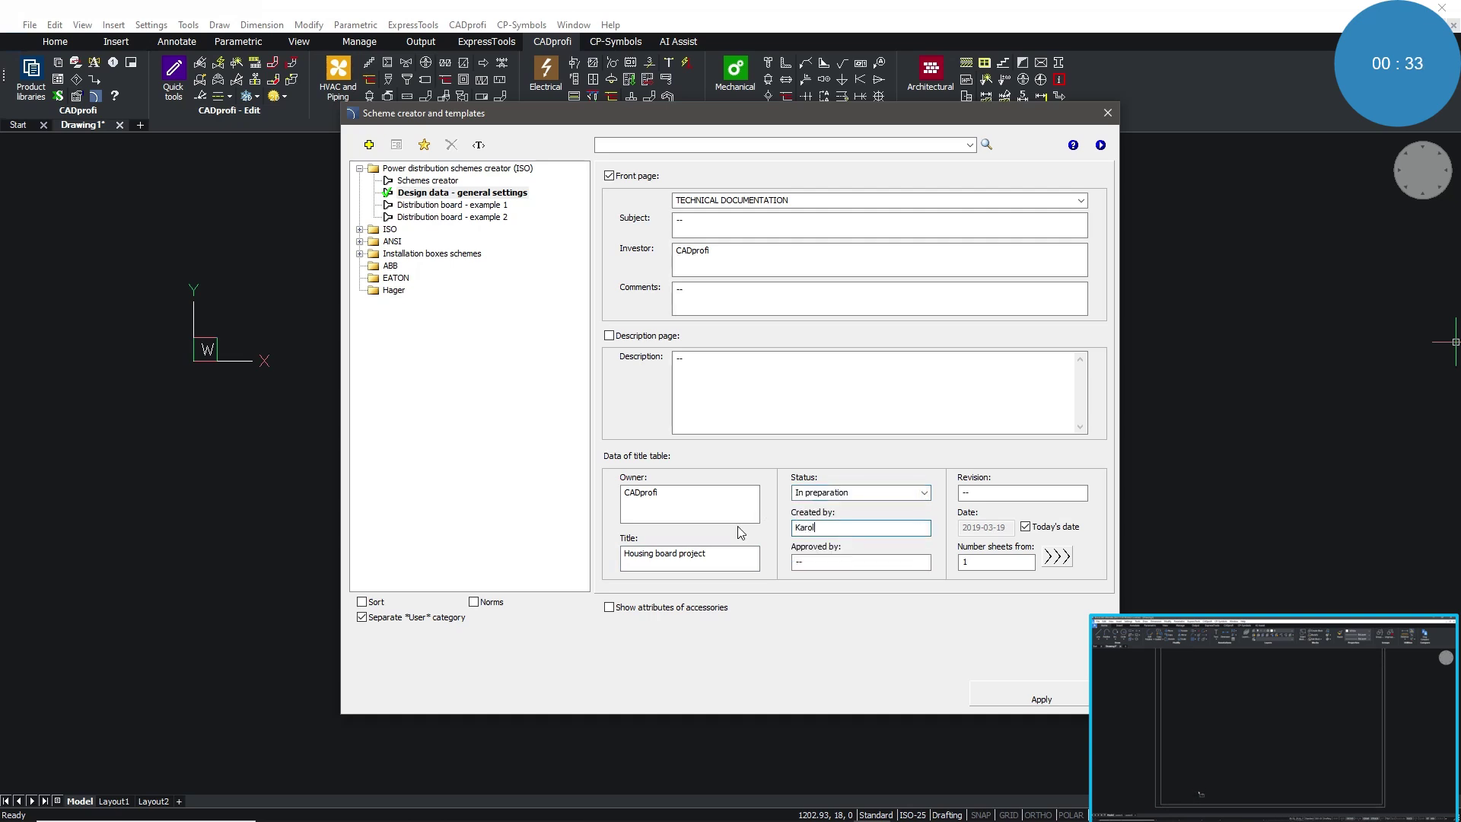
pyautogui.click(960, 495)
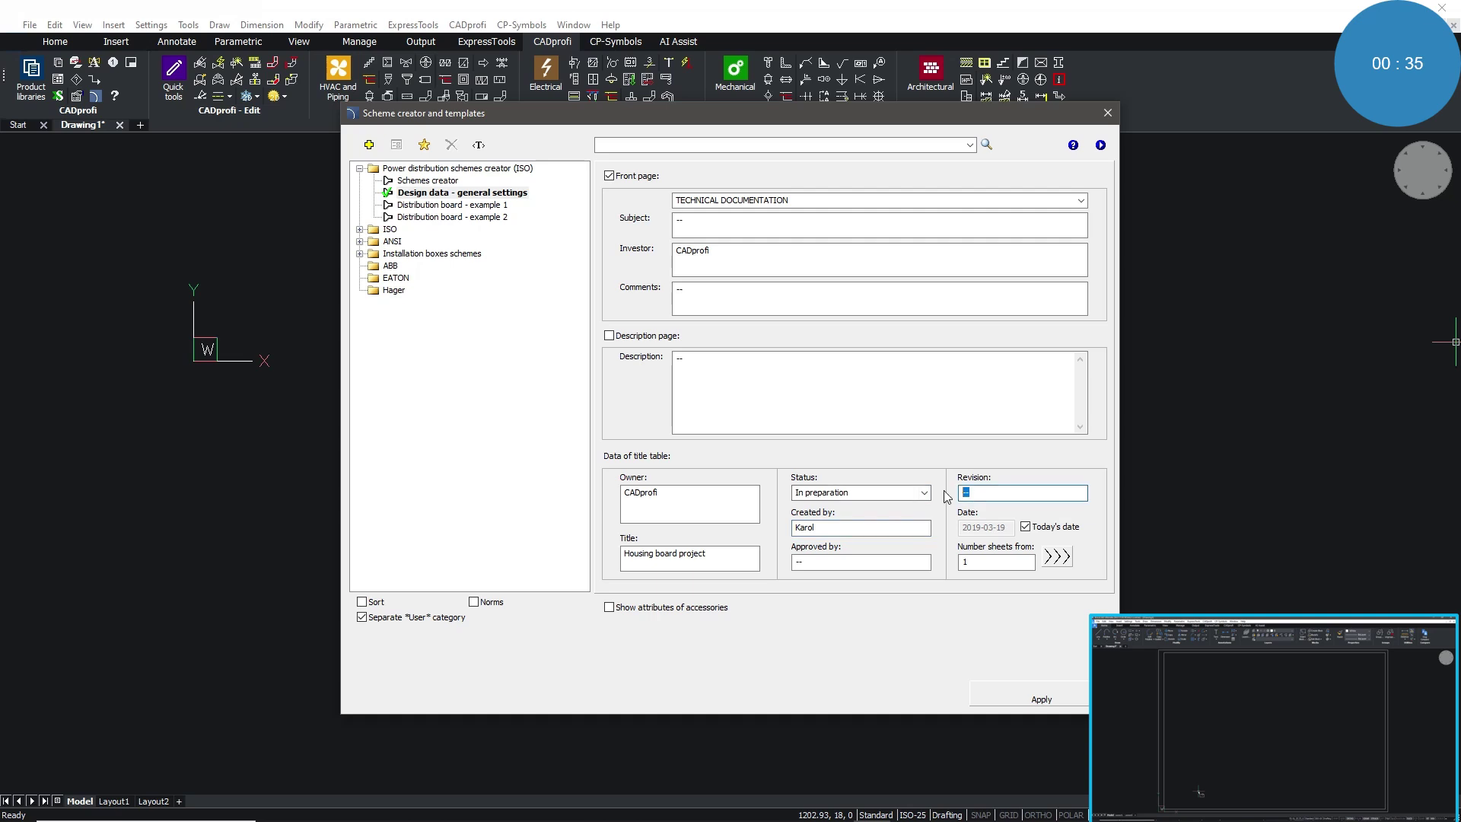
pyautogui.write('2.0')
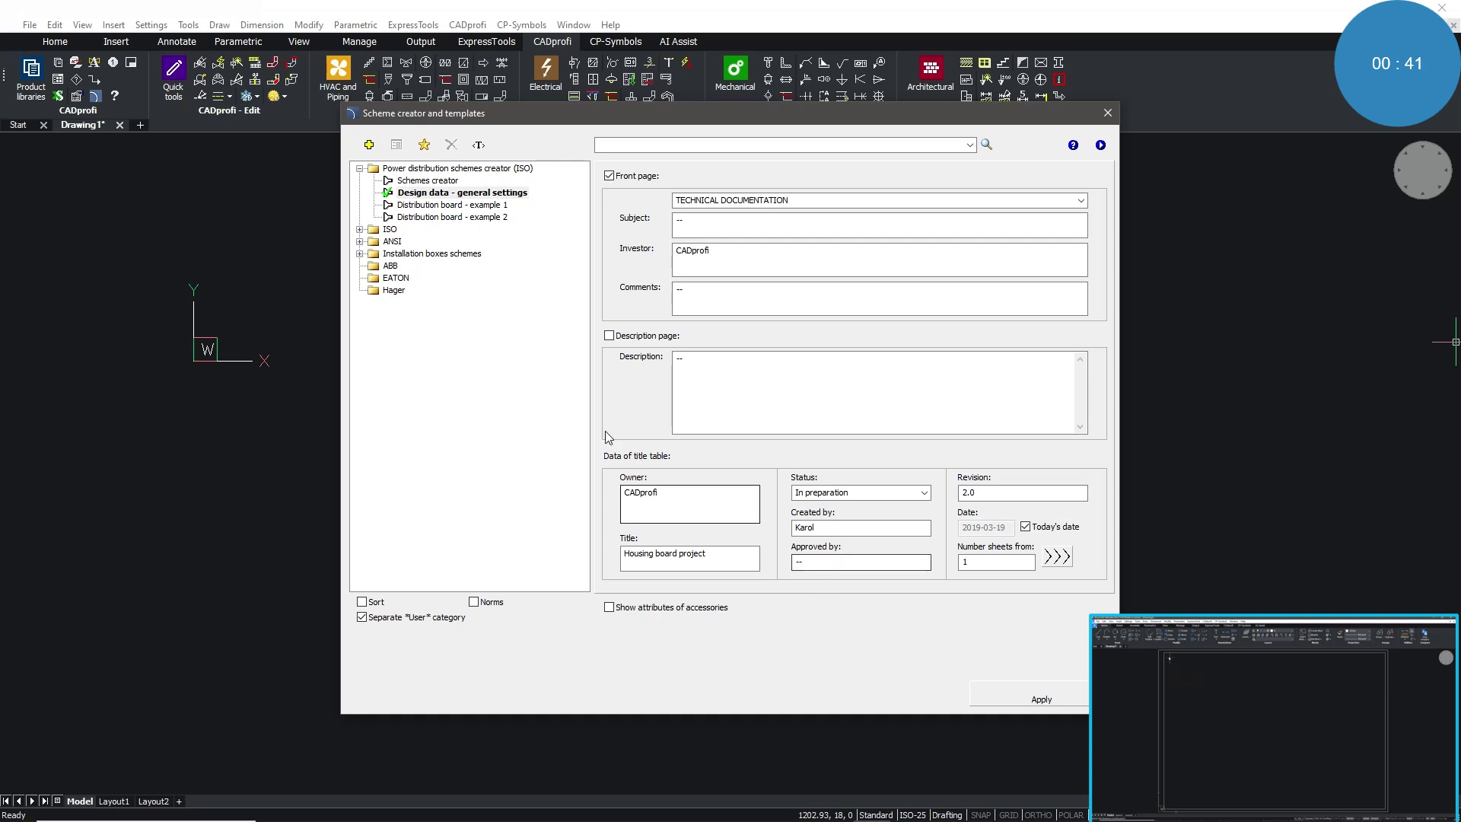
# In the Schemes creator, place a 3-pole main disconnector rated 100A from the 3L symbols in the first row of column 1.
pyautogui.click(411, 181)
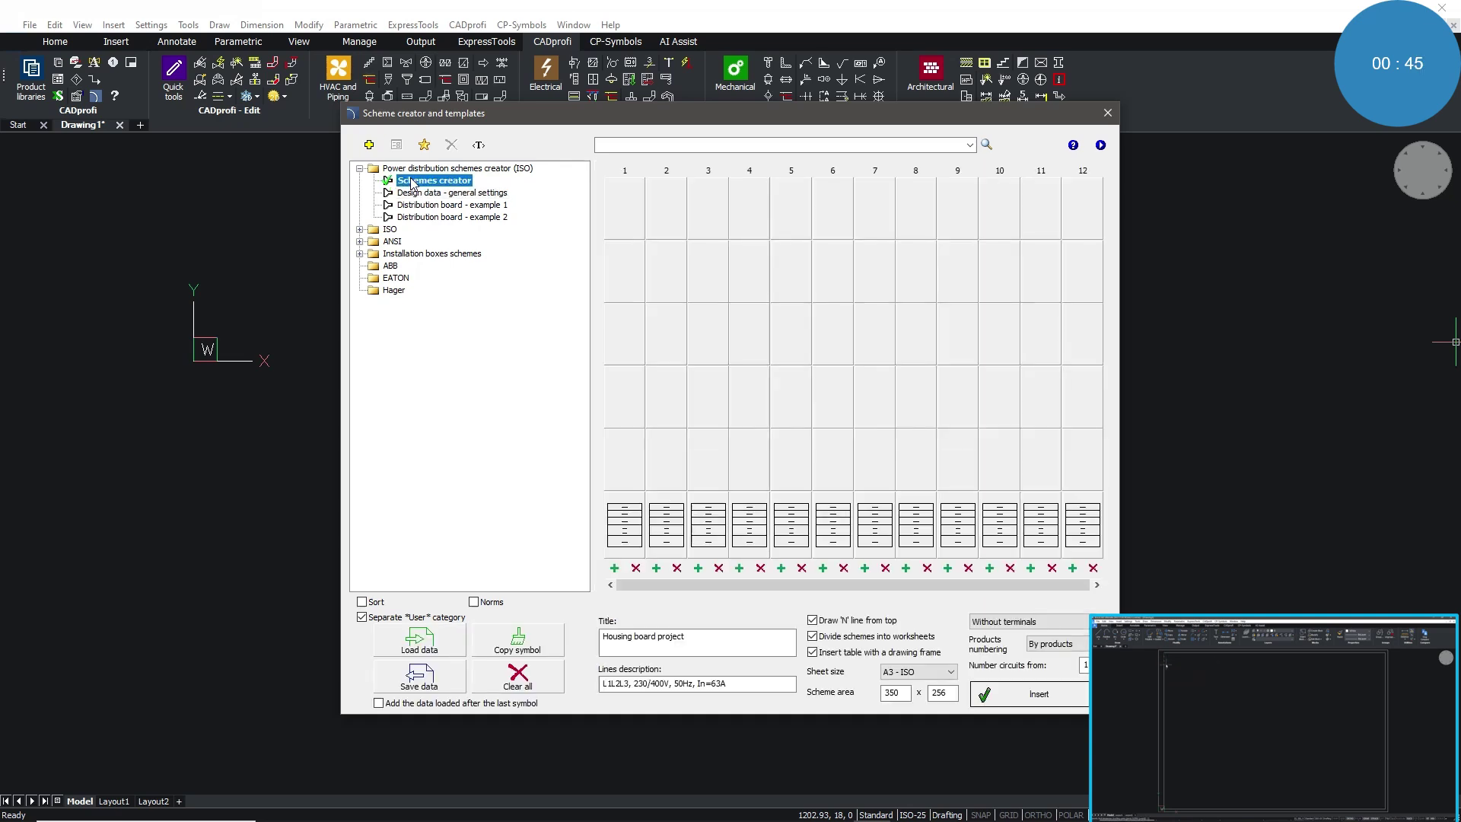
pyautogui.click(622, 214)
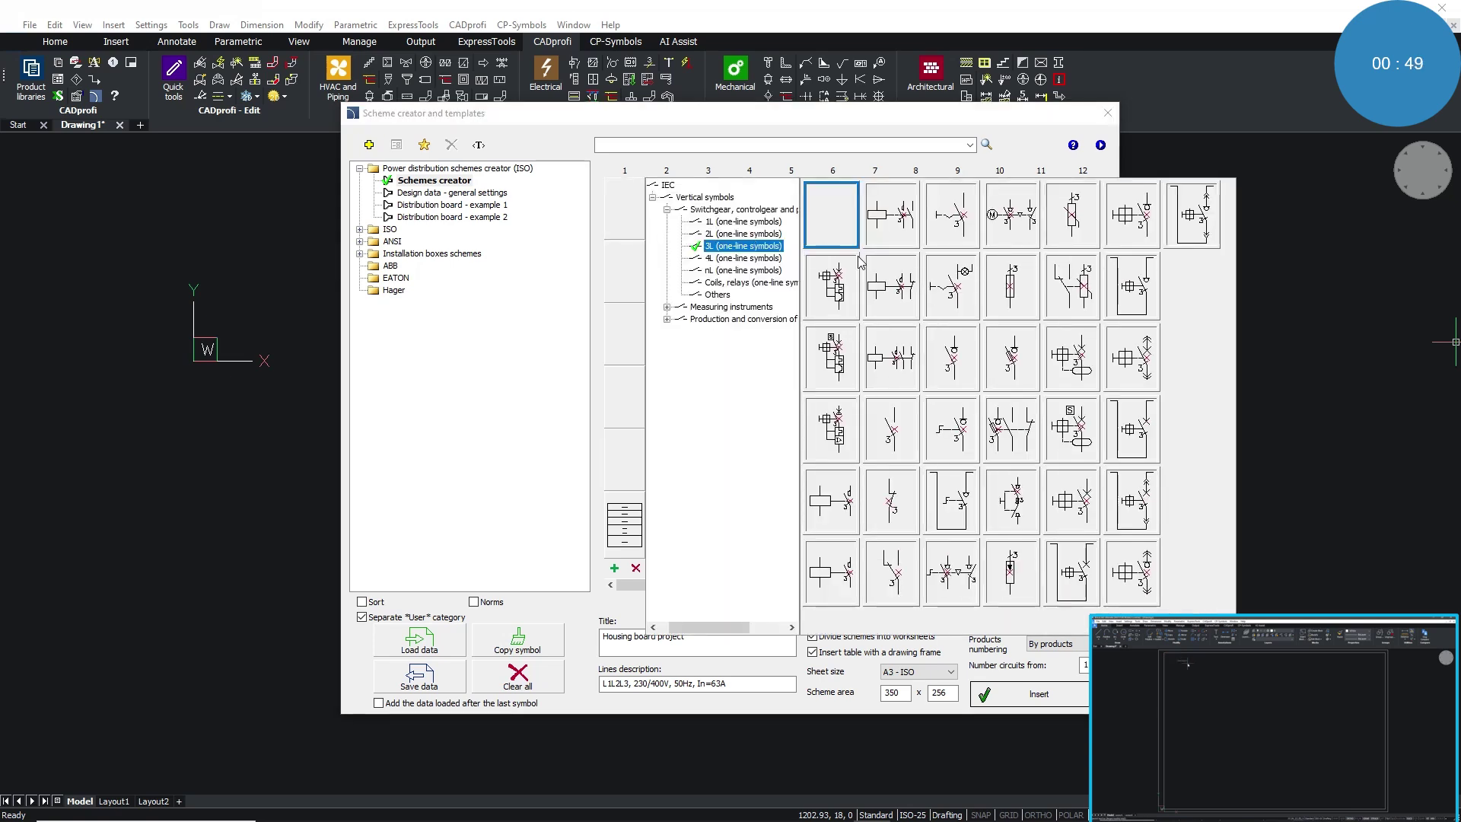
pyautogui.click(959, 345)
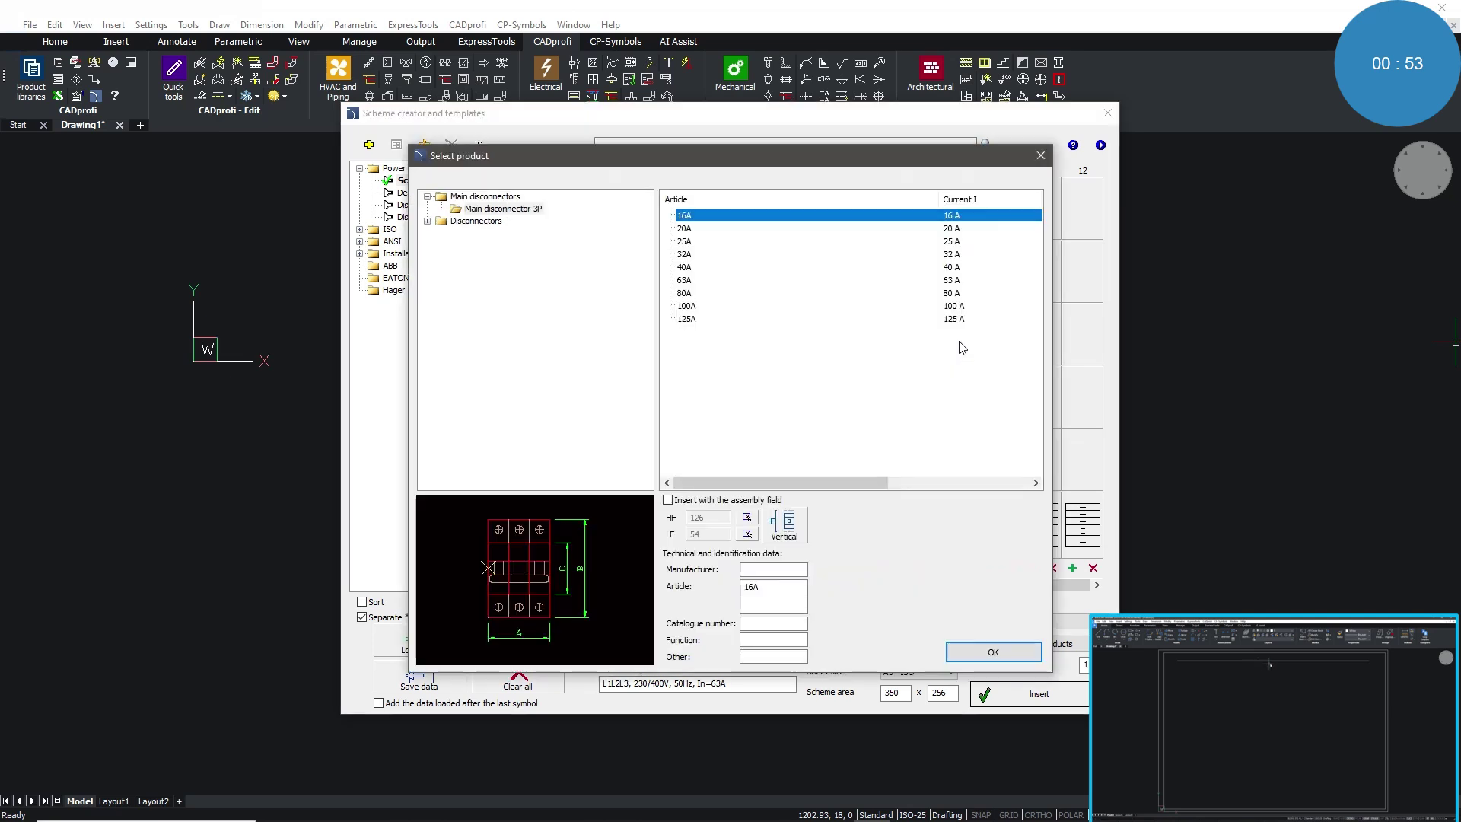
pyautogui.click(692, 306)
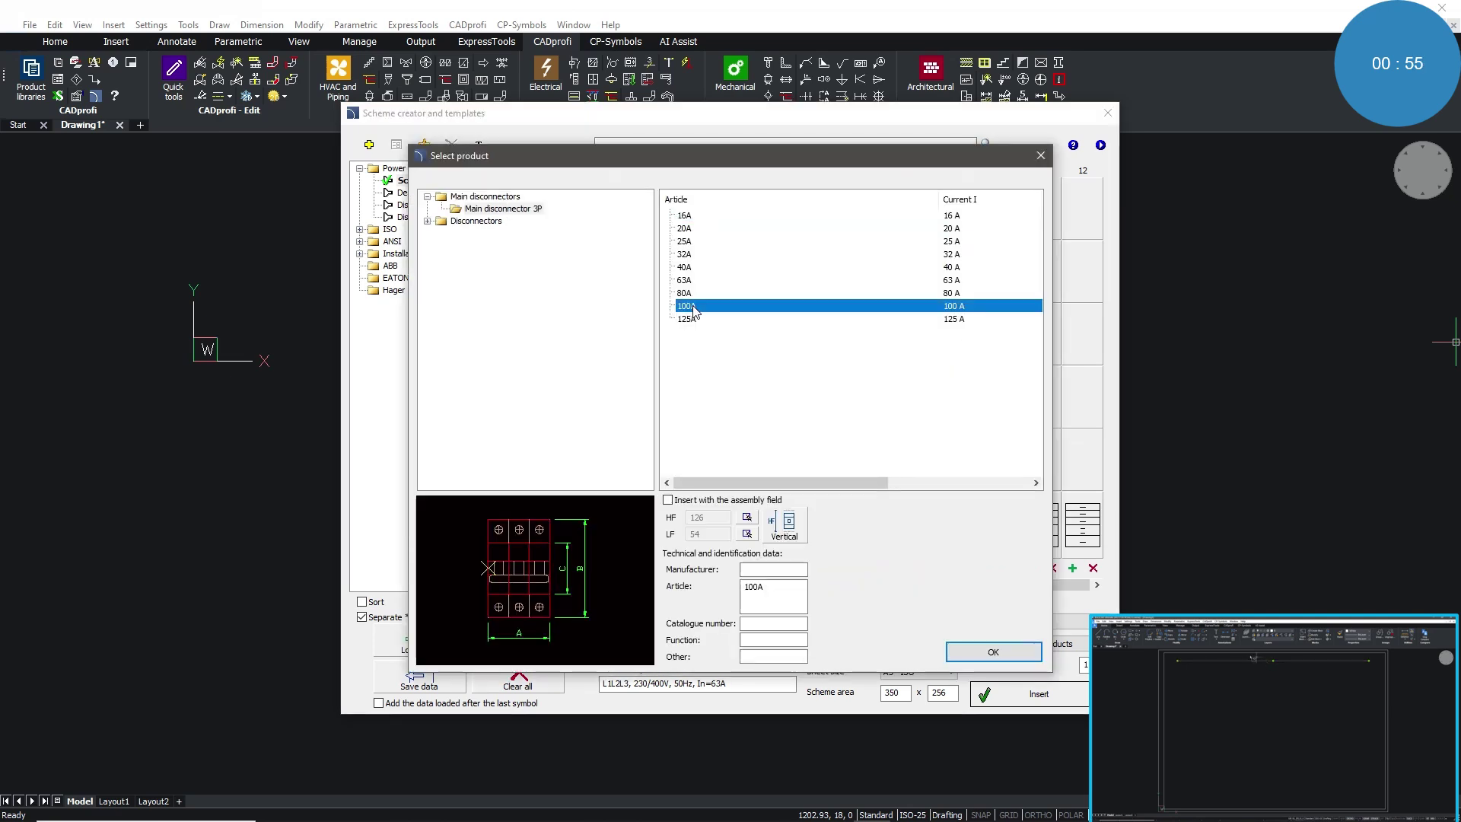
pyautogui.click(951, 656)
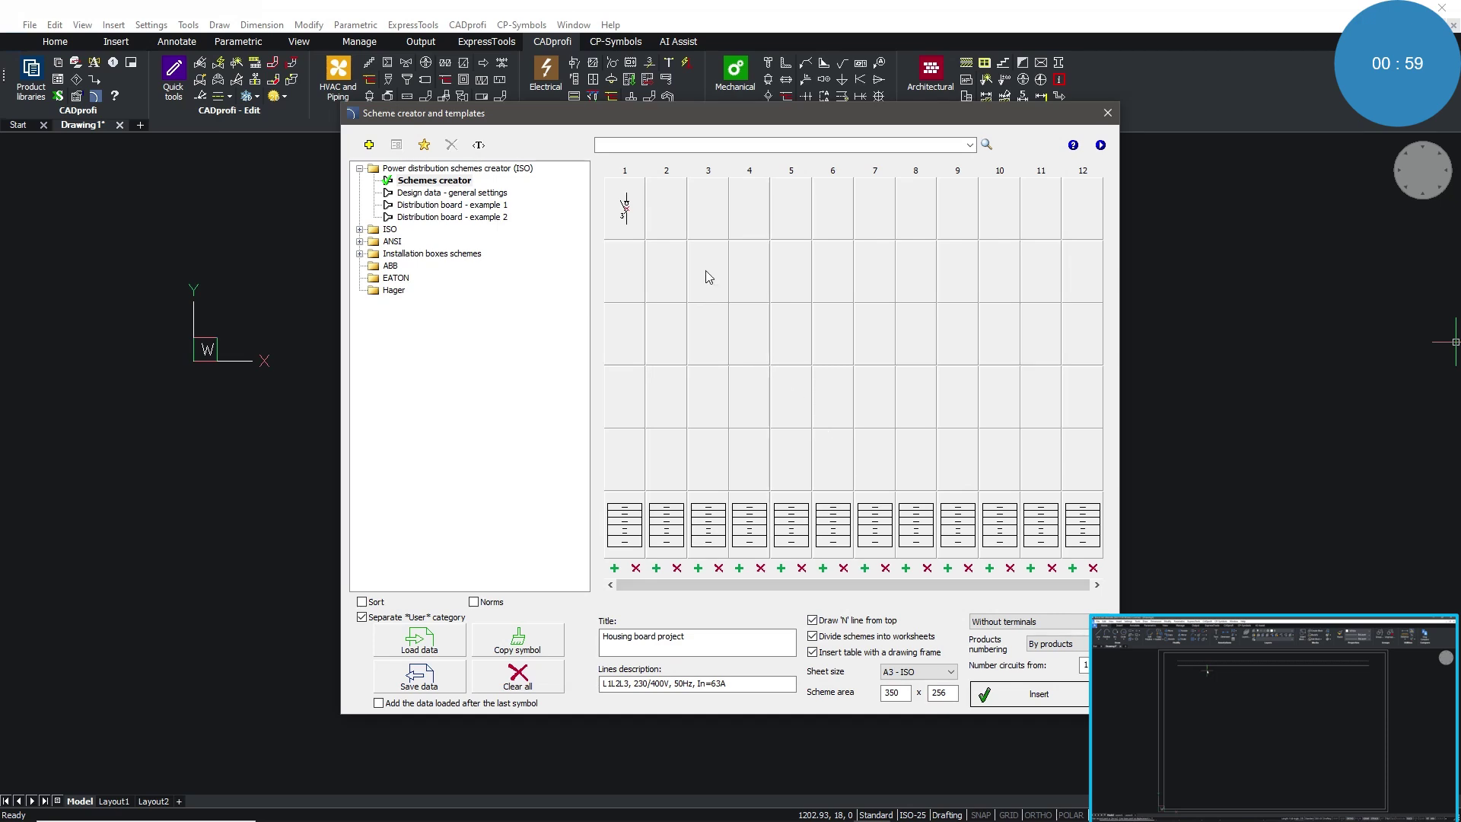
# Add a 4P type 1+2 voltage surge protector to column 2, with article Up=1.2kV, Iimp=12.5kA and manufacturer EATON.
pyautogui.click(668, 212)
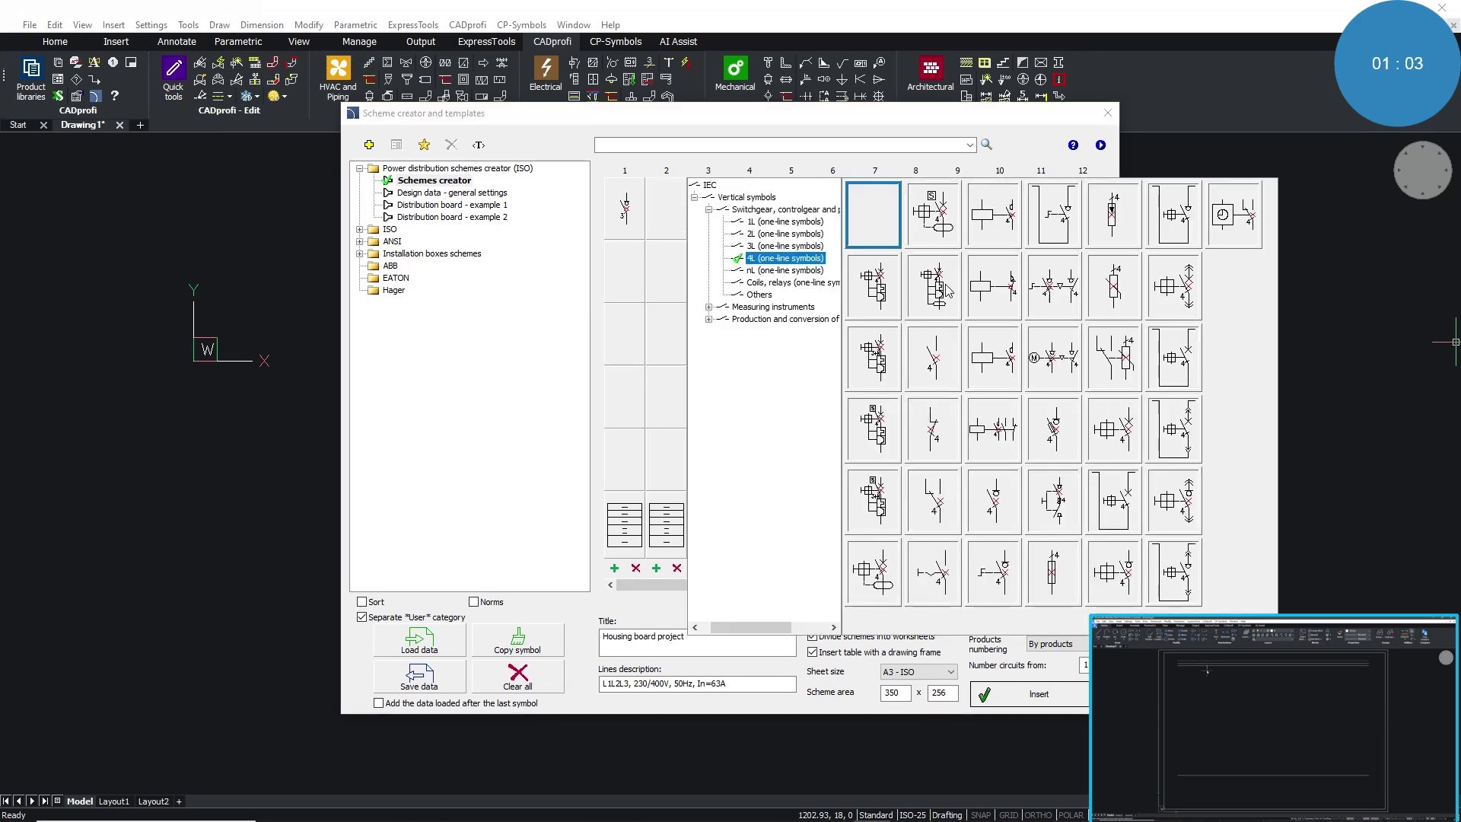
pyautogui.click(1104, 299)
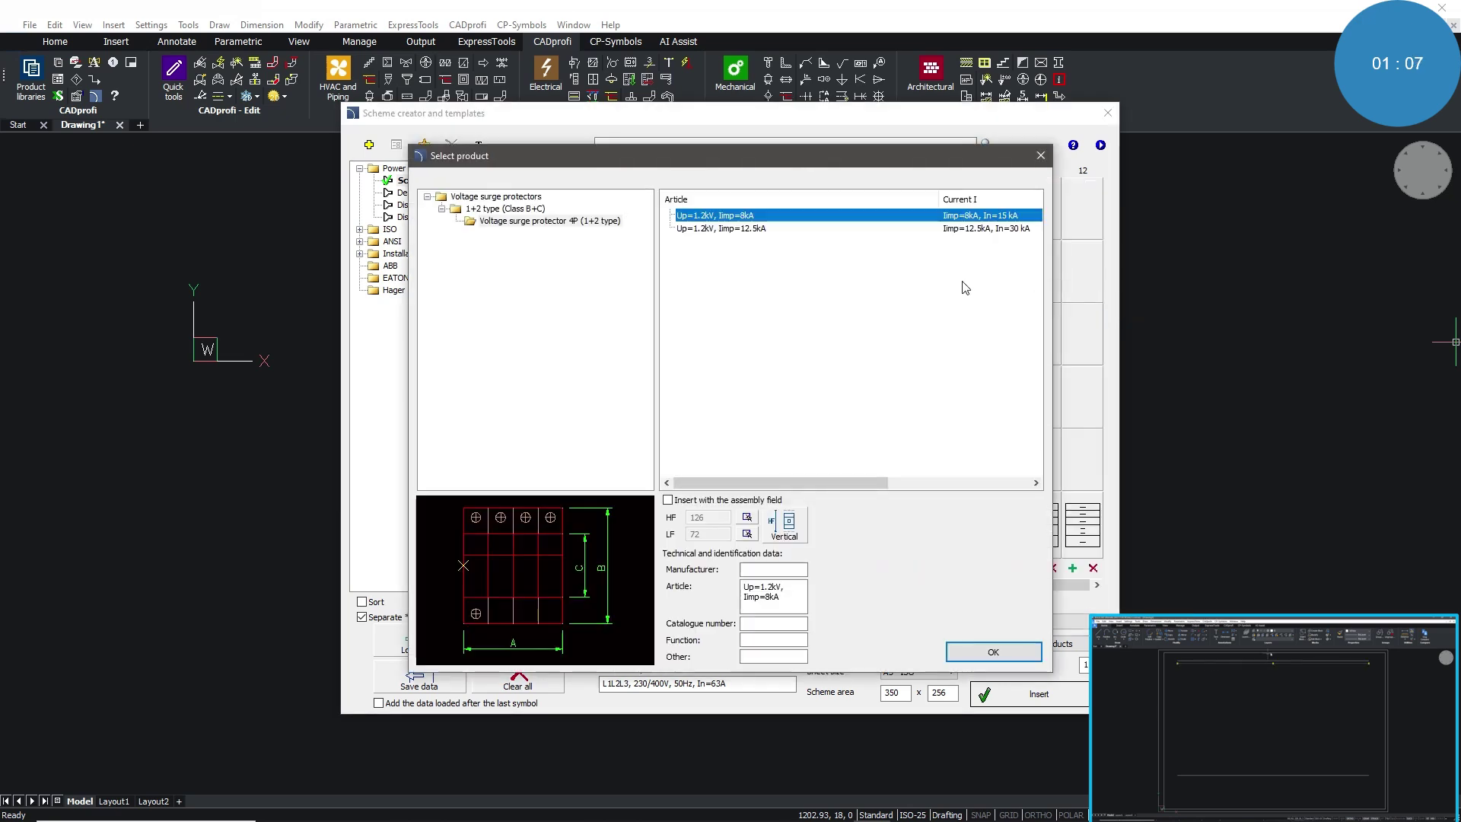
pyautogui.click(740, 228)
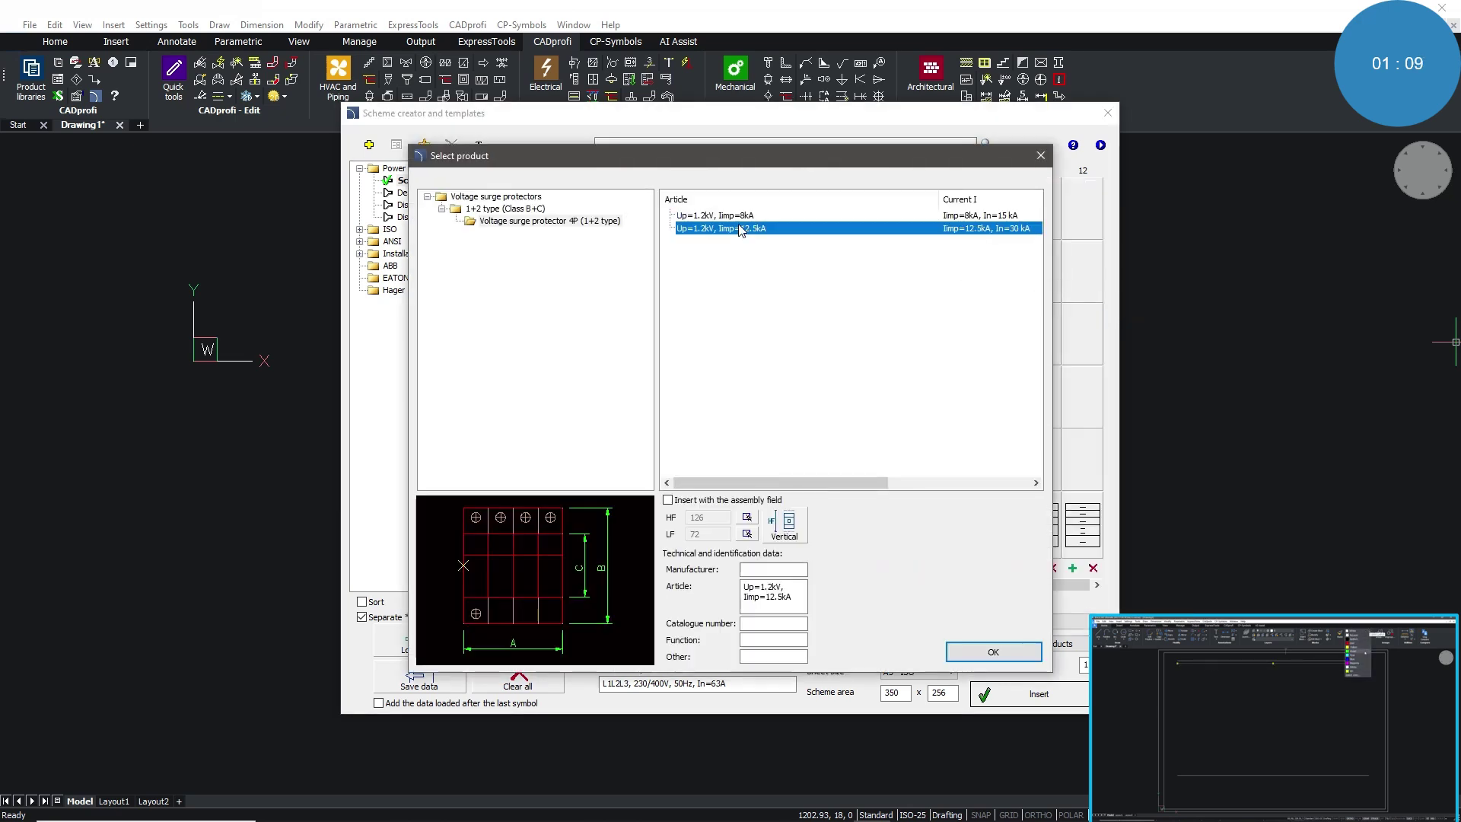
pyautogui.click(765, 569)
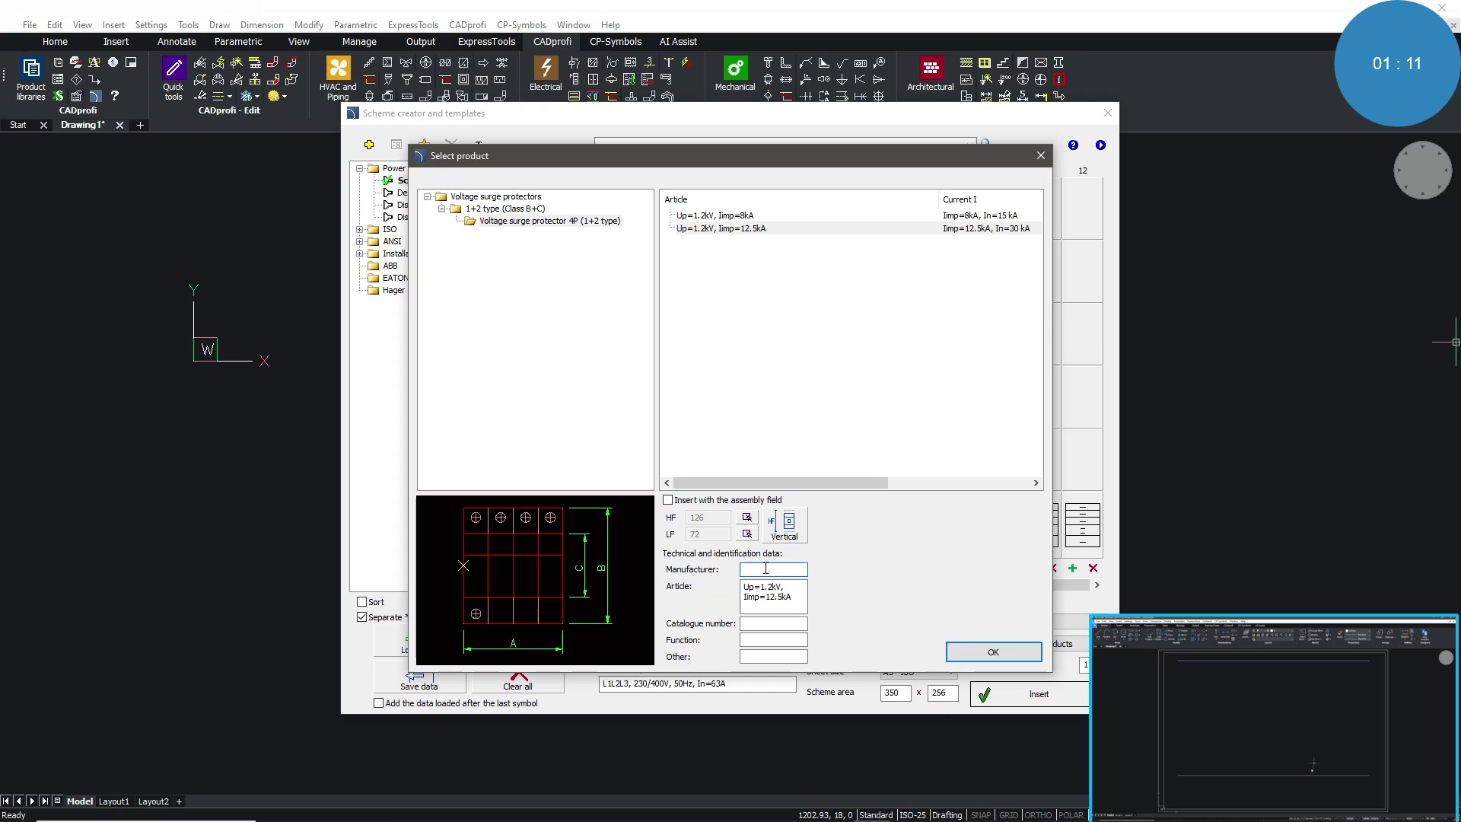
pyautogui.write('EATON')
pyautogui.click(993, 652)
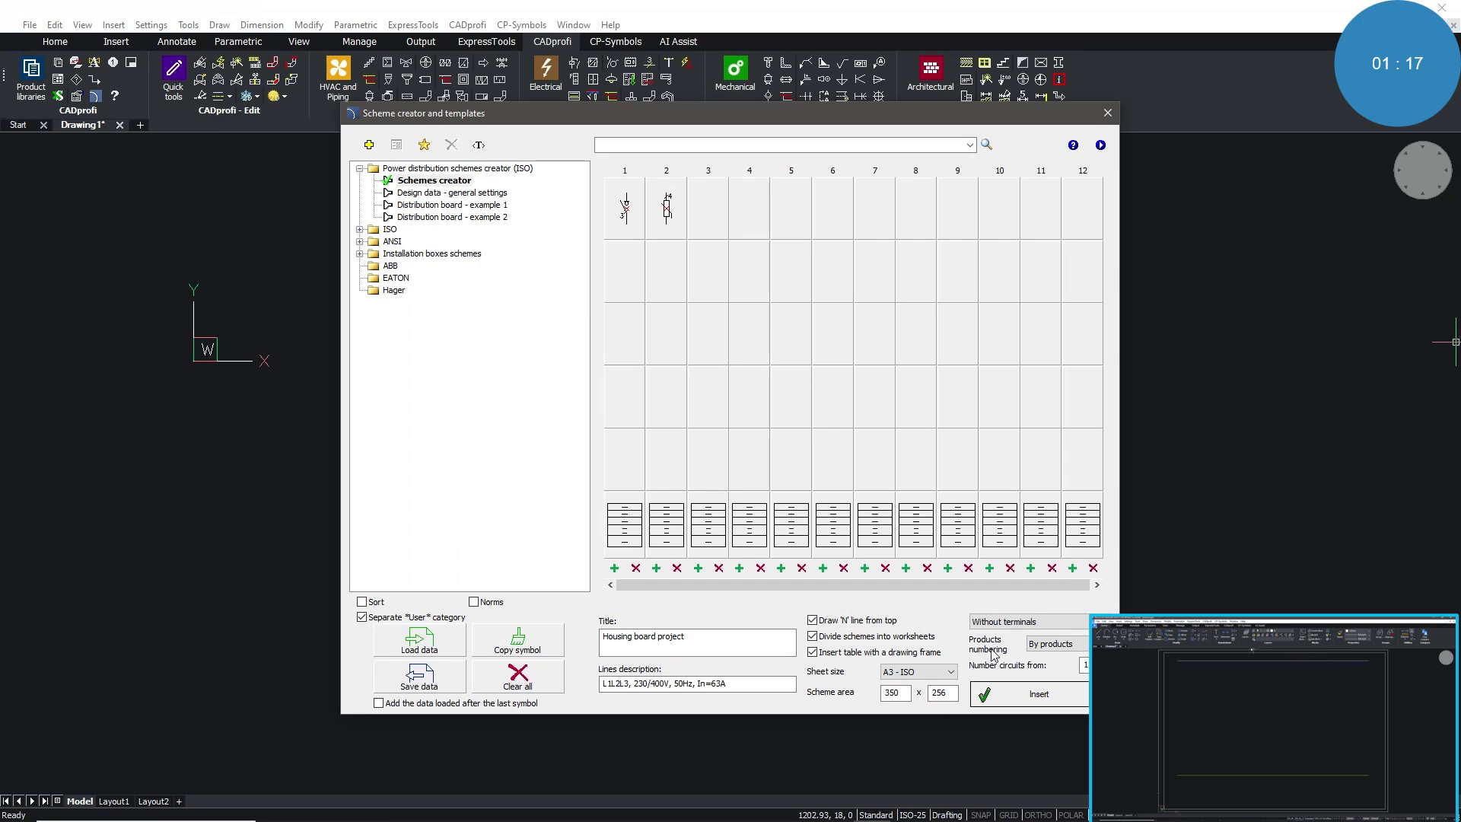
# Place a 3P fuse disconnector rated 32A from the 3L one-line symbols in the first row of column 3.
pyautogui.click(702, 213)
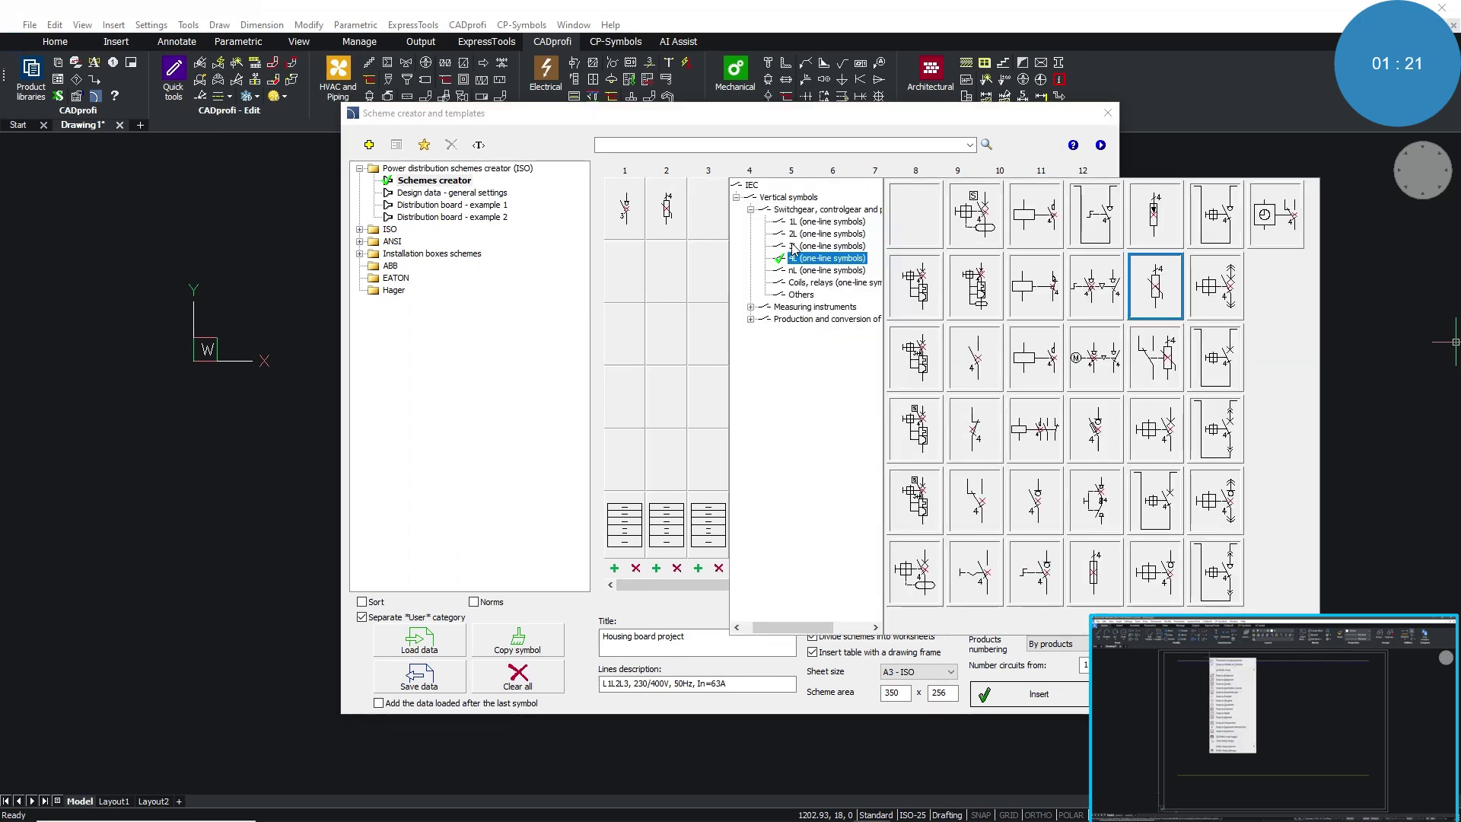
pyautogui.click(795, 246)
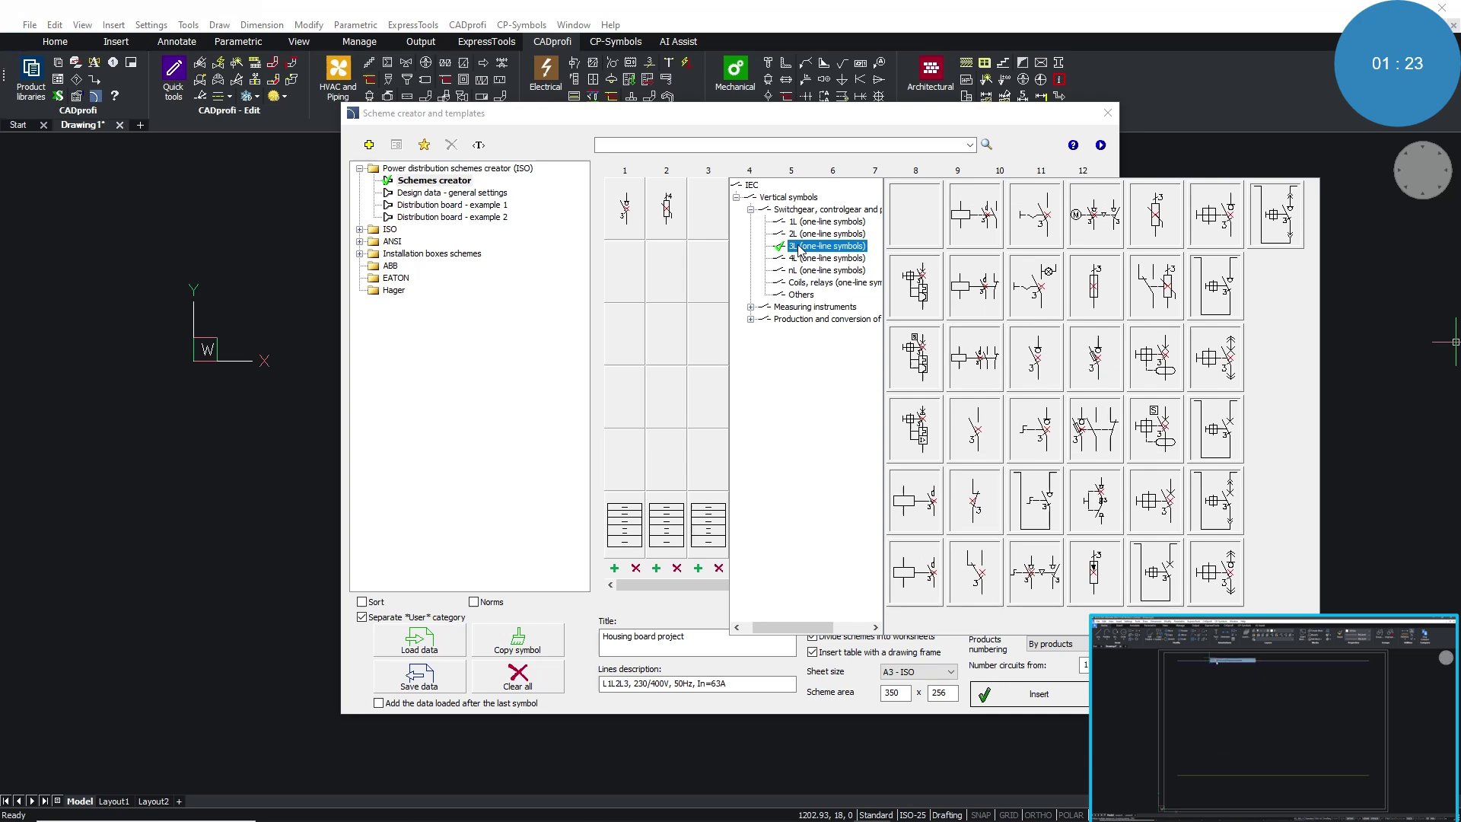
pyautogui.click(1094, 369)
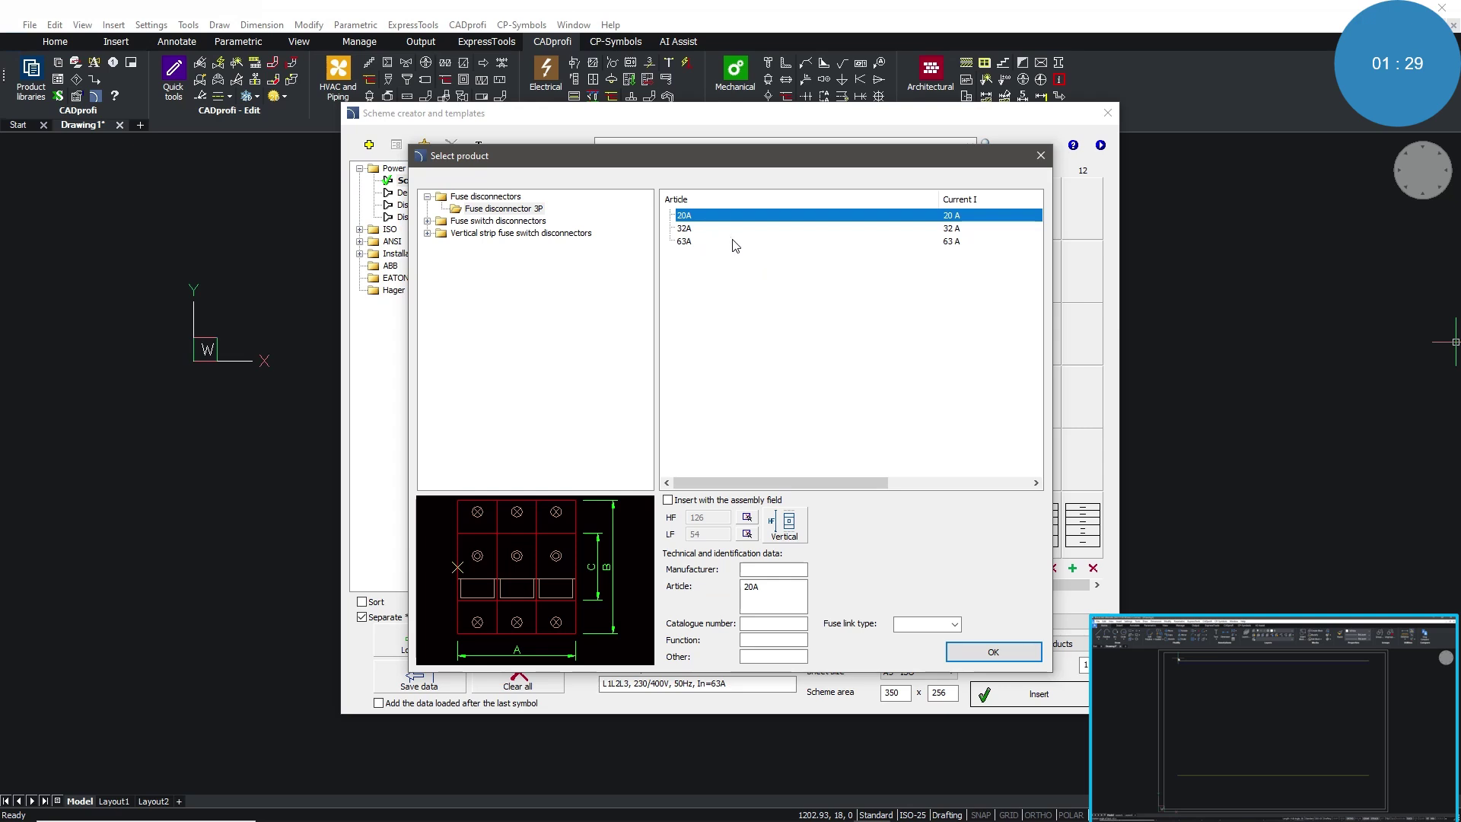
pyautogui.click(697, 230)
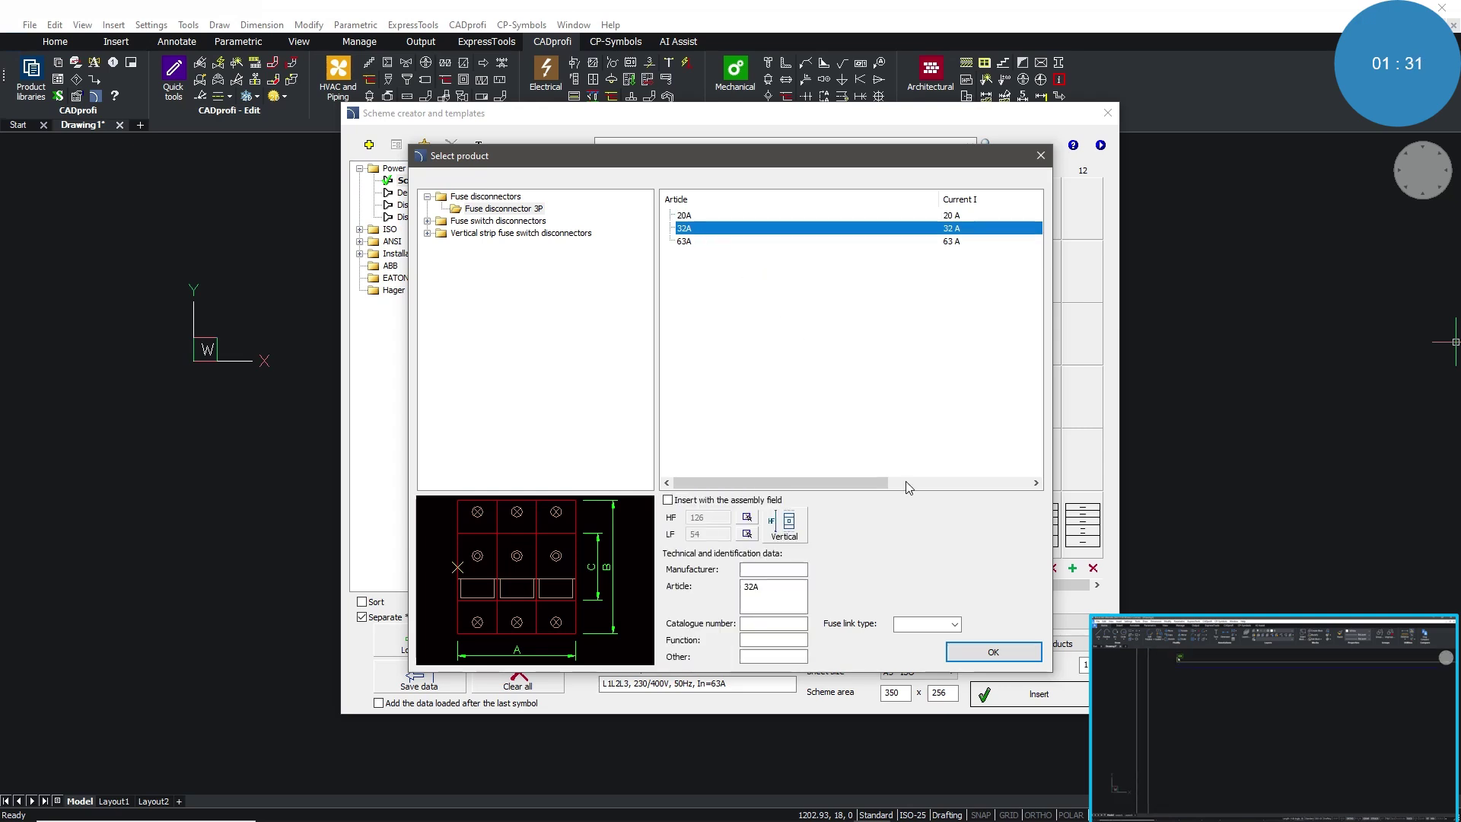
pyautogui.click(994, 652)
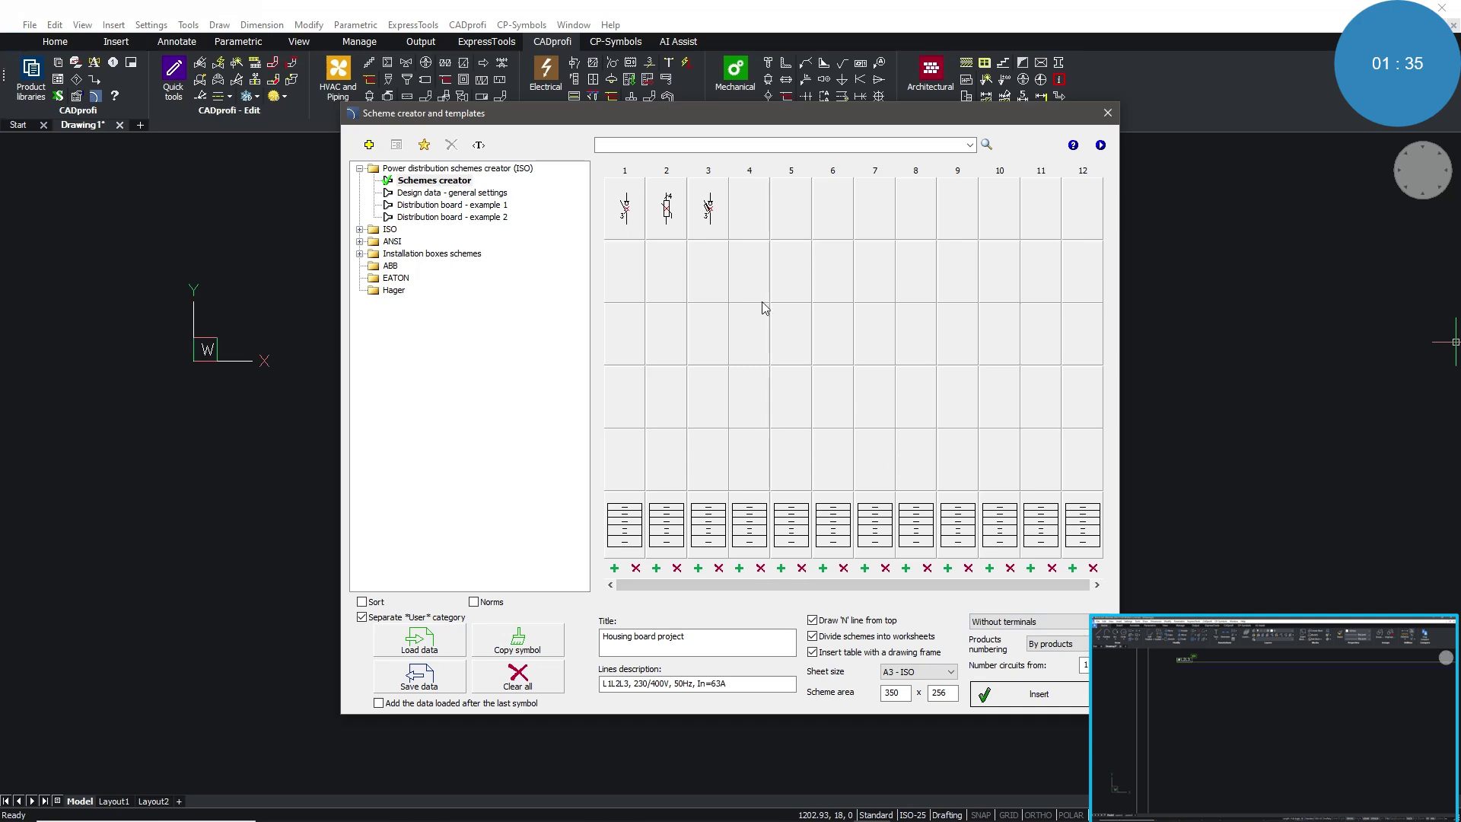
# Add a 3-phase 230V control lamp below the fuse disconnector in column 3, with manufacturer F&F.
pyautogui.click(713, 270)
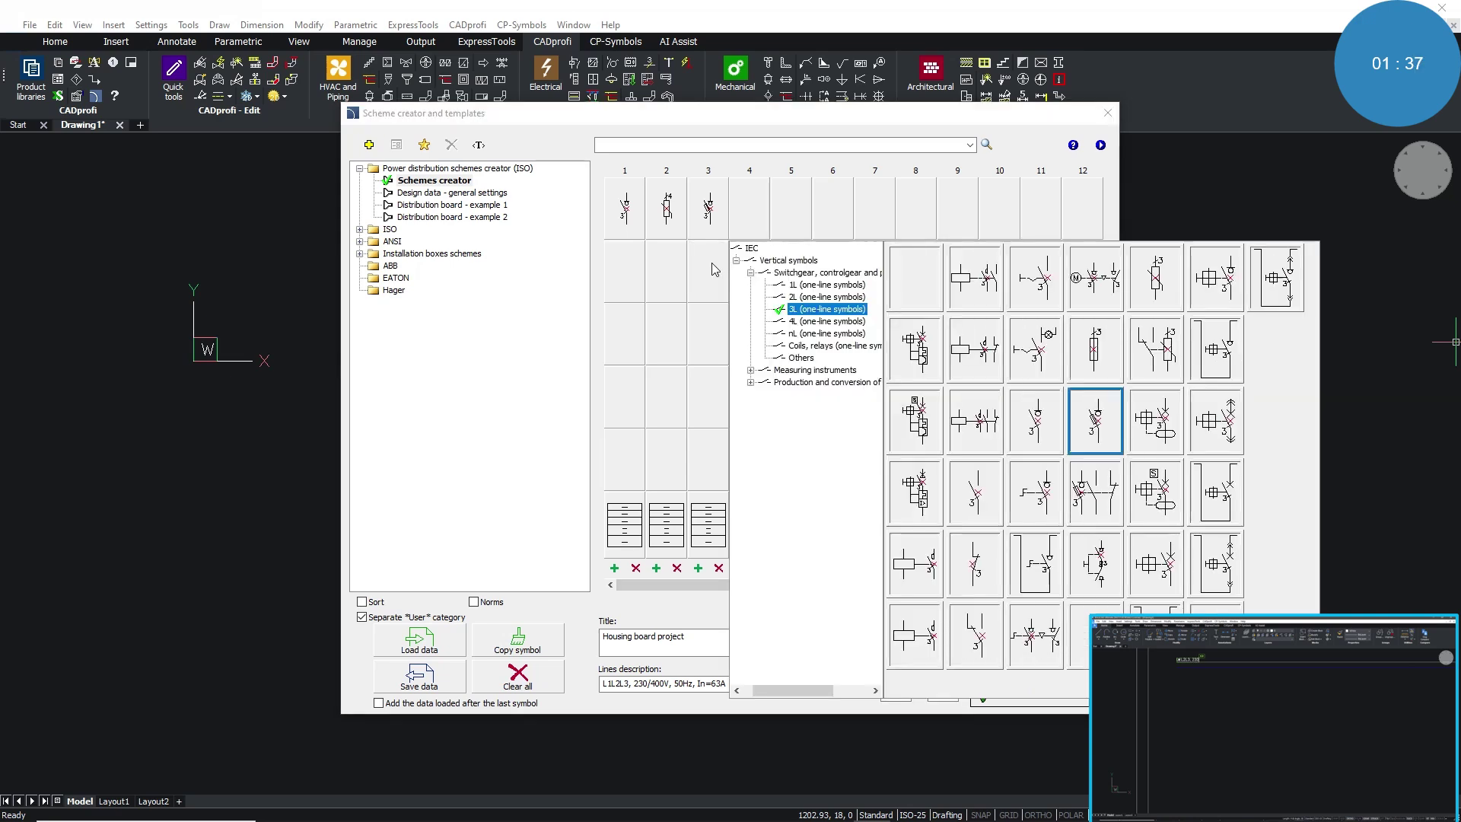
pyautogui.click(750, 371)
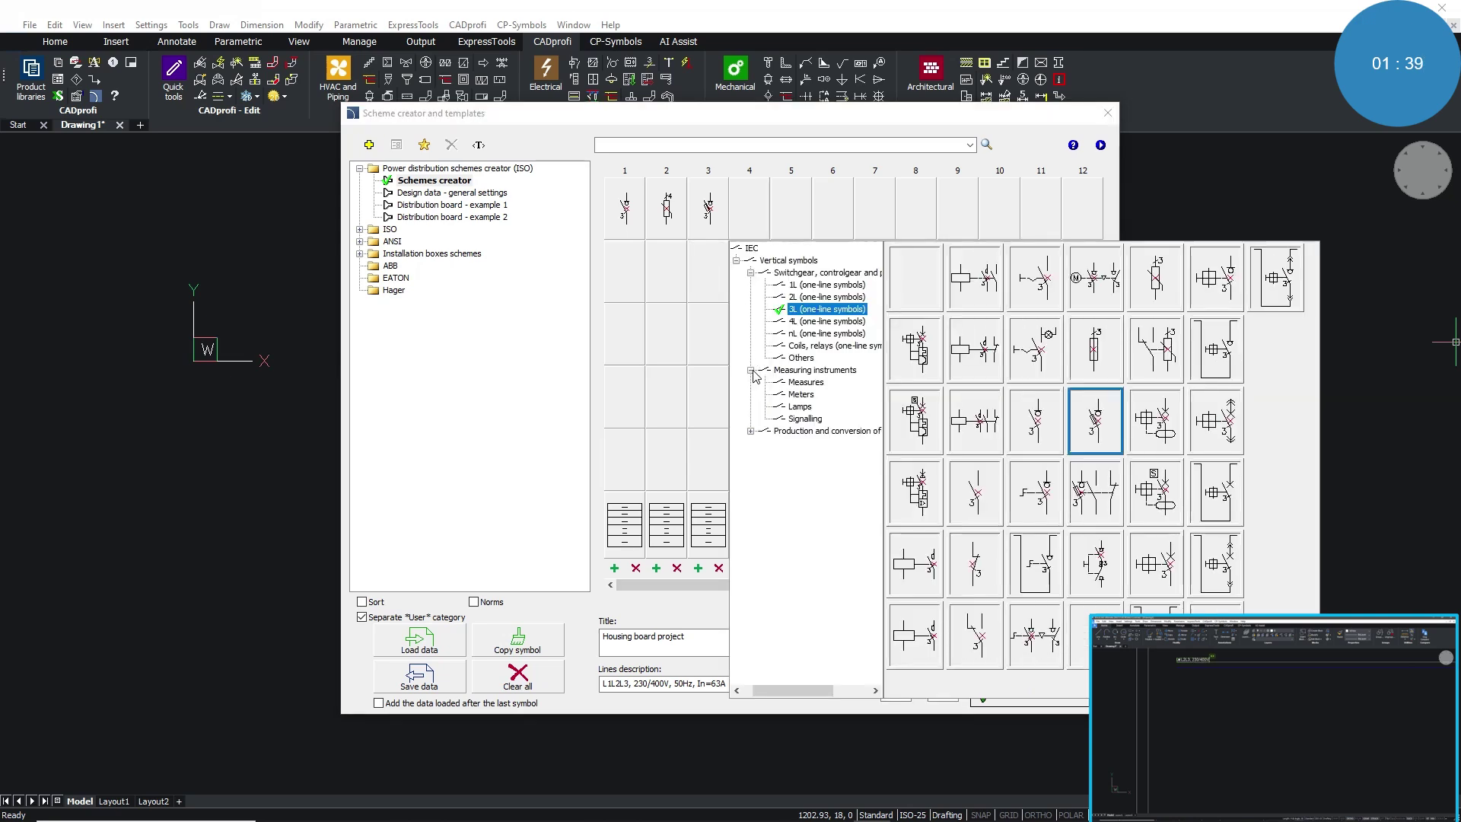
pyautogui.click(799, 408)
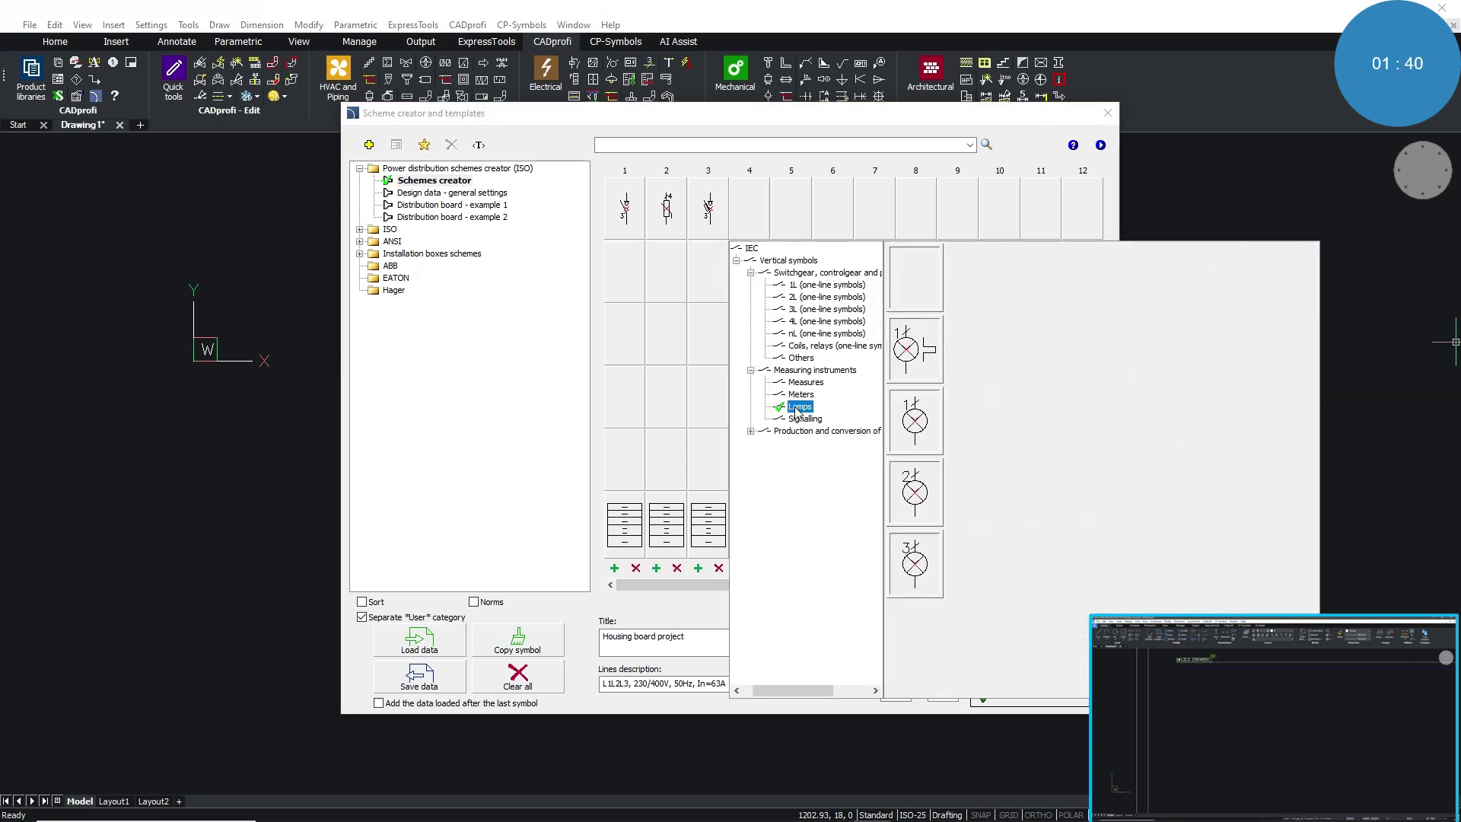
pyautogui.click(910, 568)
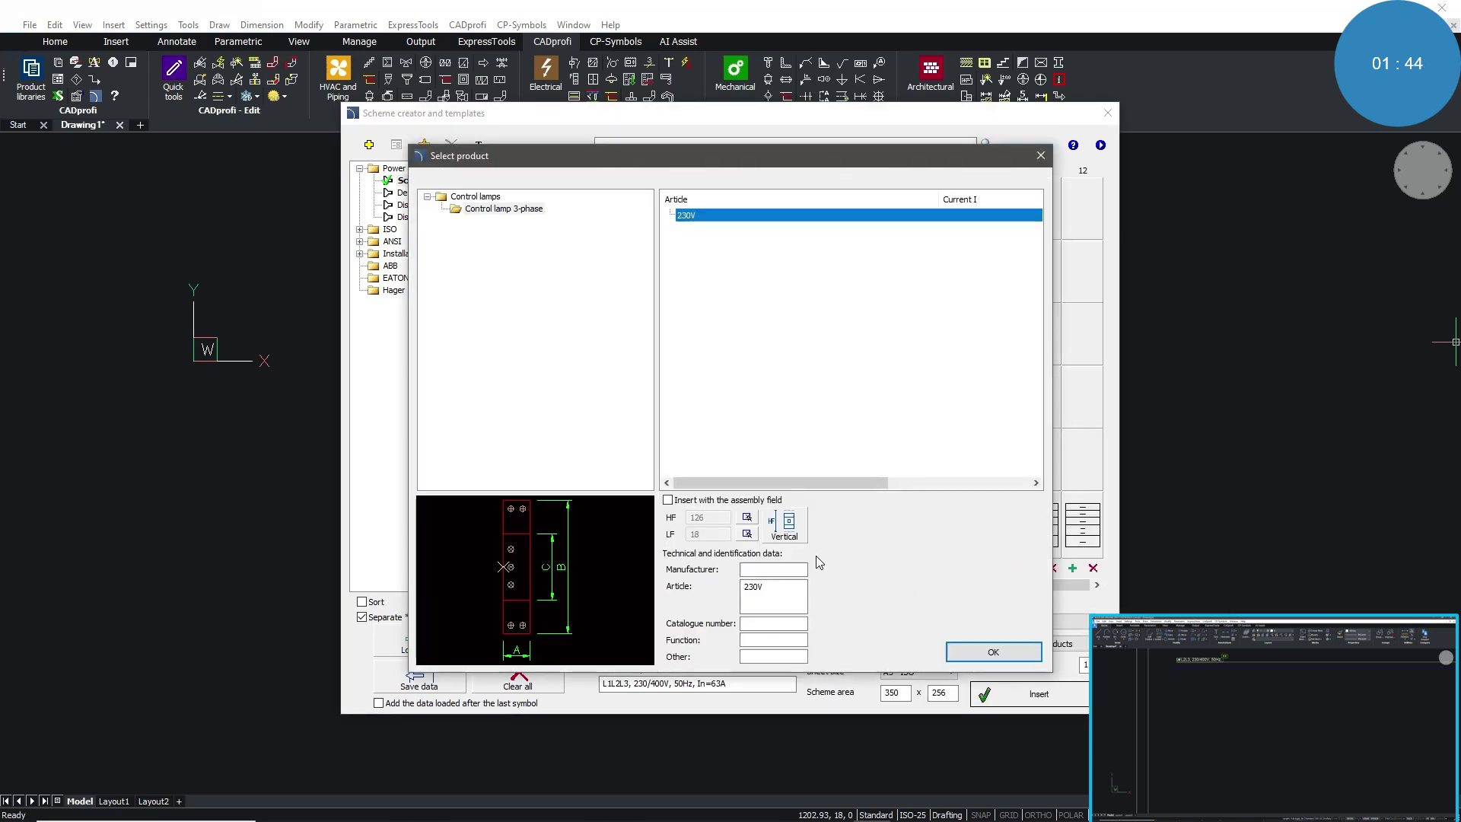
pyautogui.click(776, 568)
pyautogui.write('F')
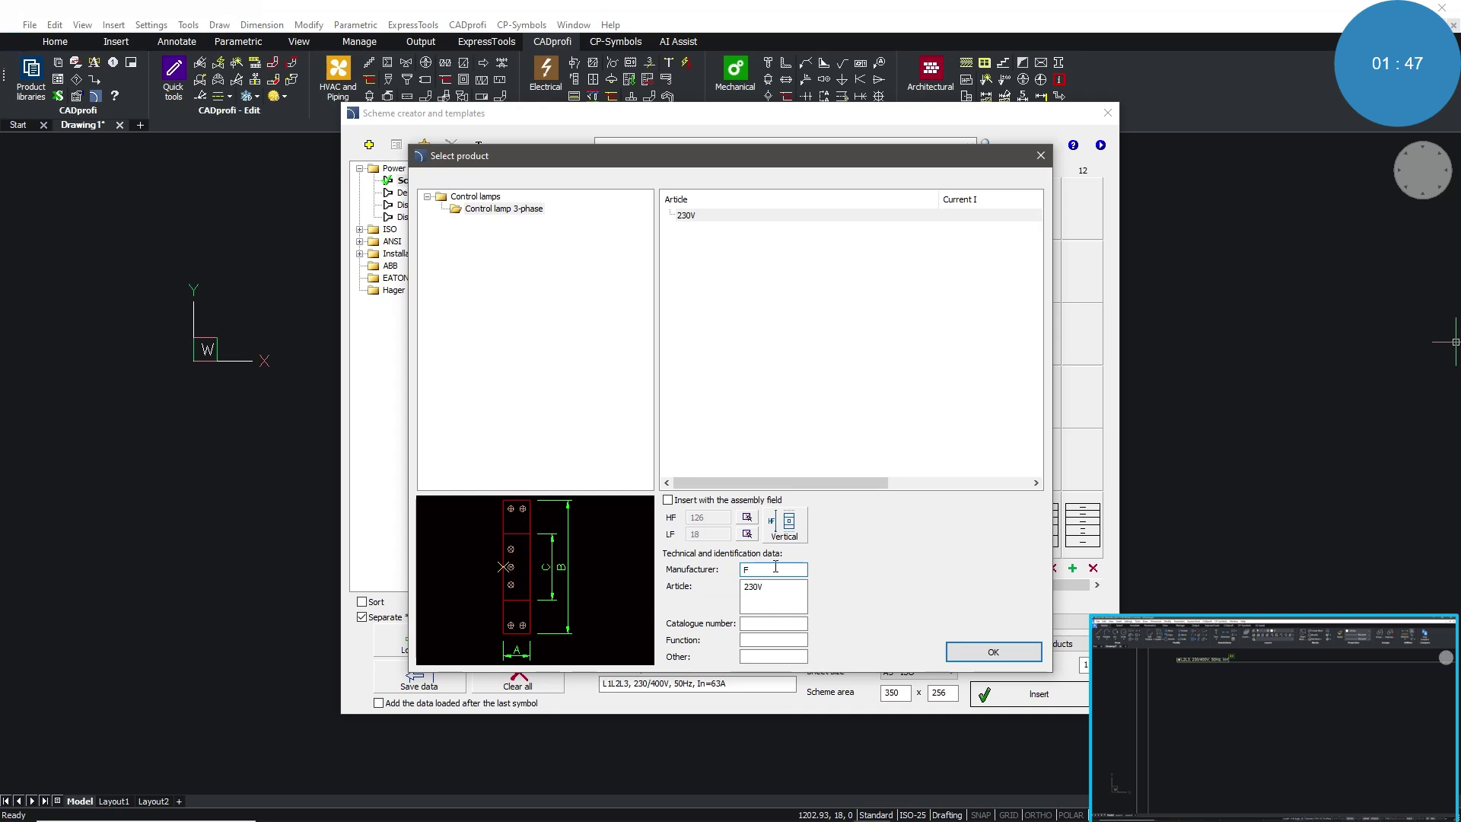
pyautogui.write('&F')
pyautogui.click(993, 653)
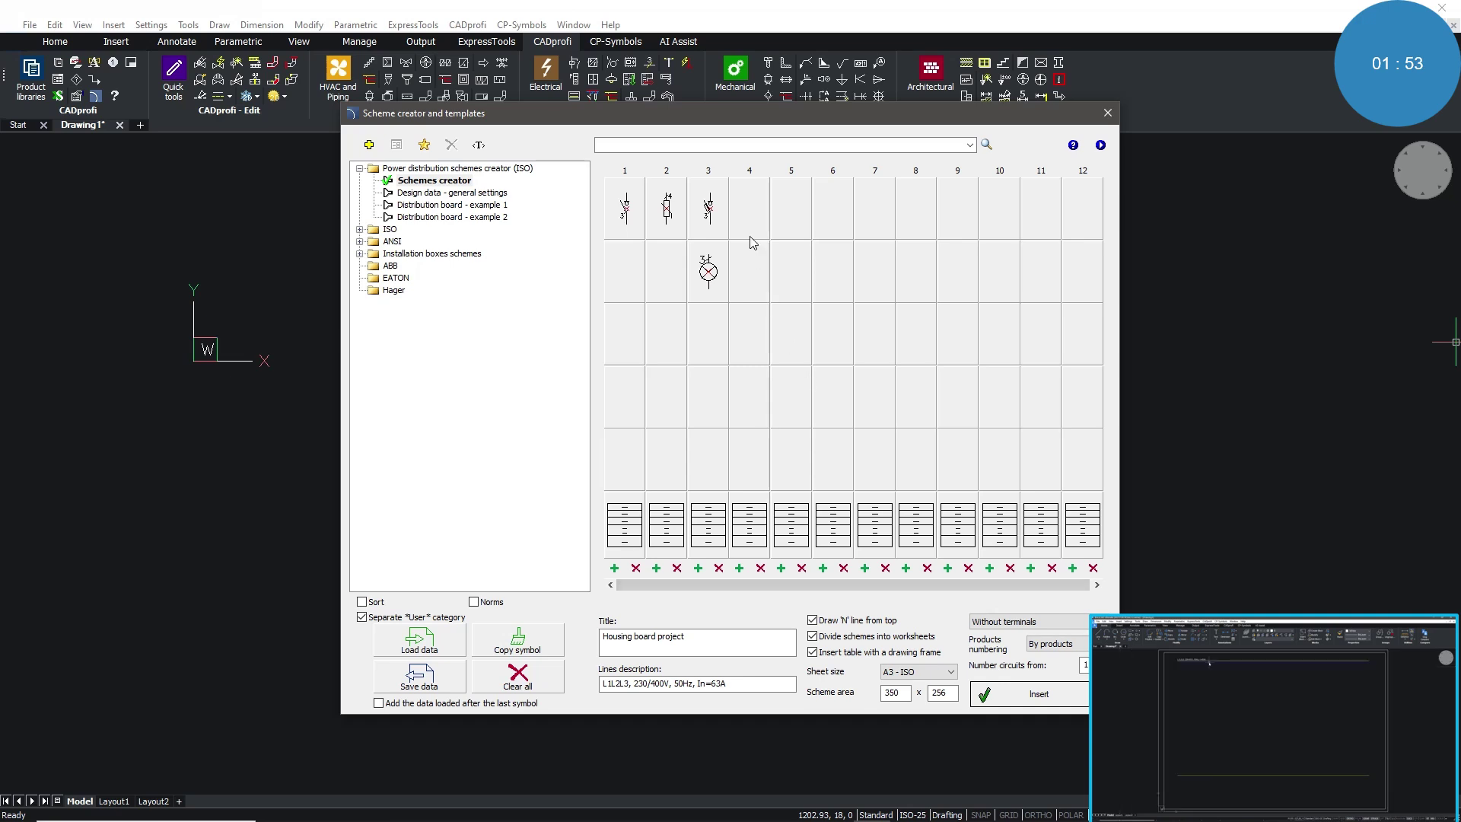
# Place a three-phase residual current circuit breaker, article 25/0.03-AC, from the 4L symbols in the first row of column 4.
pyautogui.click(746, 217)
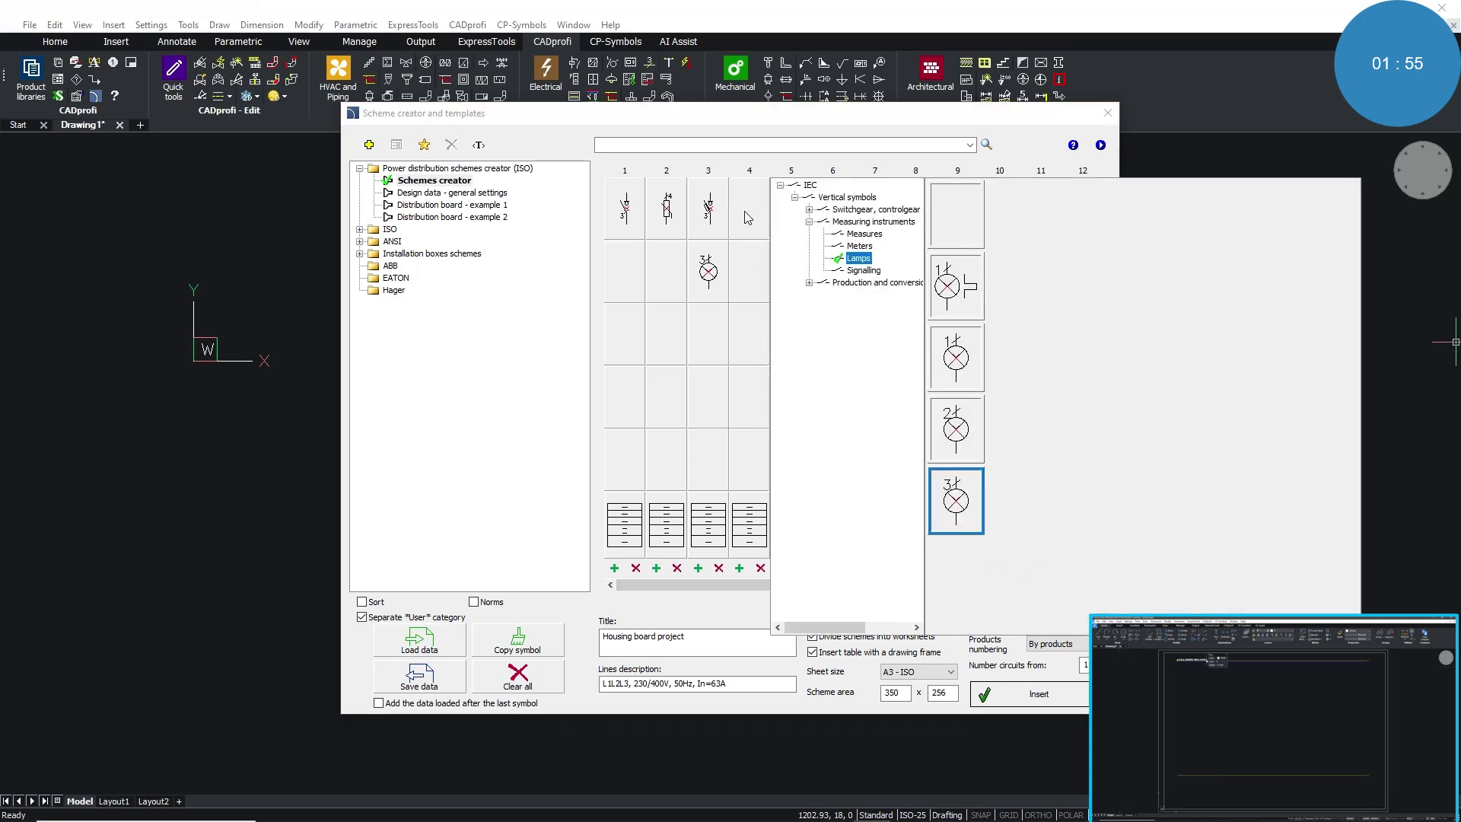
pyautogui.click(810, 222)
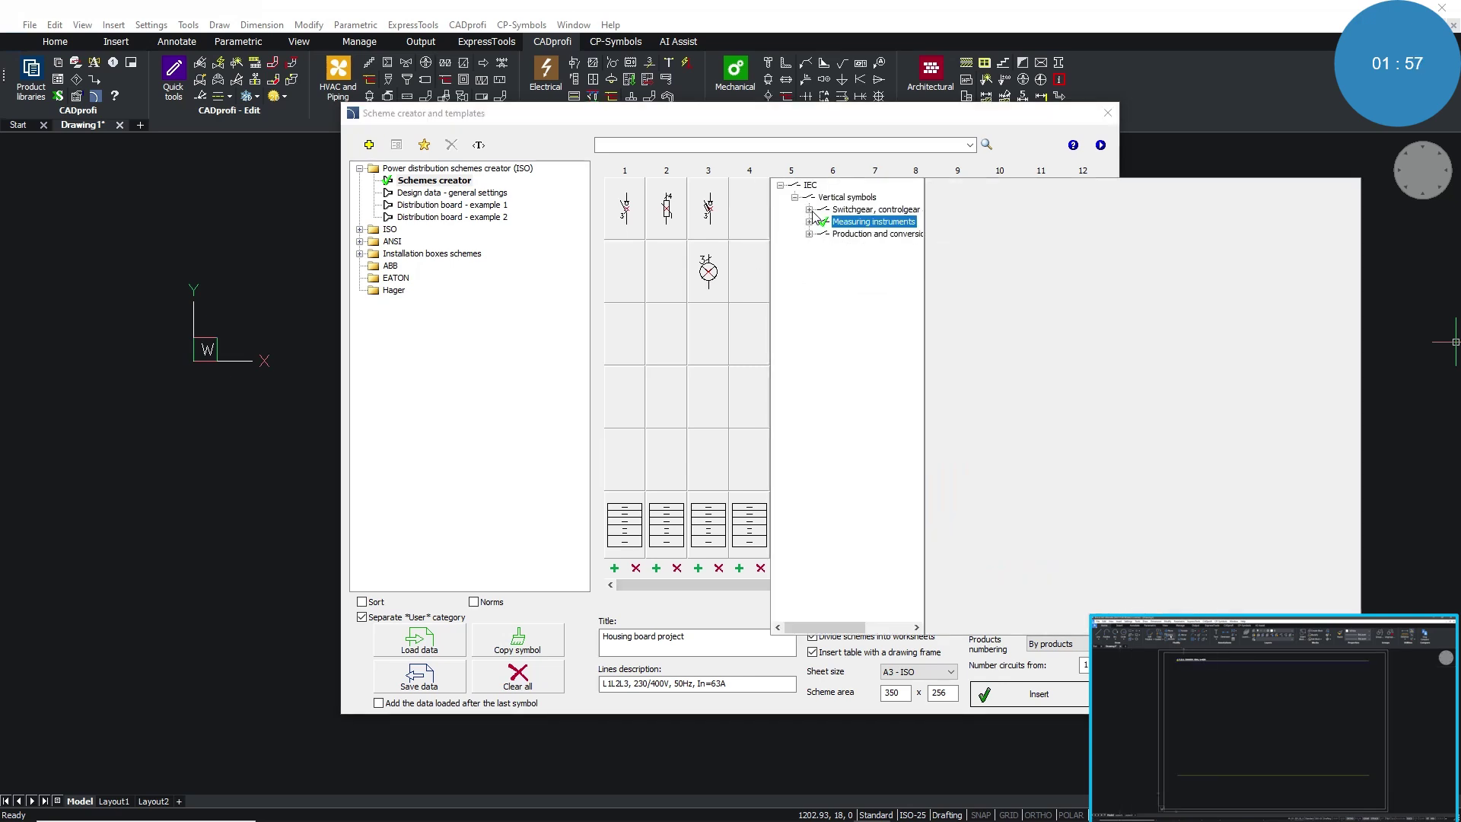
pyautogui.click(810, 210)
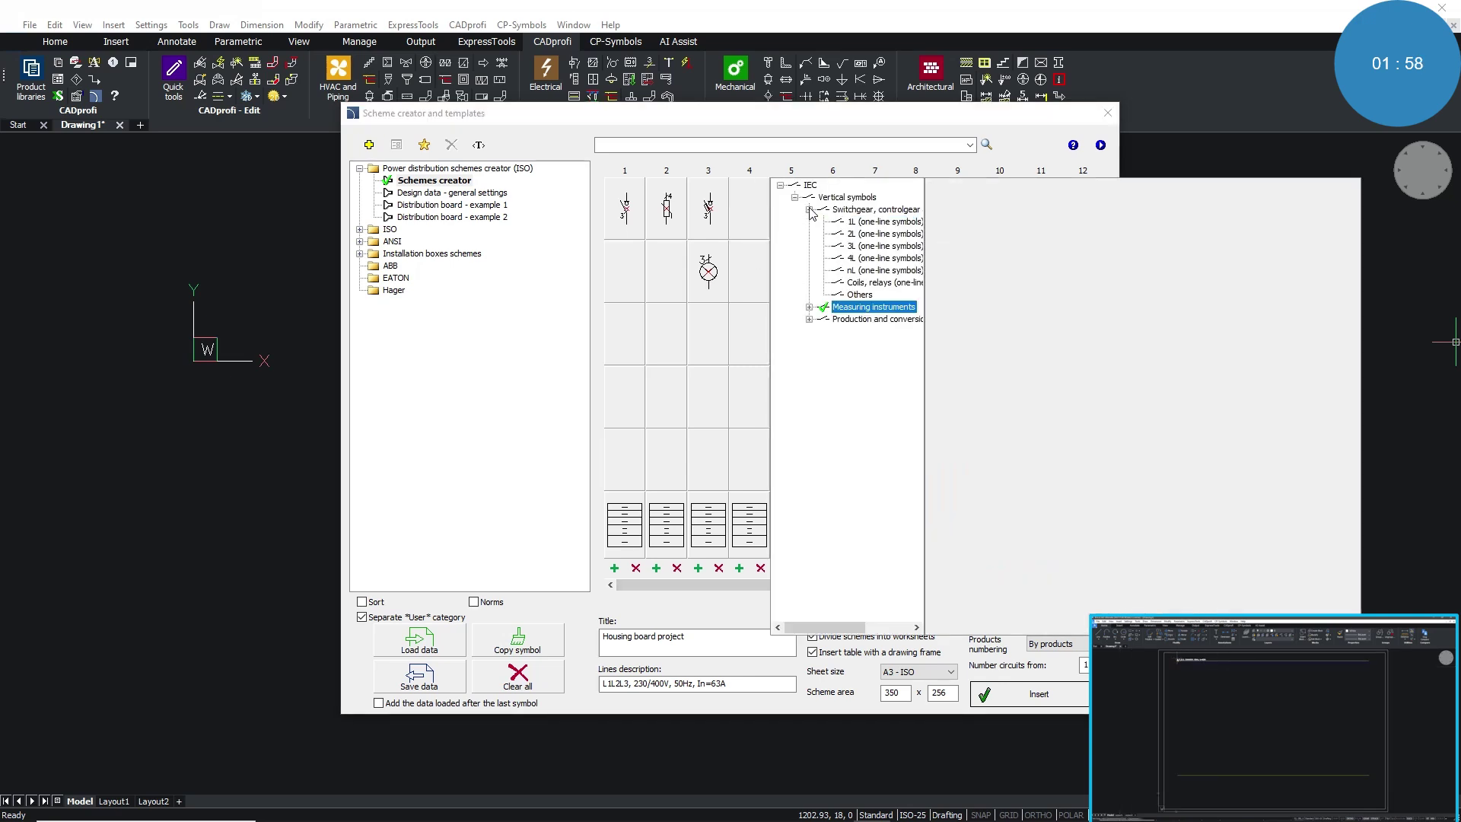
pyautogui.click(855, 263)
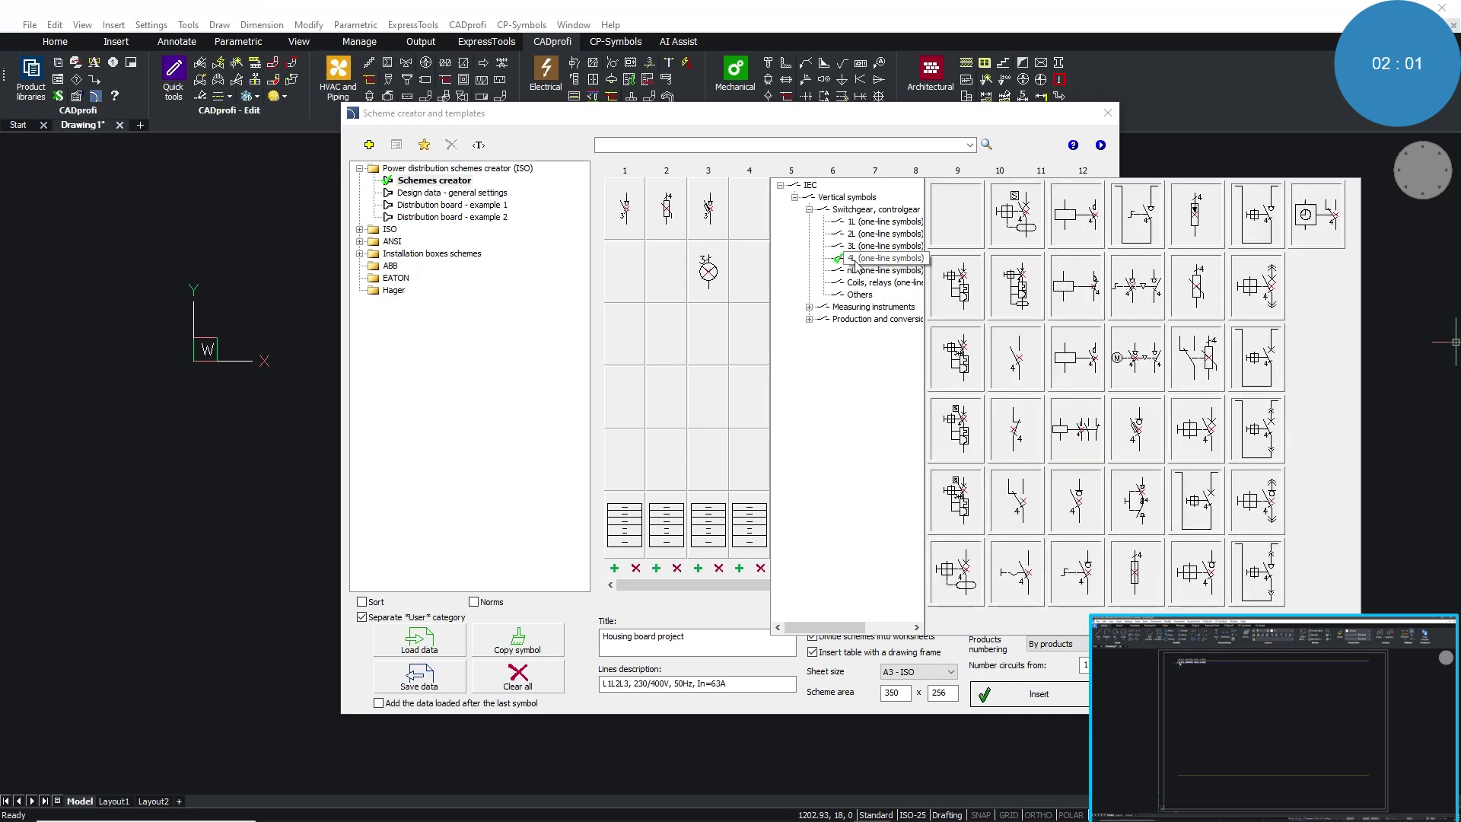
pyautogui.click(955, 581)
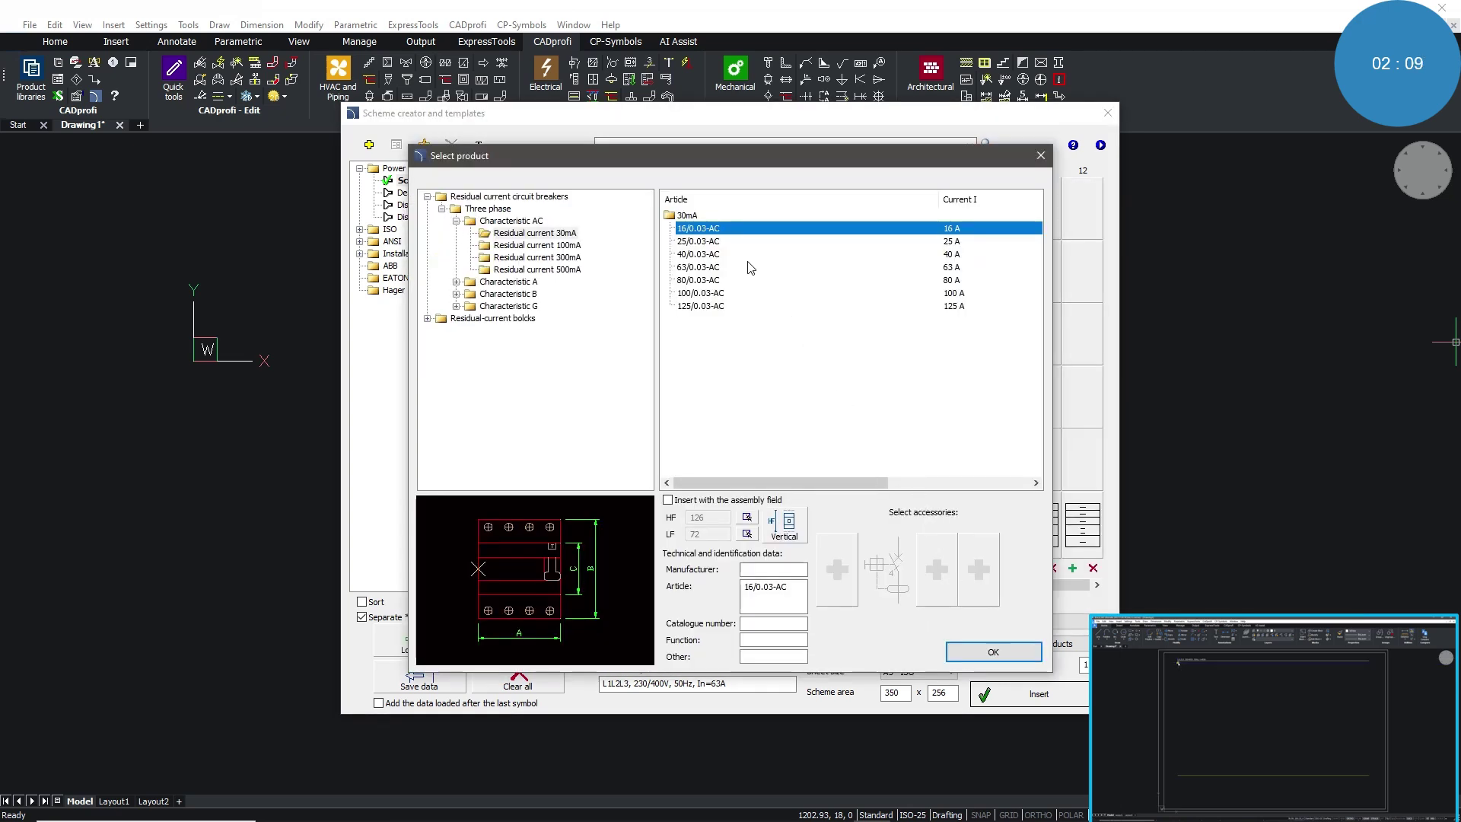
pyautogui.click(706, 241)
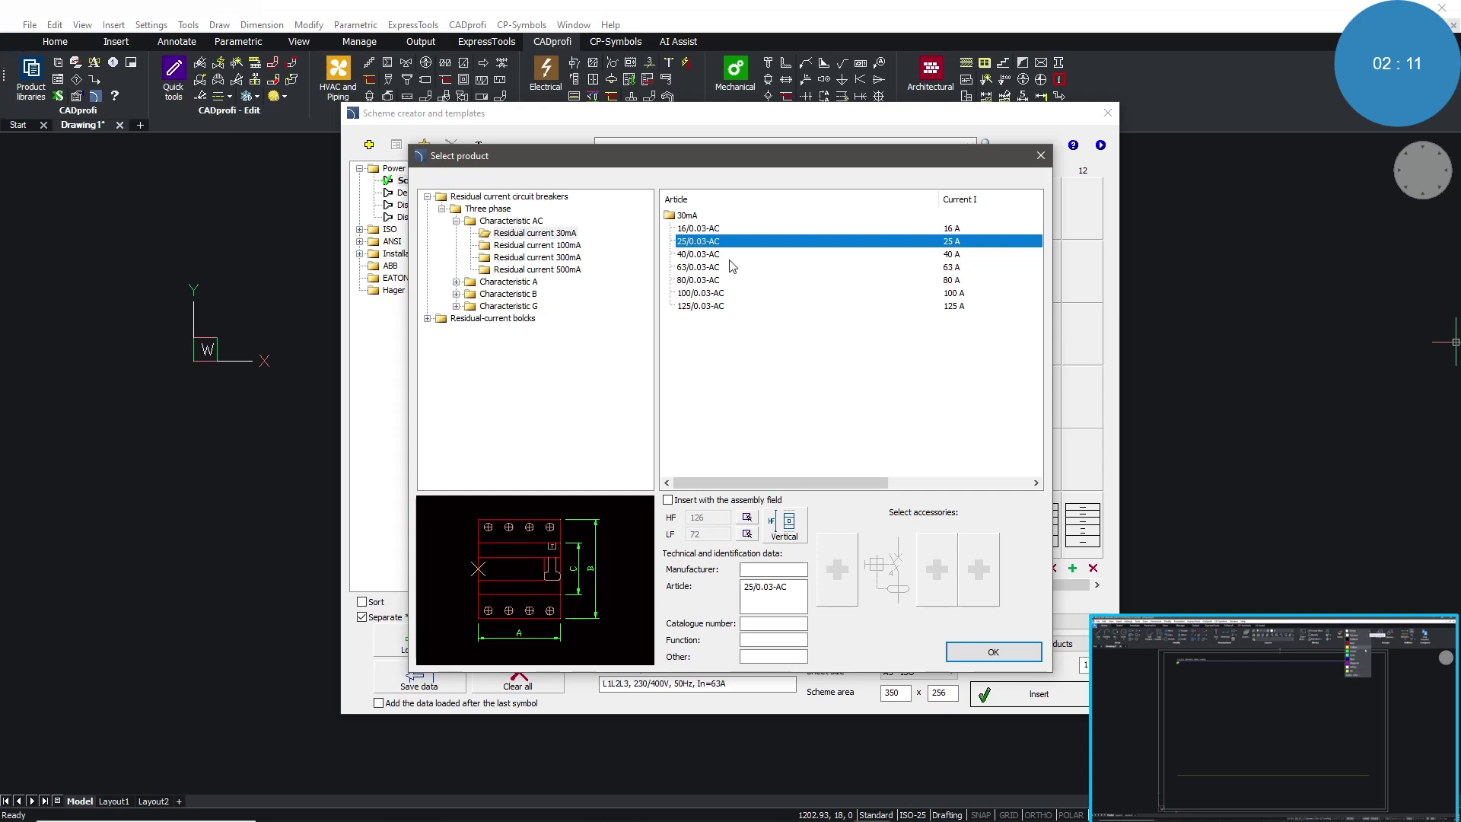
pyautogui.click(998, 653)
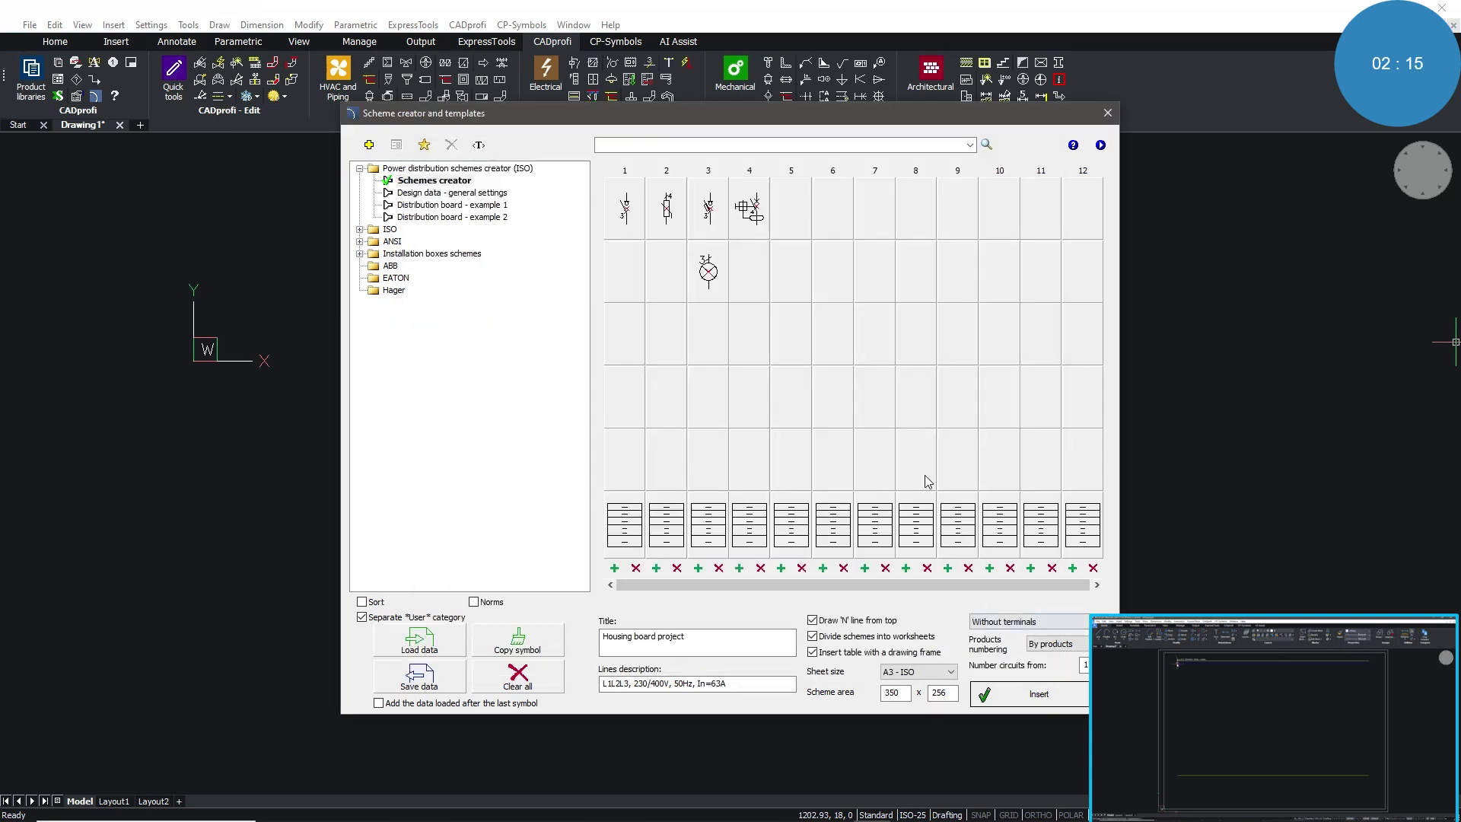
# Place a 1P circuit breaker, article B16, from the 1L one-line symbols in the second row of column 4.
pyautogui.click(752, 270)
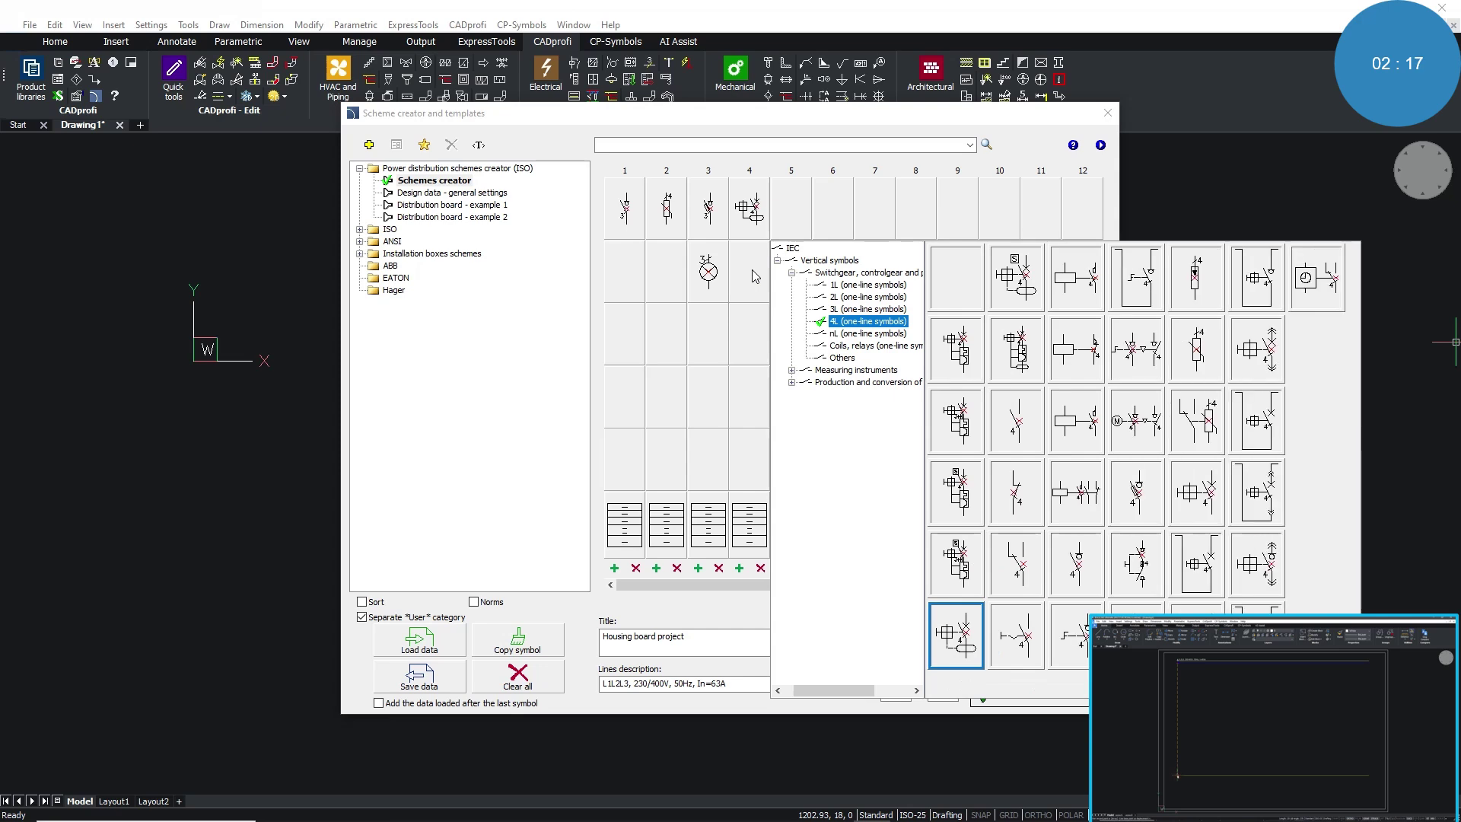
pyautogui.click(831, 286)
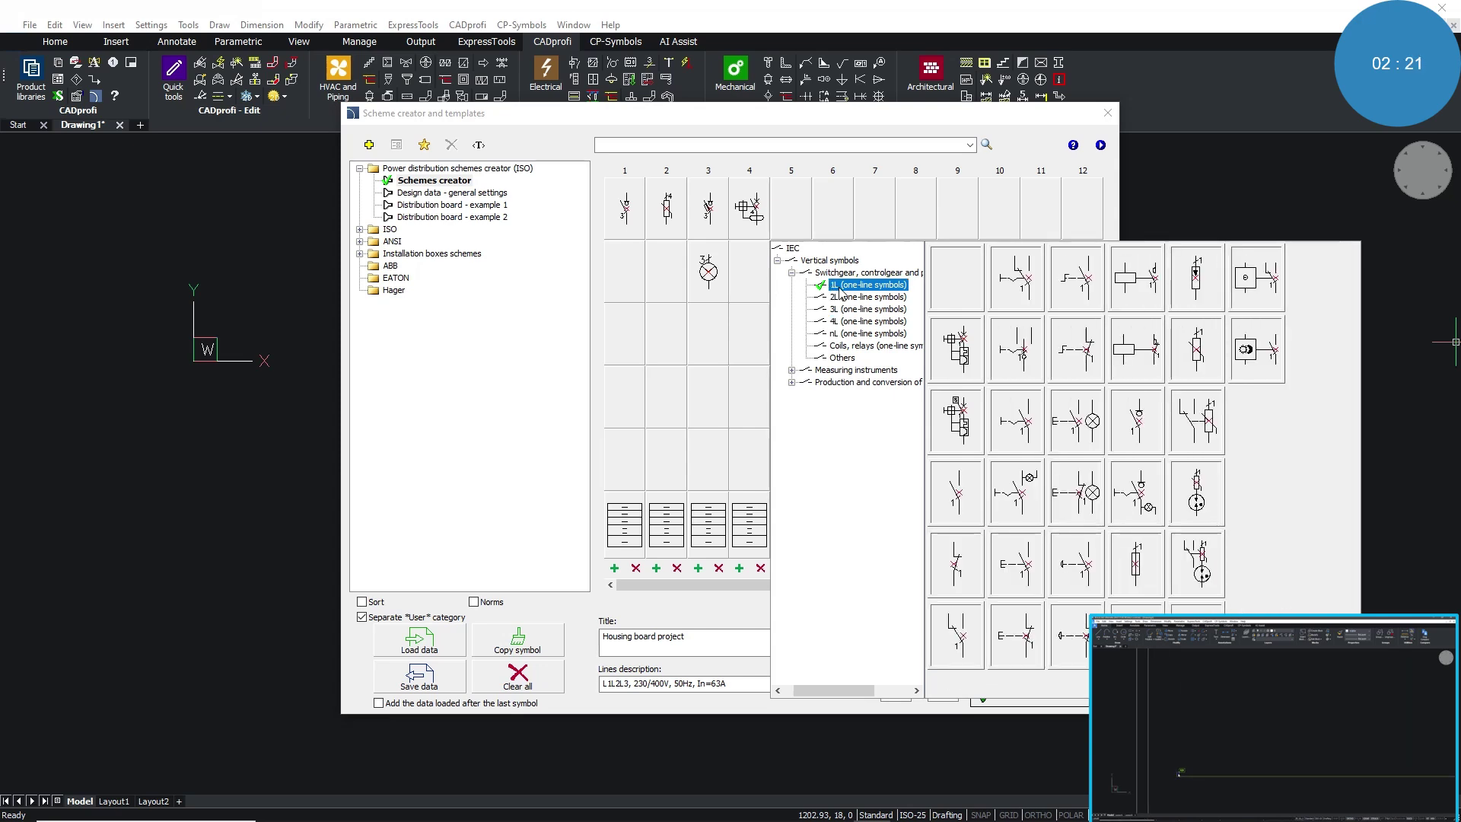
pyautogui.click(960, 371)
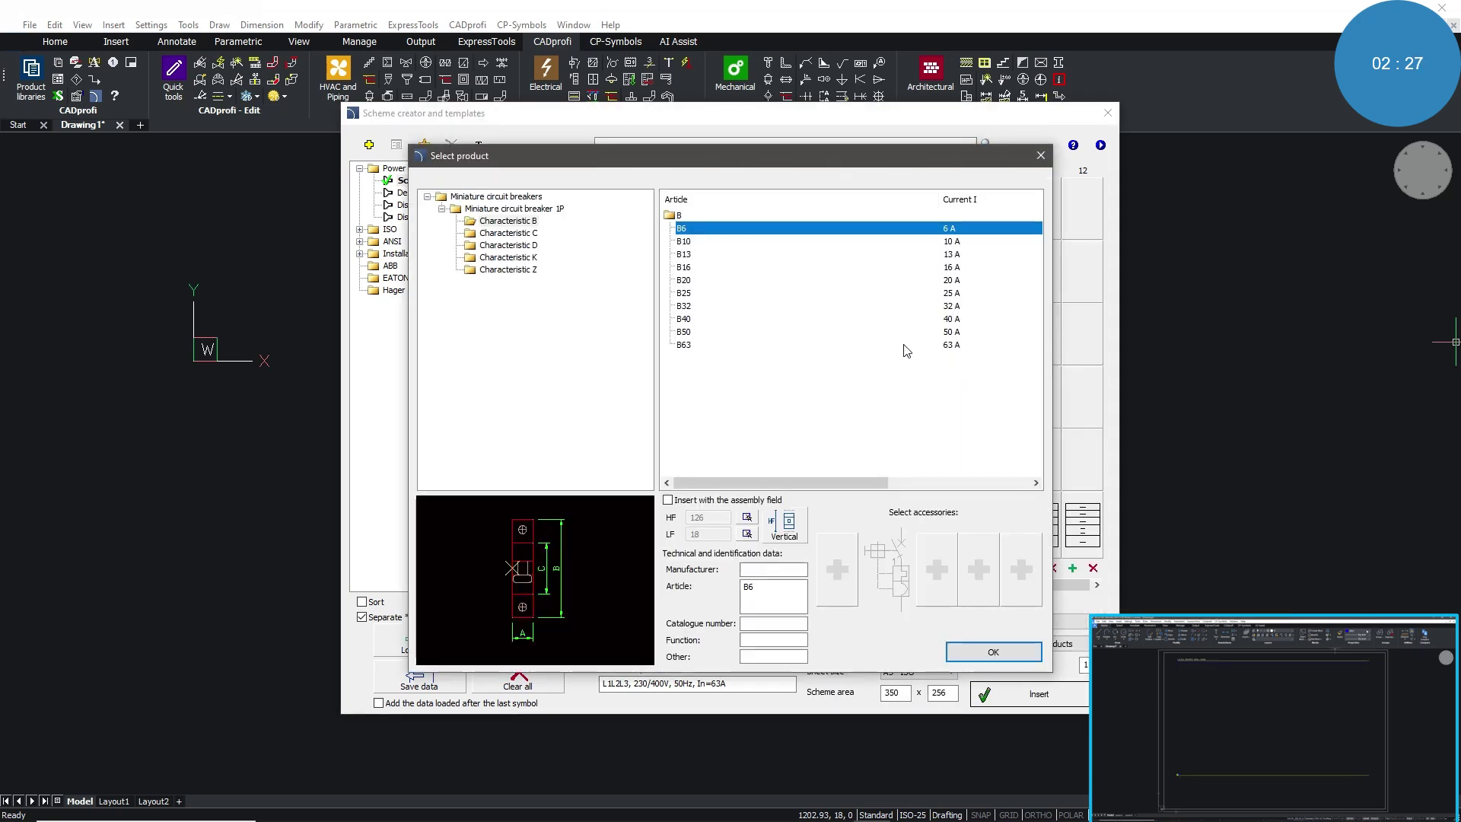
pyautogui.click(686, 268)
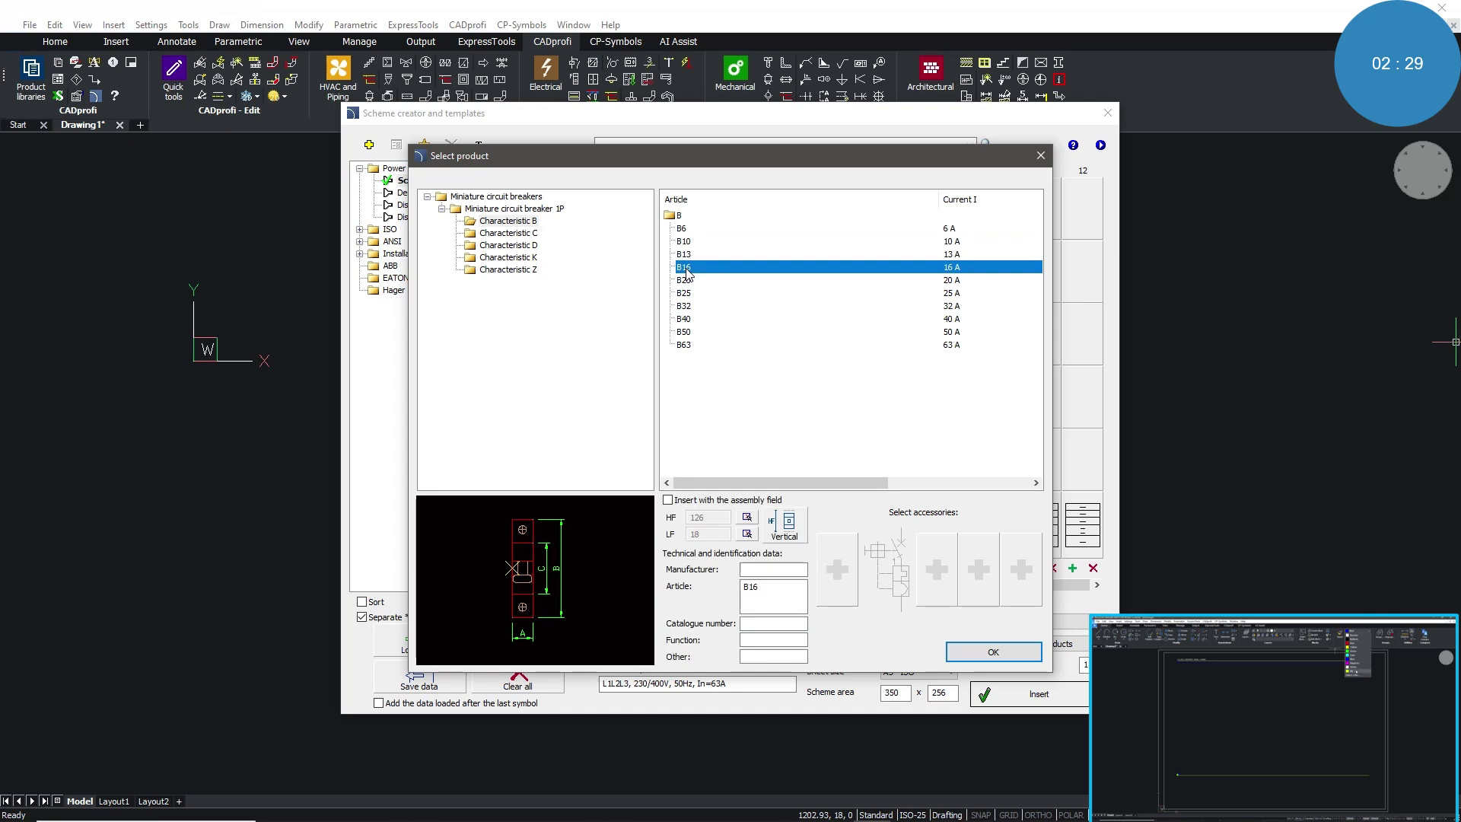
pyautogui.click(991, 653)
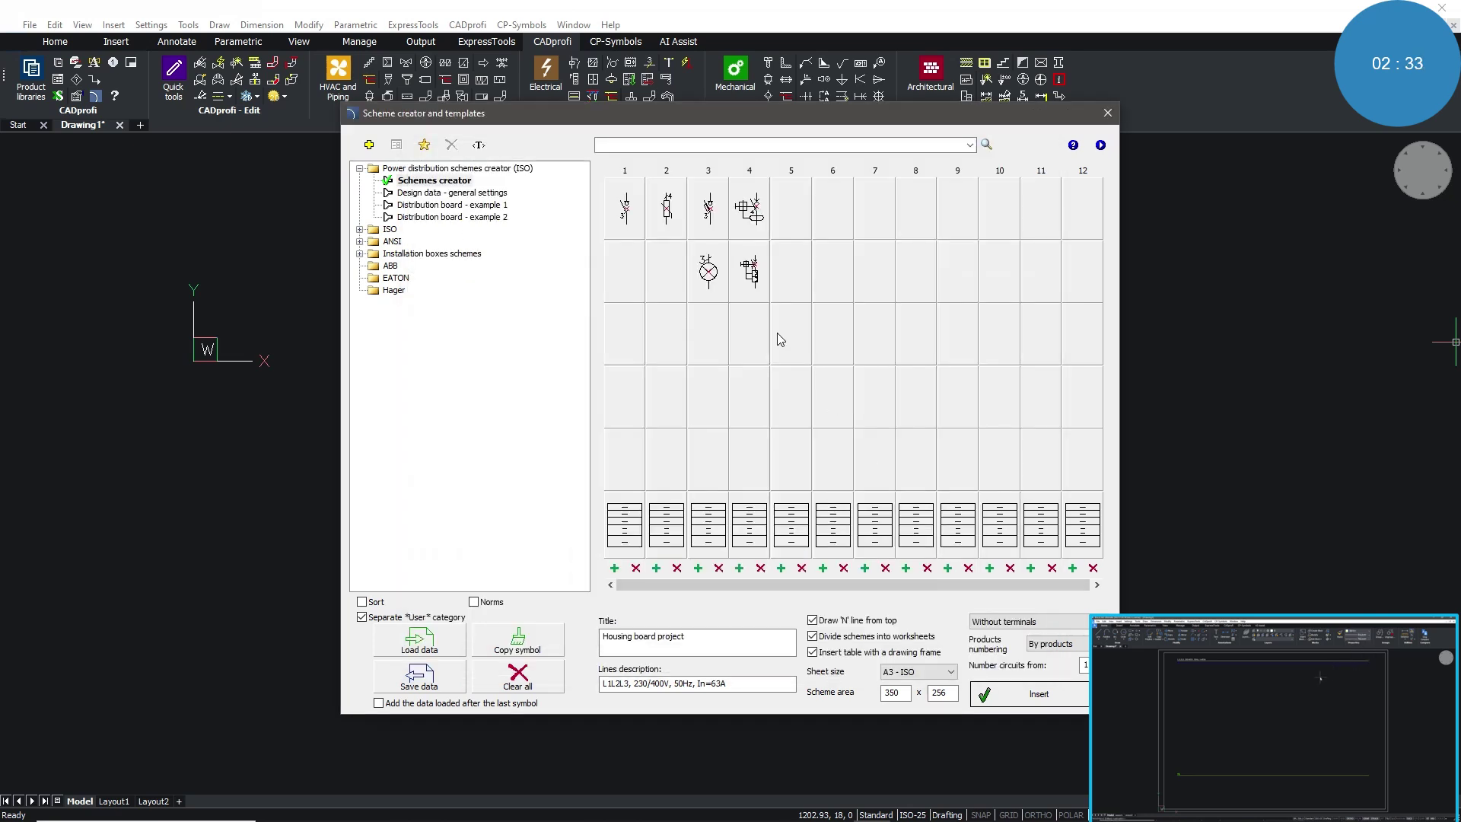
# Copy the B16 circuit breaker symbol from column 4 to the second row of columns 5 and 6.
pyautogui.rightClick(752, 283)
pyautogui.click(787, 288)
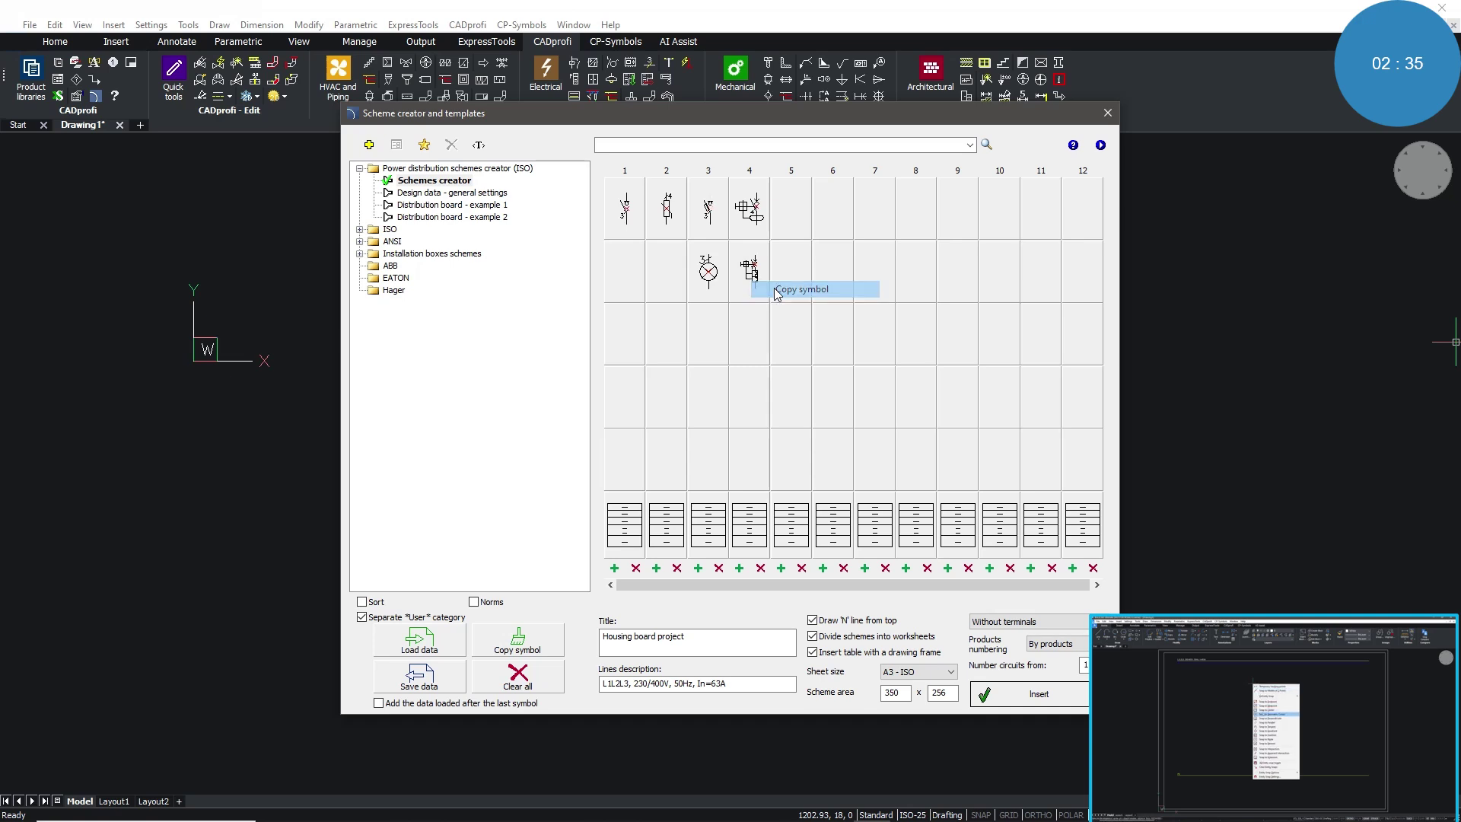
pyautogui.click(795, 273)
pyautogui.click(833, 268)
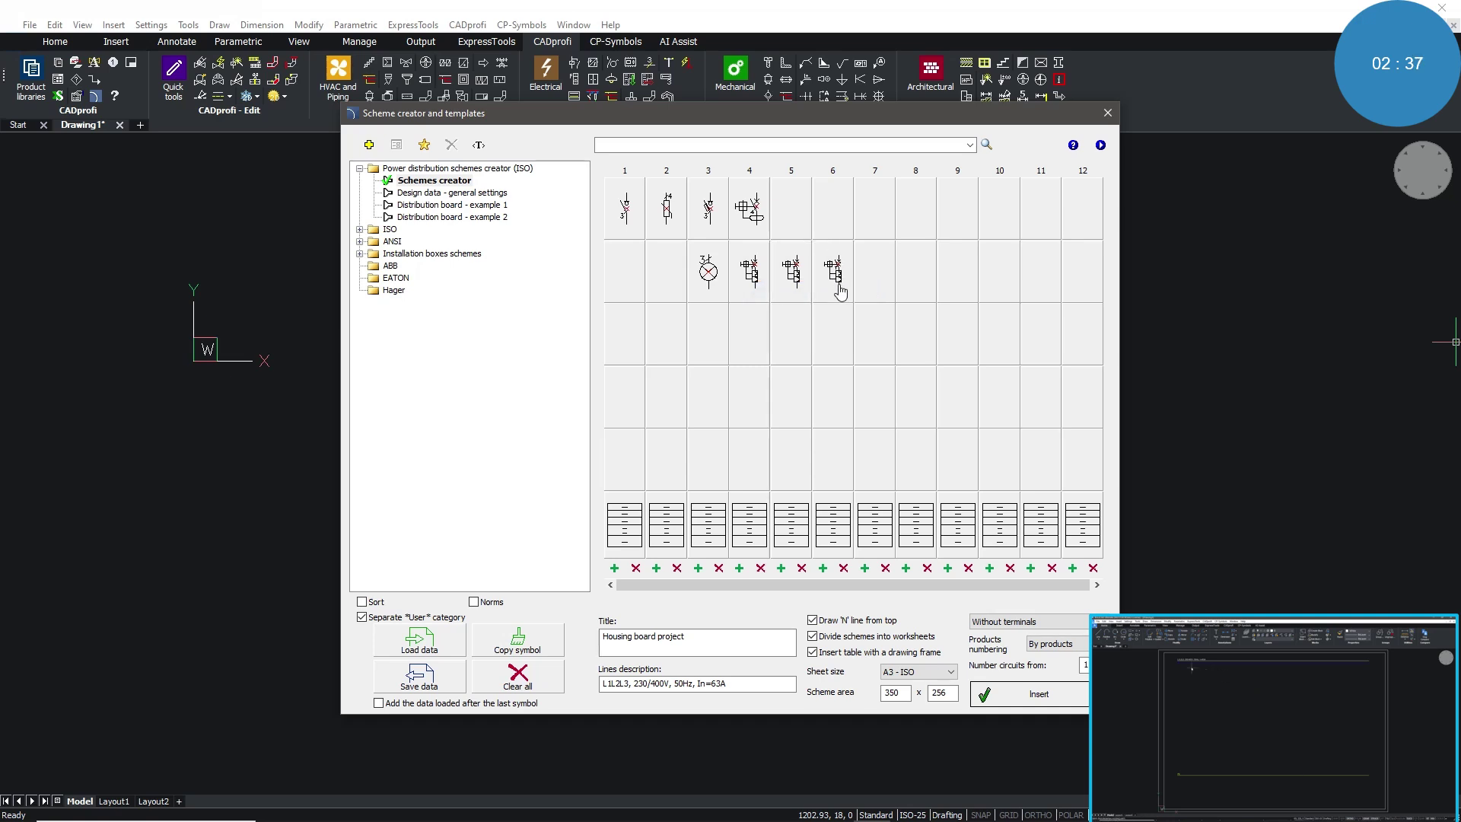
pyautogui.rightClick(840, 289)
pyautogui.click(873, 296)
# Fill in the column 1 circuit data with name Main switch, cable NYM-J 5x6mm2 and current 32A.
pyautogui.doubleClick(637, 494)
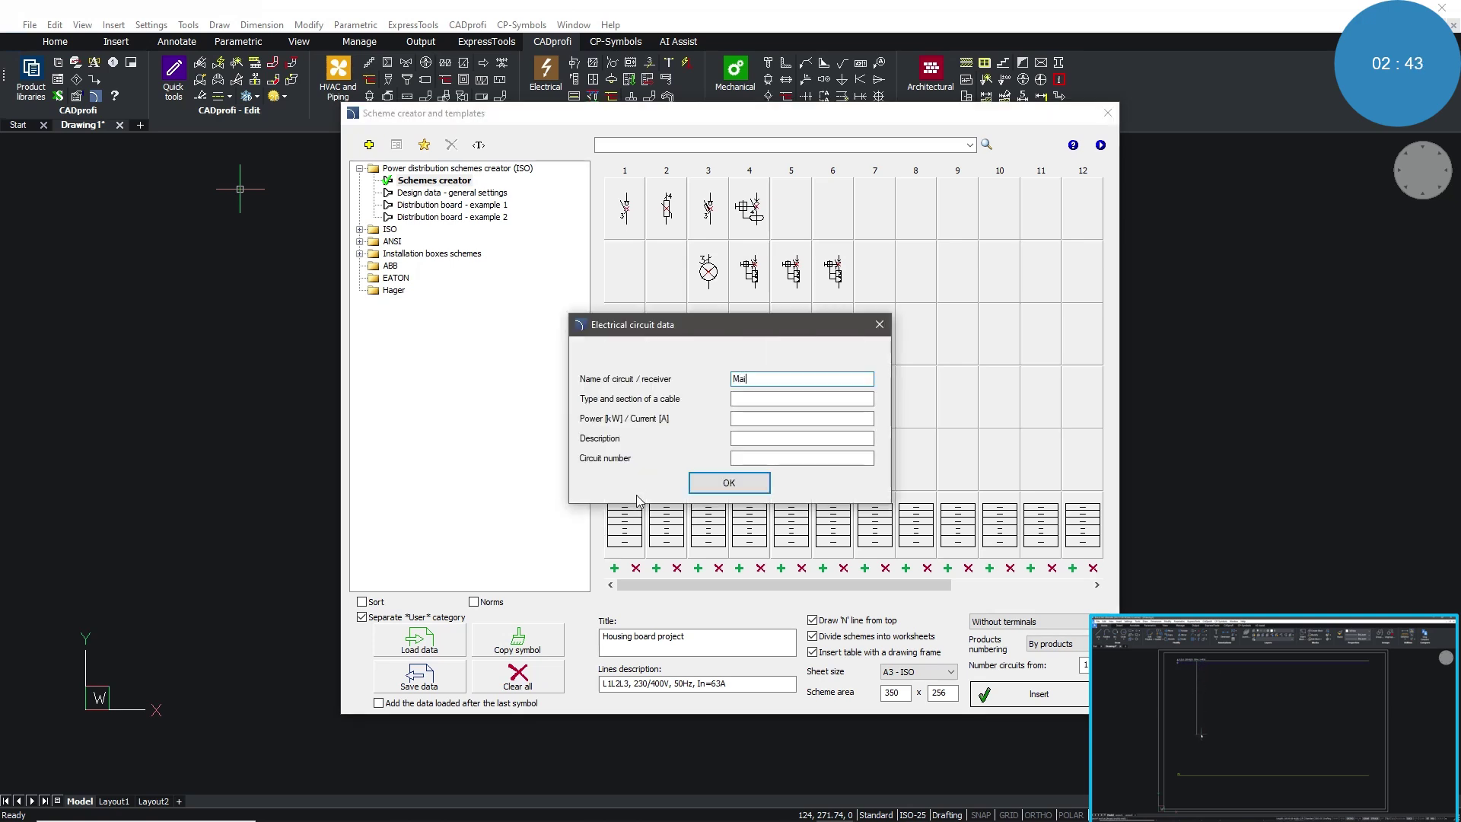
pyautogui.write('Main switch')
pyautogui.click(745, 398)
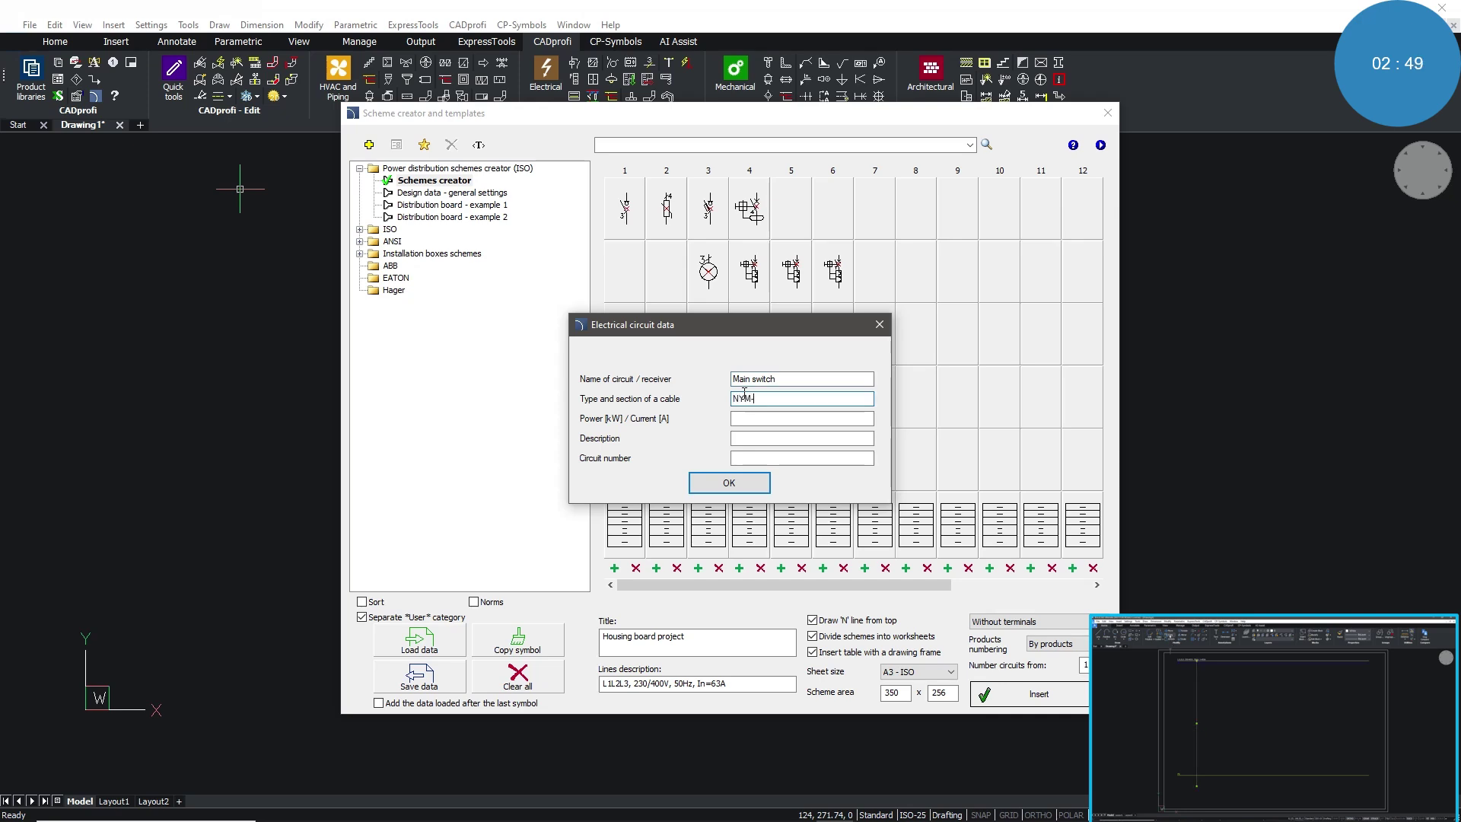
pyautogui.write('NYM-J 5x6mm2')
pyautogui.click(776, 419)
pyautogui.write('32A')
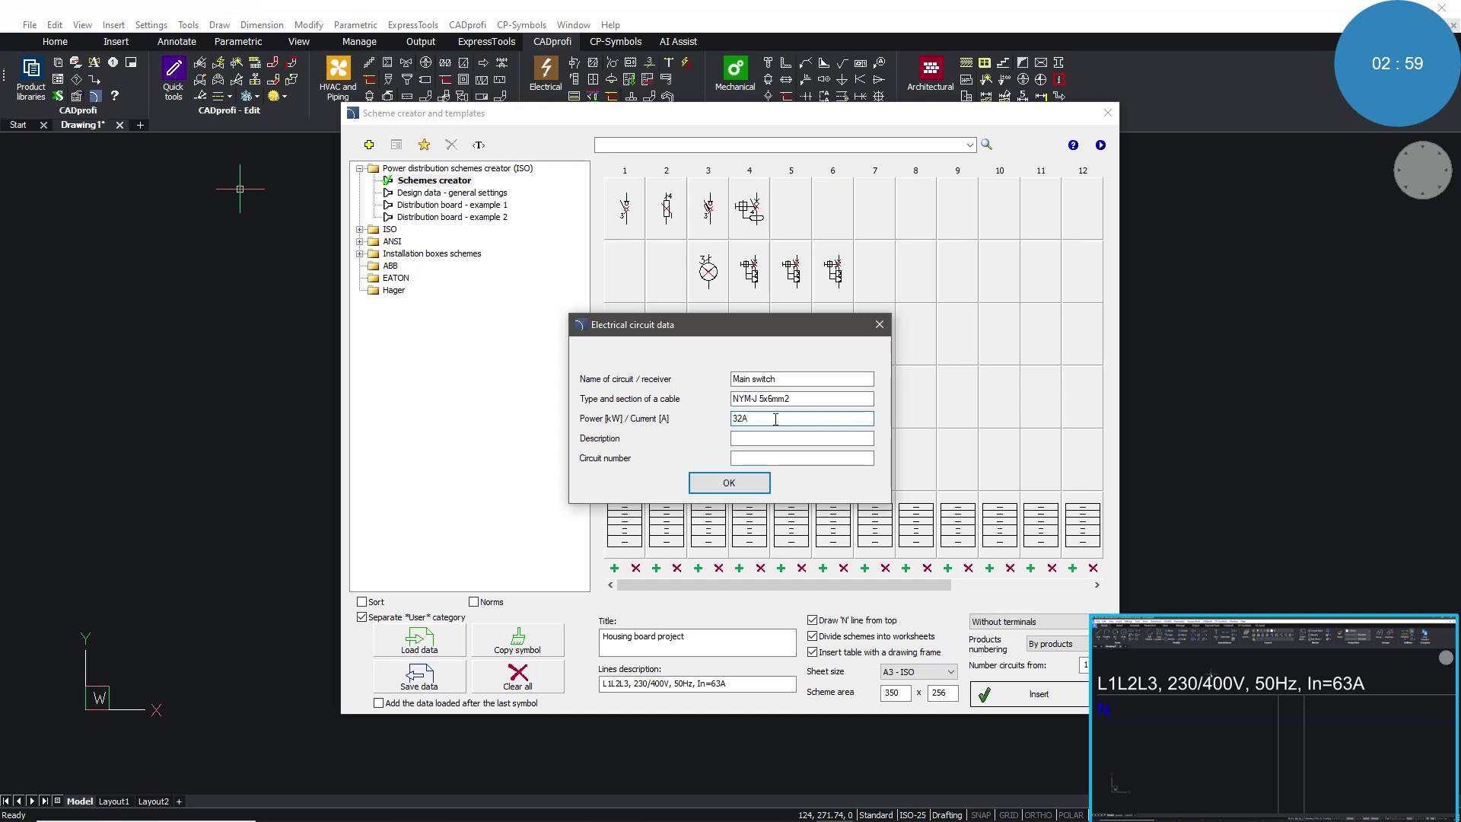
pyautogui.click(723, 482)
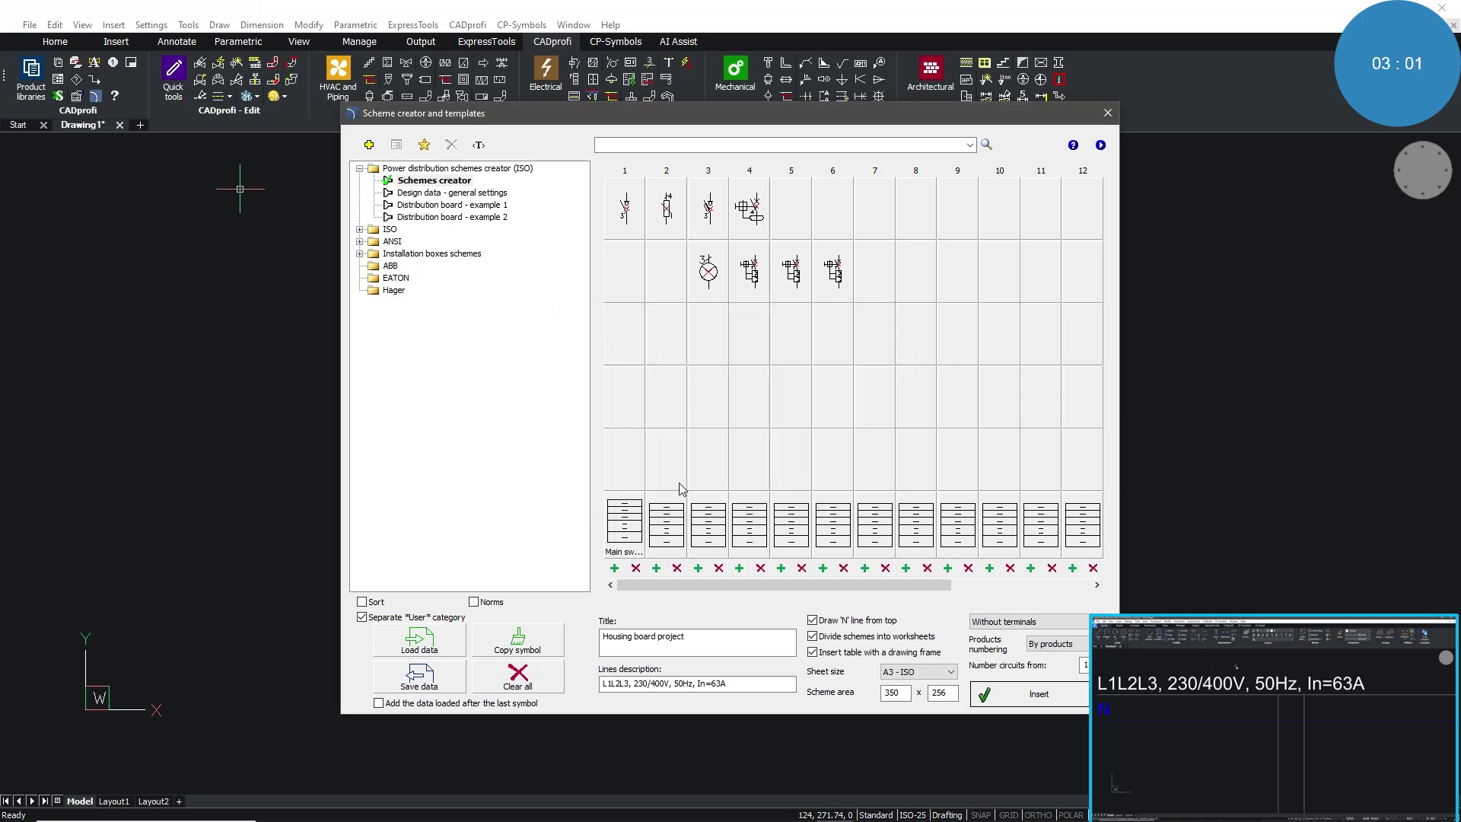
# Name the column 2 circuit after its surge protector and the column 3 circuit Signal lights.
pyautogui.doubleClick(663, 502)
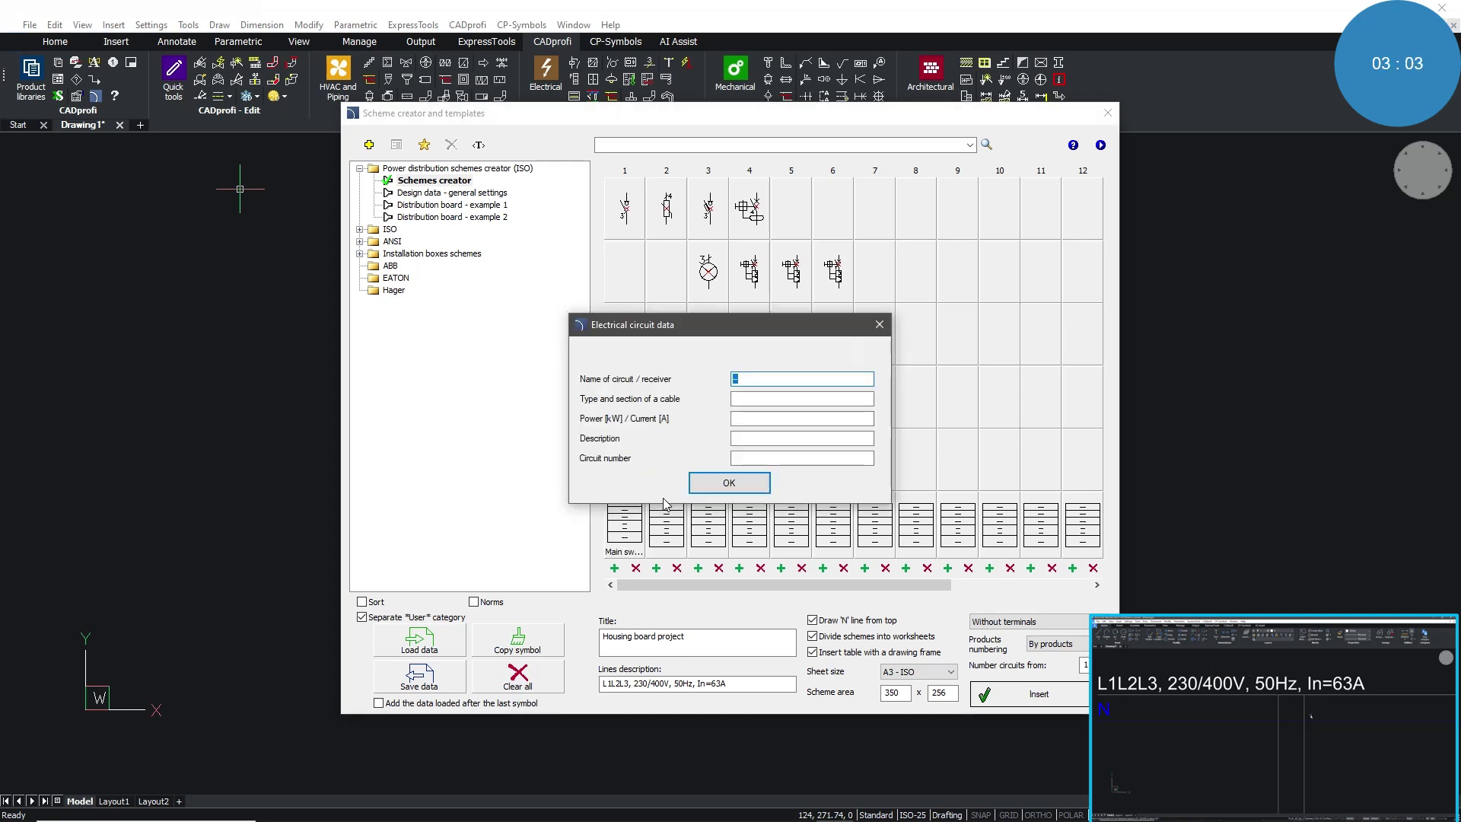
pyautogui.write('Surg')
pyautogui.click(728, 482)
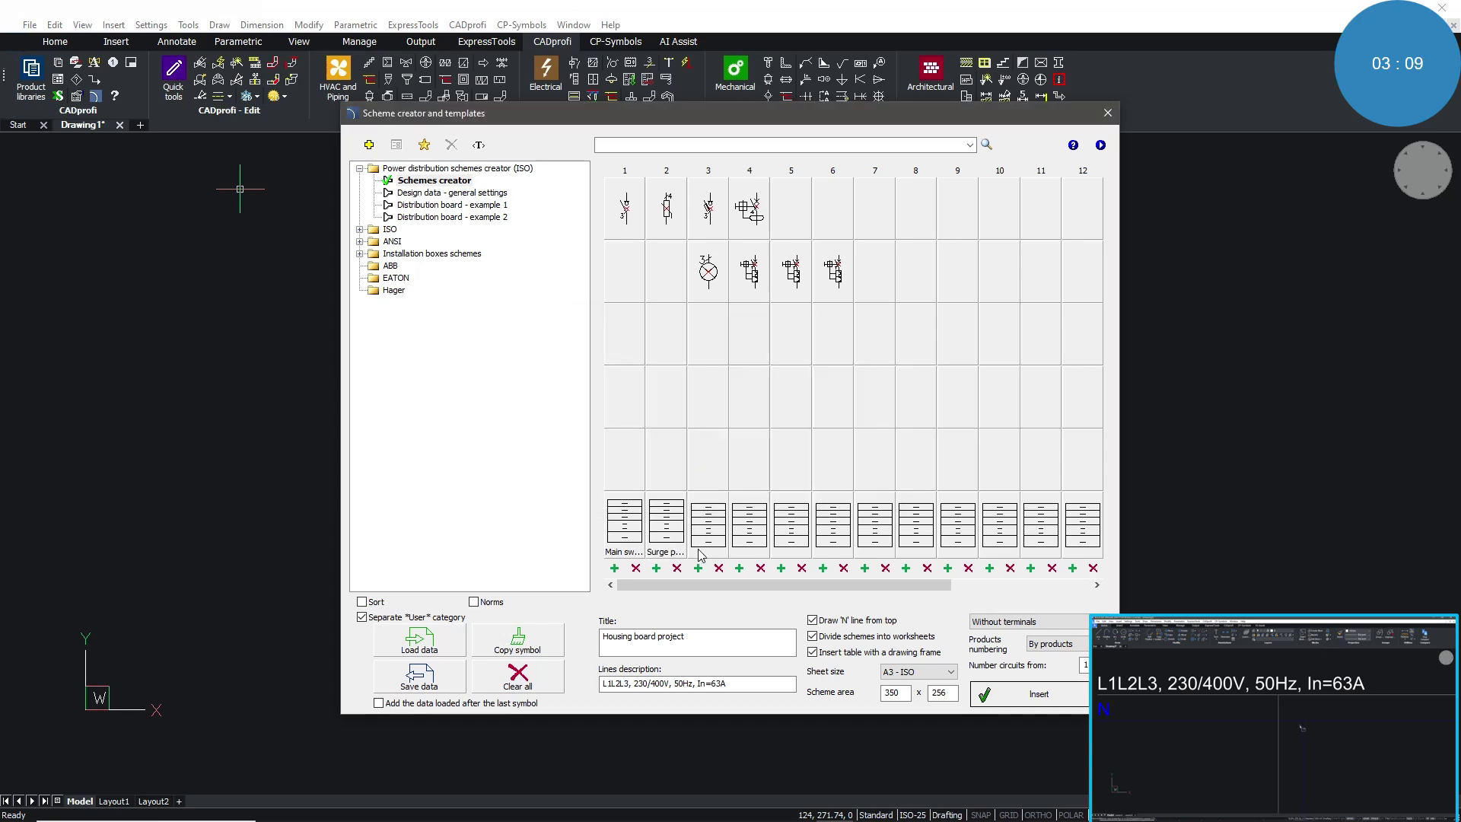
pyautogui.doubleClick(699, 549)
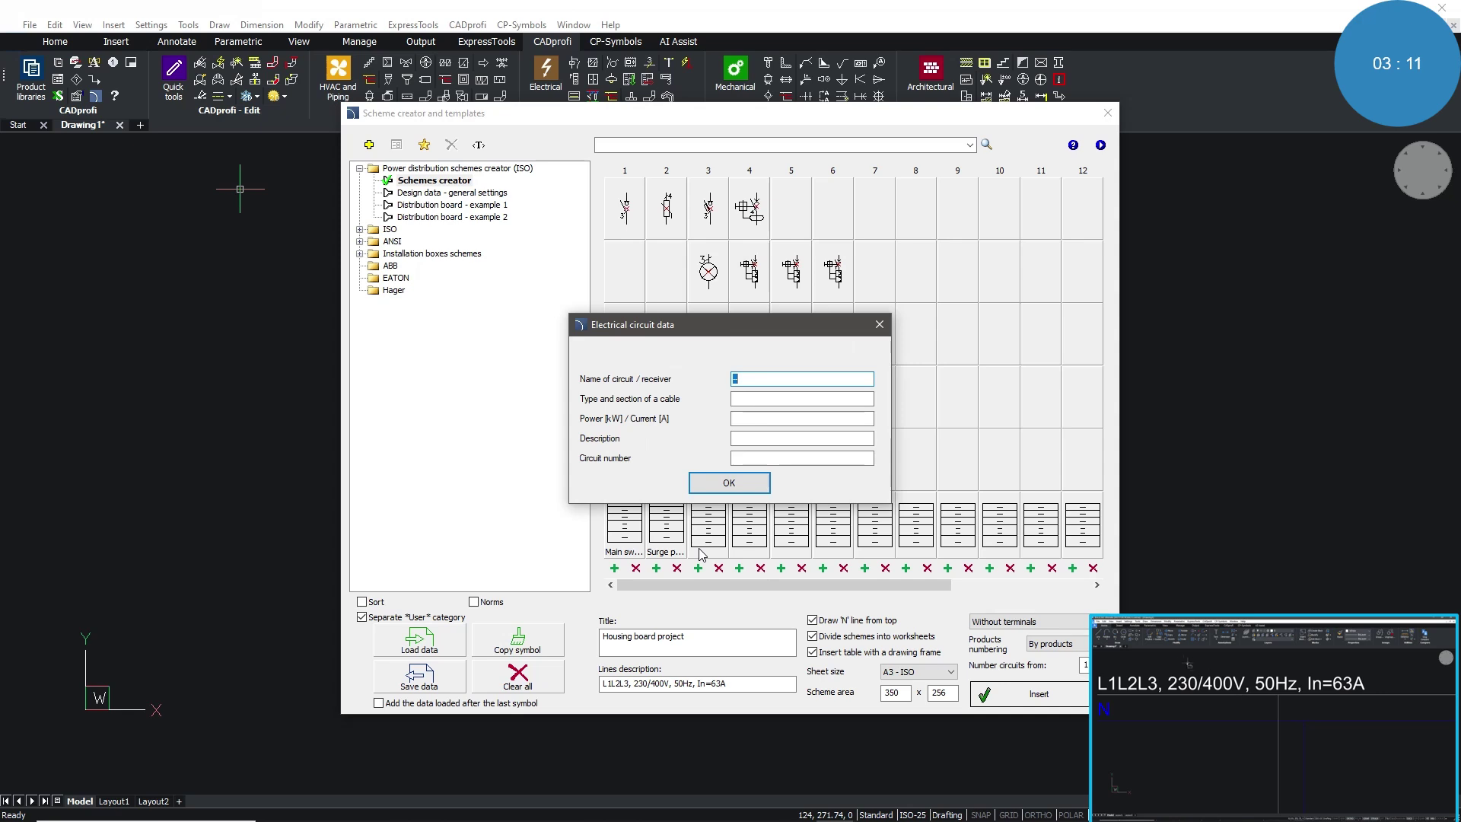
pyautogui.write('Signal lights')
pyautogui.click(742, 485)
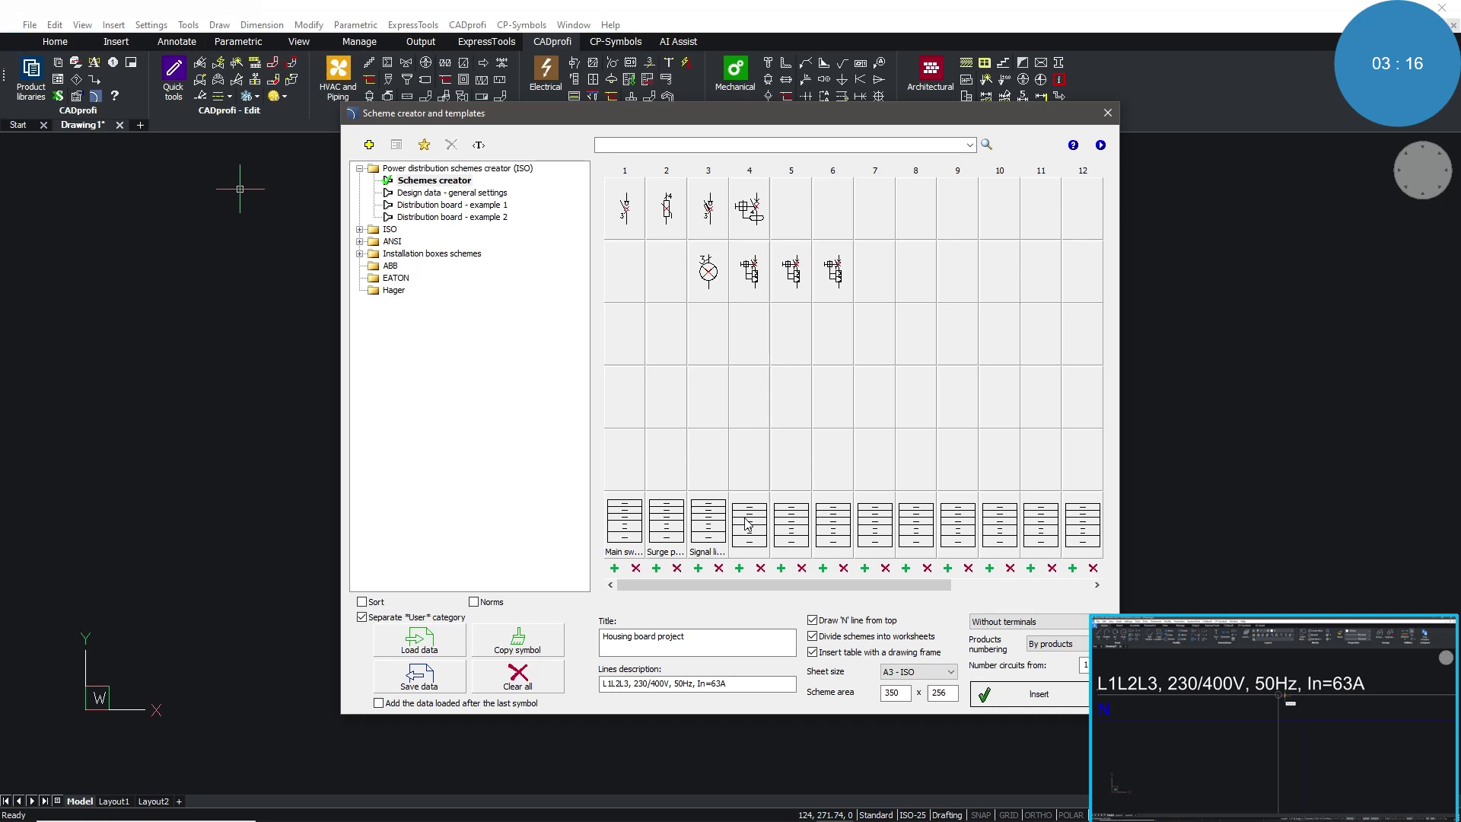
# Fill in the column 4 circuit data with name Work socket, cable NYM-J 3x2.5mm2, power 2,5kW and description Kitchen.
pyautogui.click(749, 555)
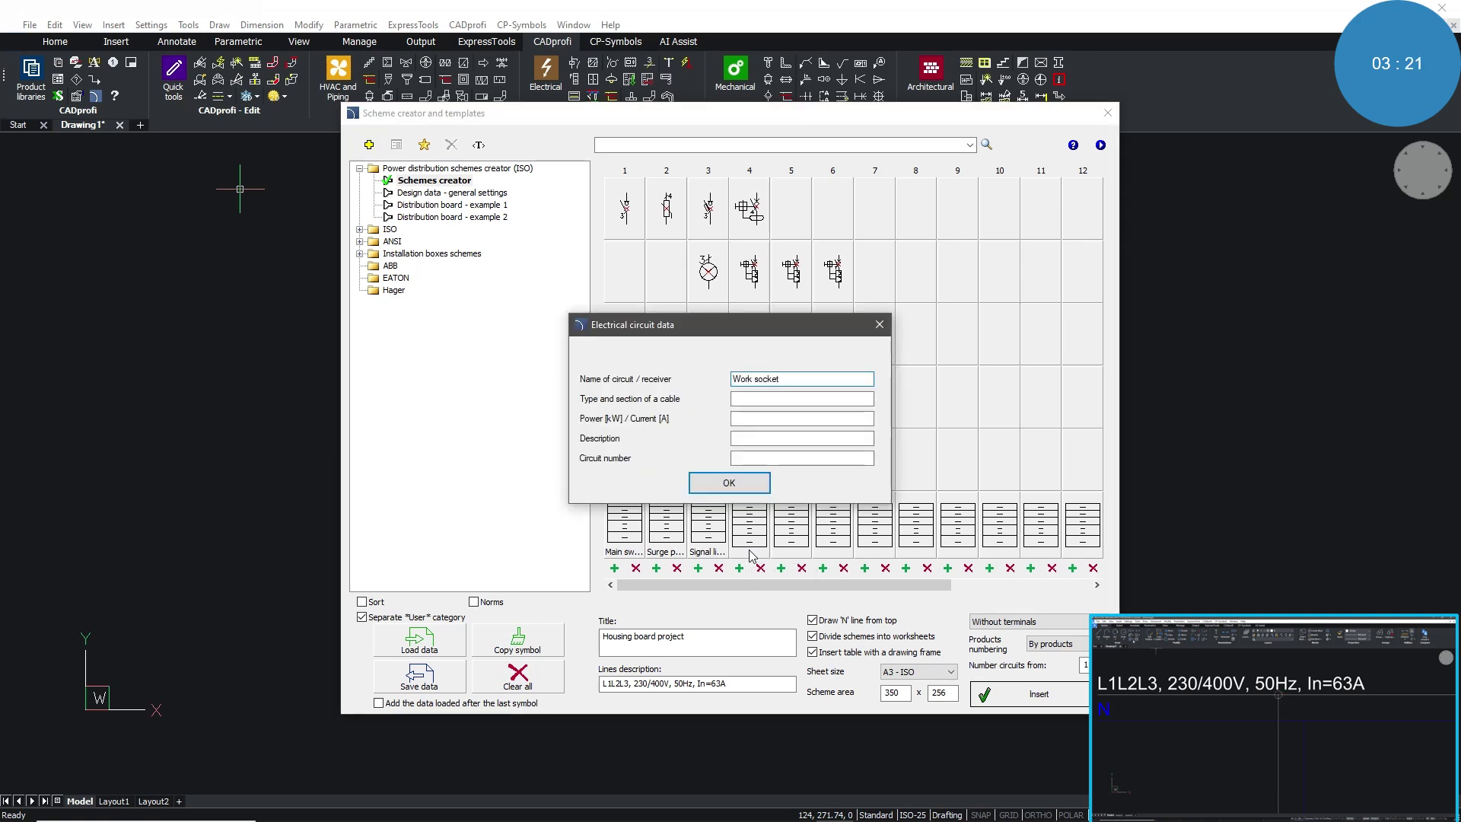
pyautogui.click(776, 398)
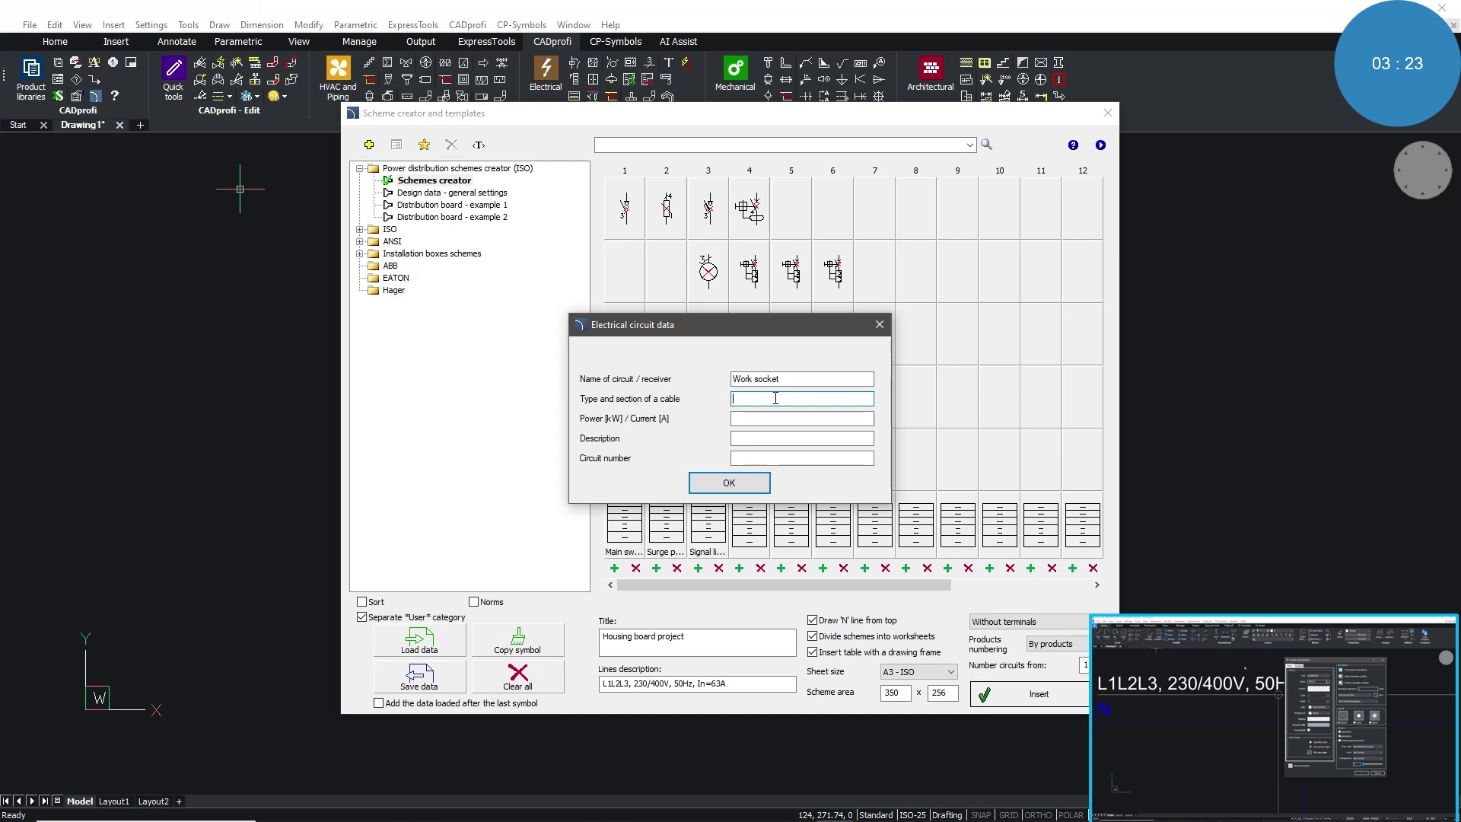
pyautogui.write('NYM-')
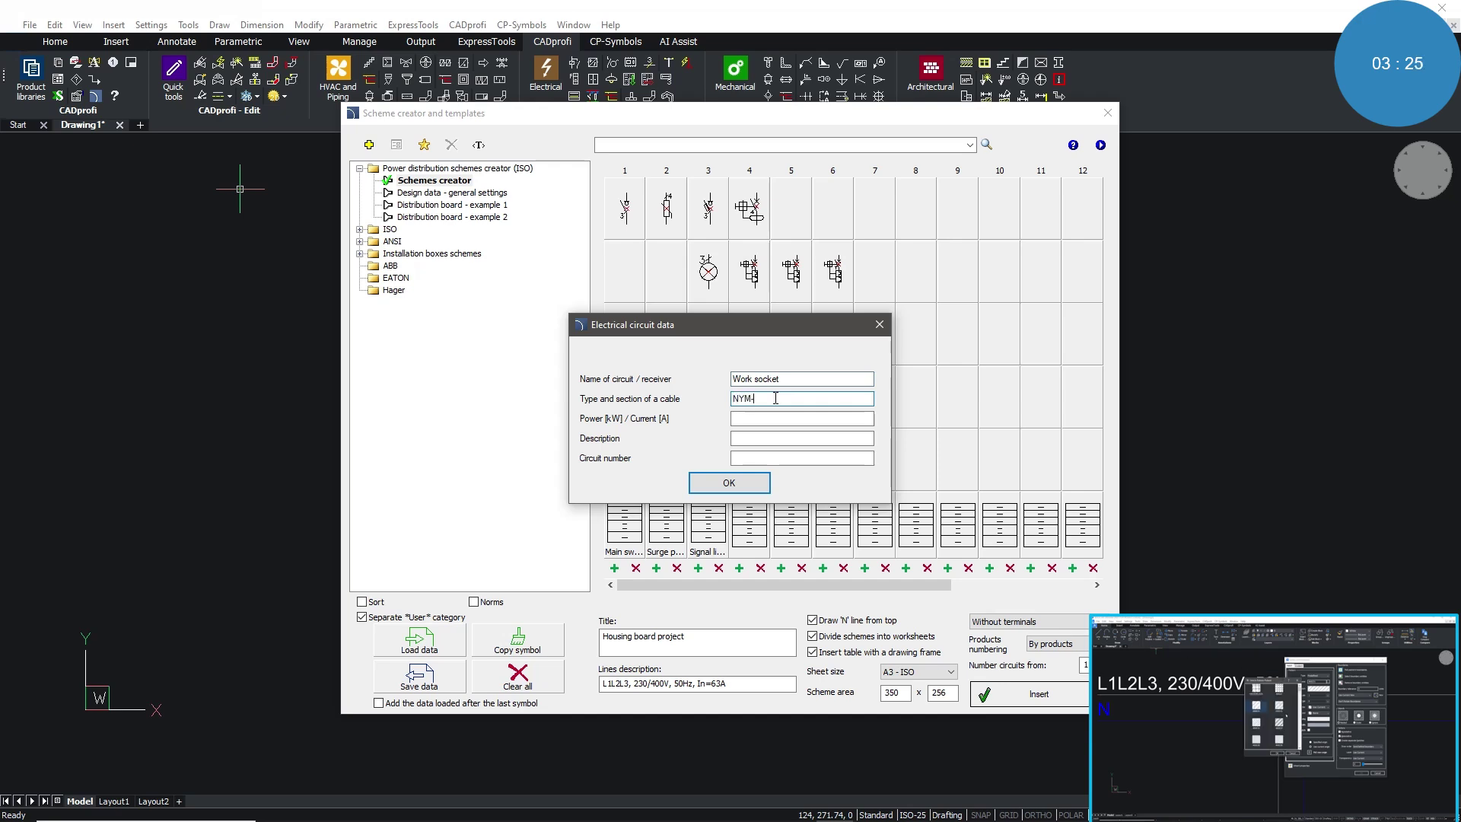
pyautogui.write('J 3x2.5mm2')
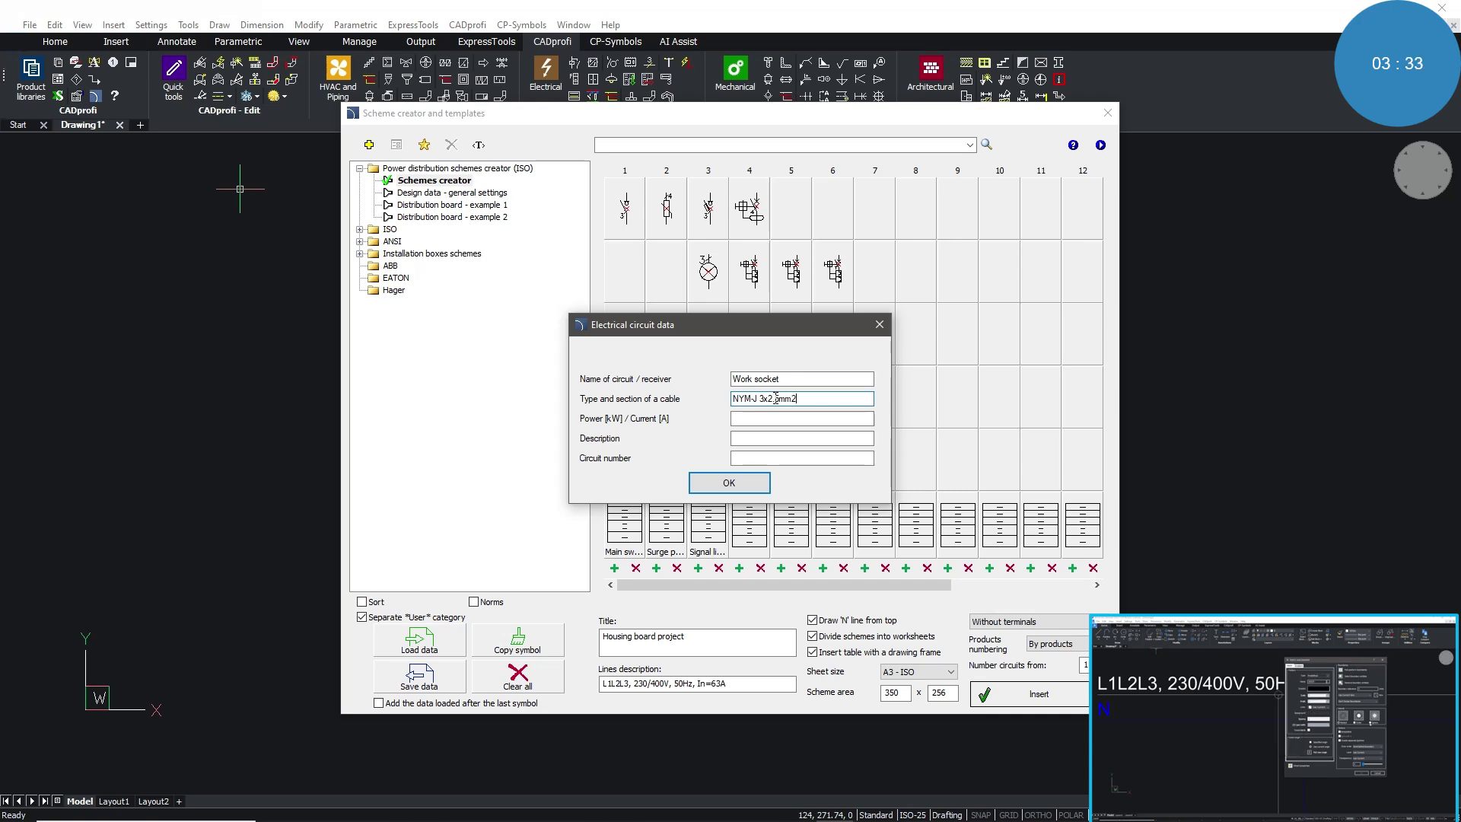
pyautogui.click(773, 418)
pyautogui.write('2,5kW')
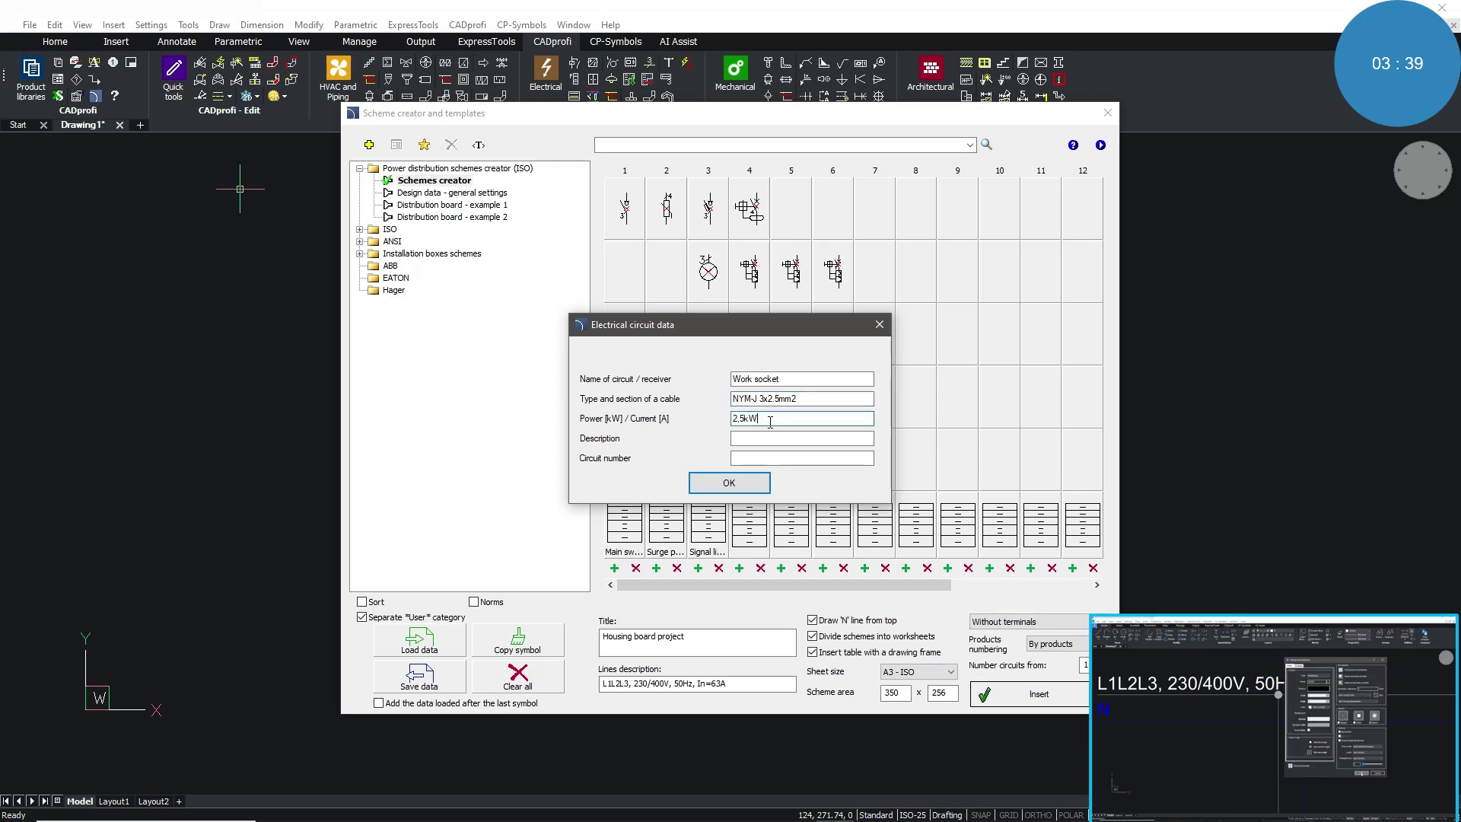
pyautogui.click(765, 437)
pyautogui.write('K')
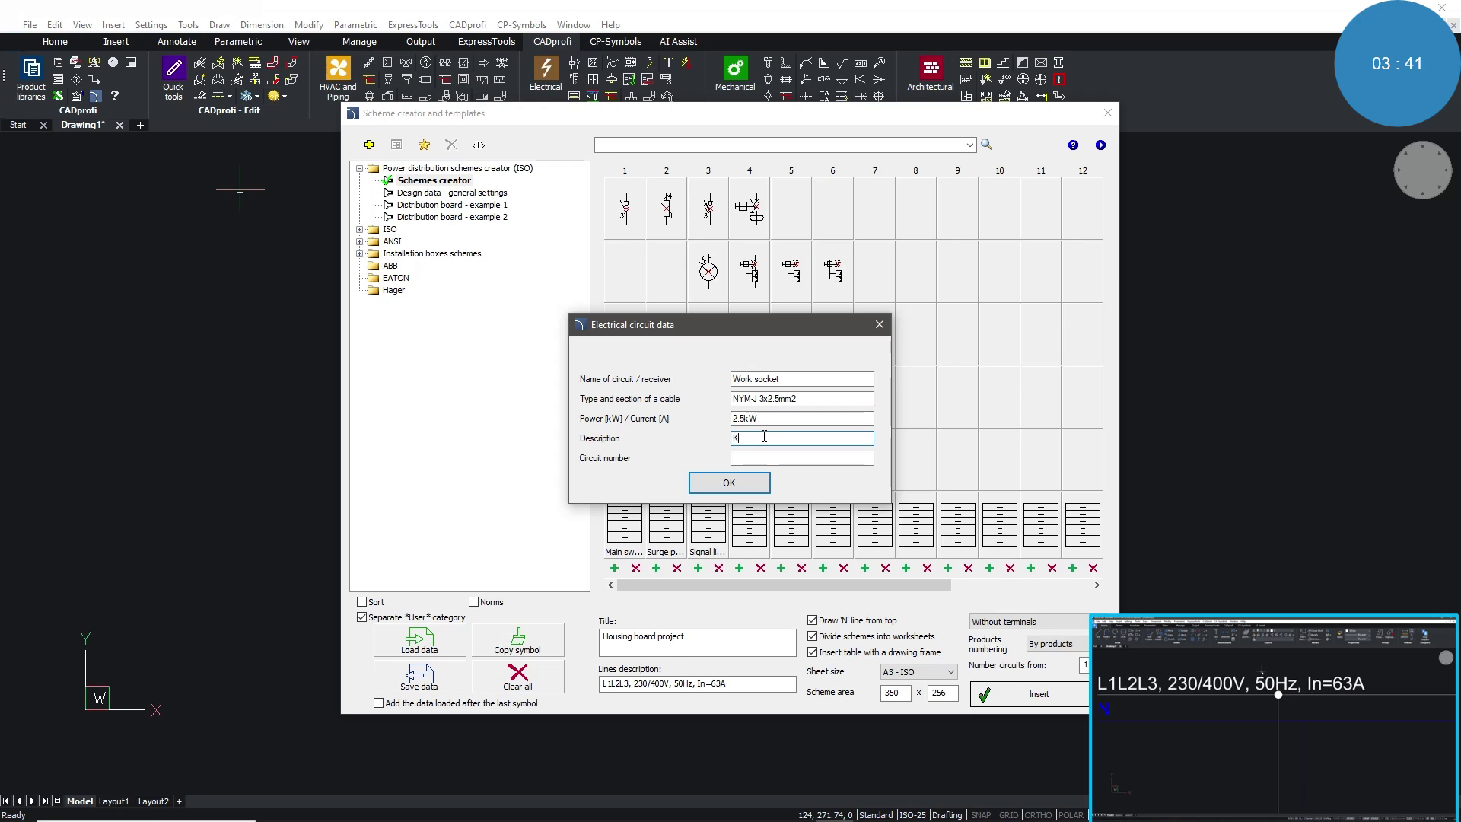
pyautogui.write('itchen')
pyautogui.click(726, 483)
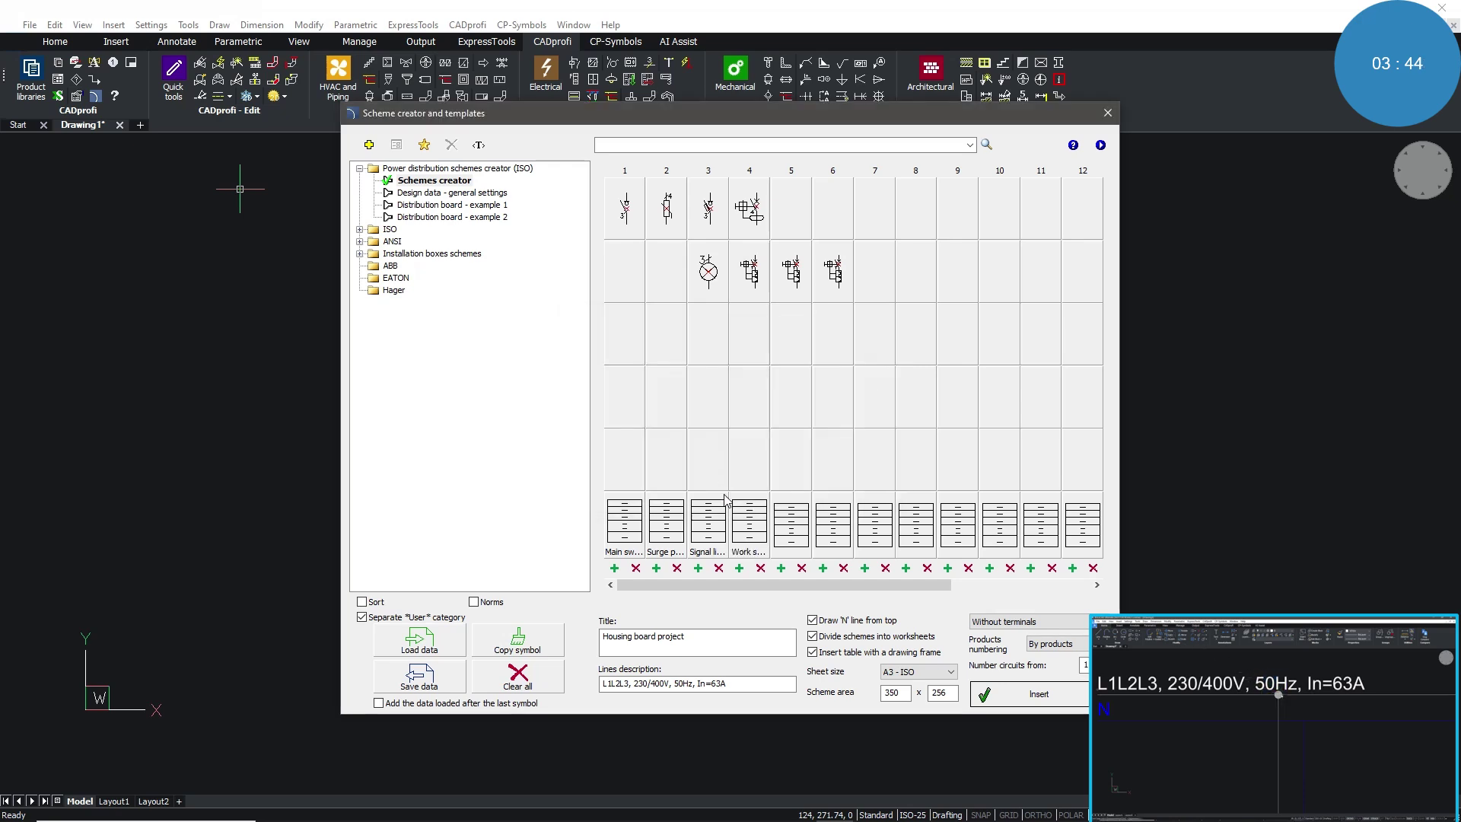
# Copy the Work socket circuit data from column 4 to columns 5 and 6.
pyautogui.rightClick(761, 530)
pyautogui.click(811, 539)
pyautogui.click(792, 521)
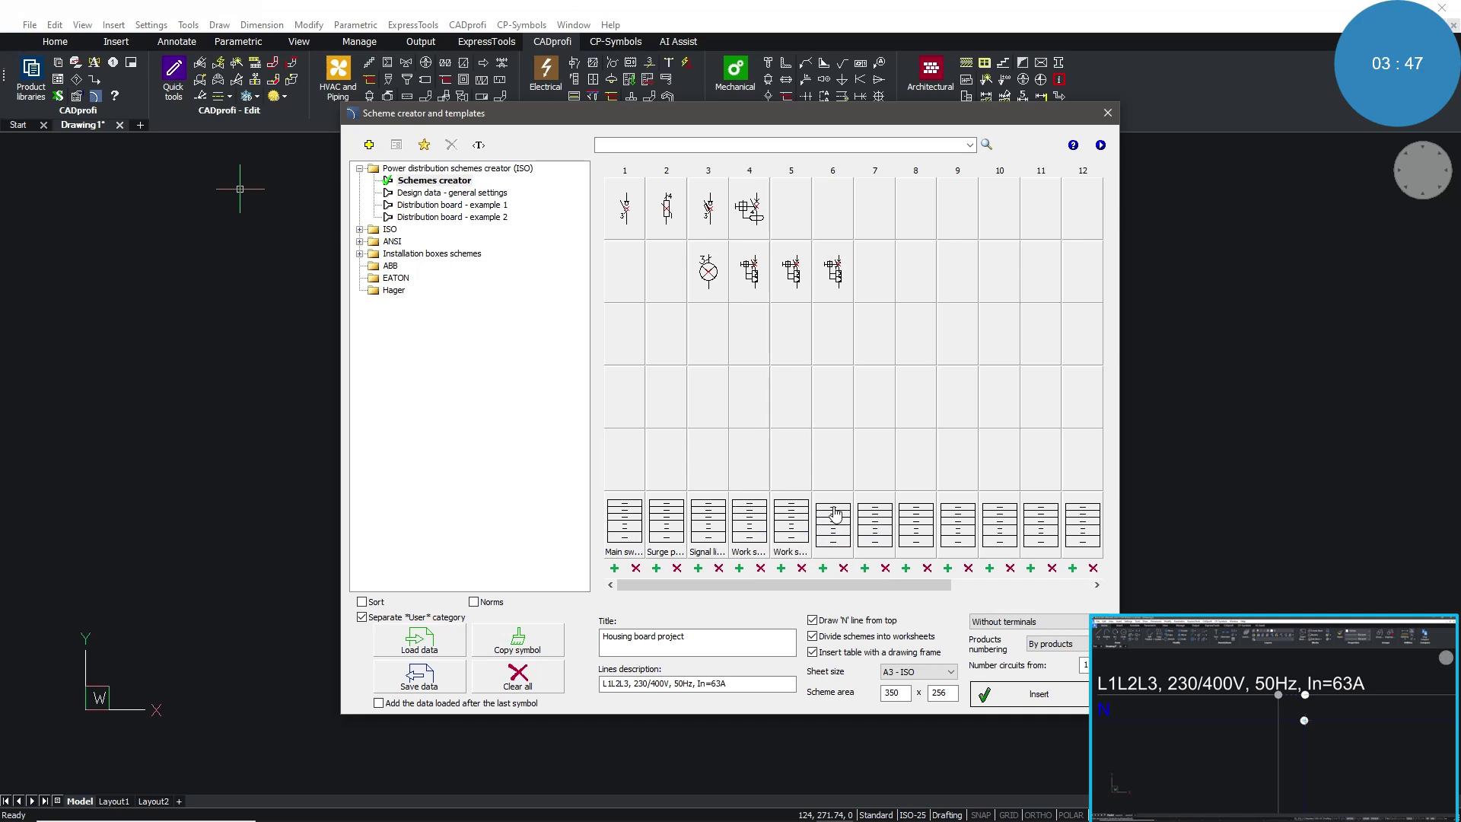
pyautogui.click(834, 512)
pyautogui.rightClick(834, 511)
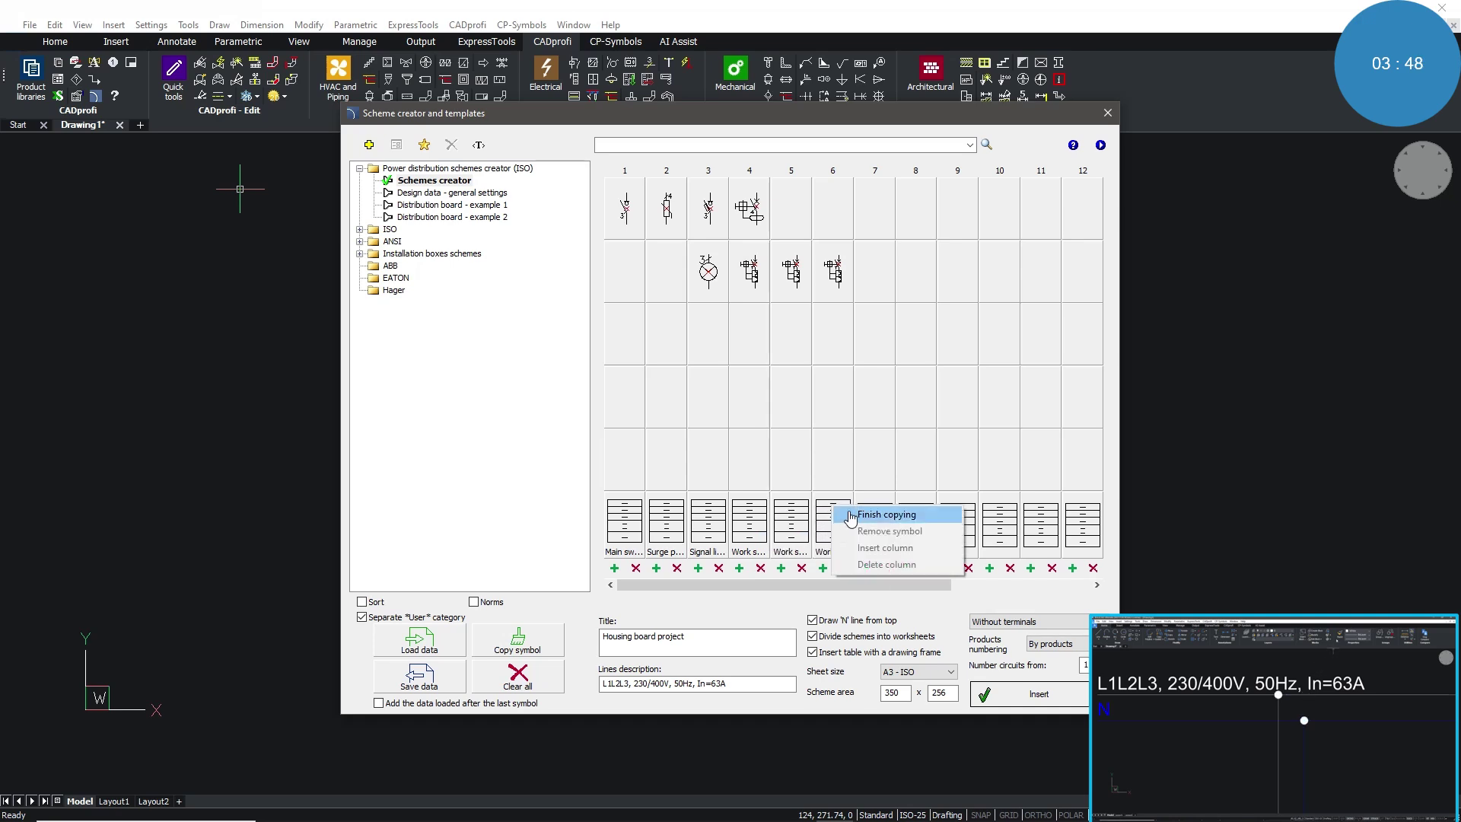
# Change the column 5 circuit's power to 2kW and its description to Bath.
pyautogui.doubleClick(789, 532)
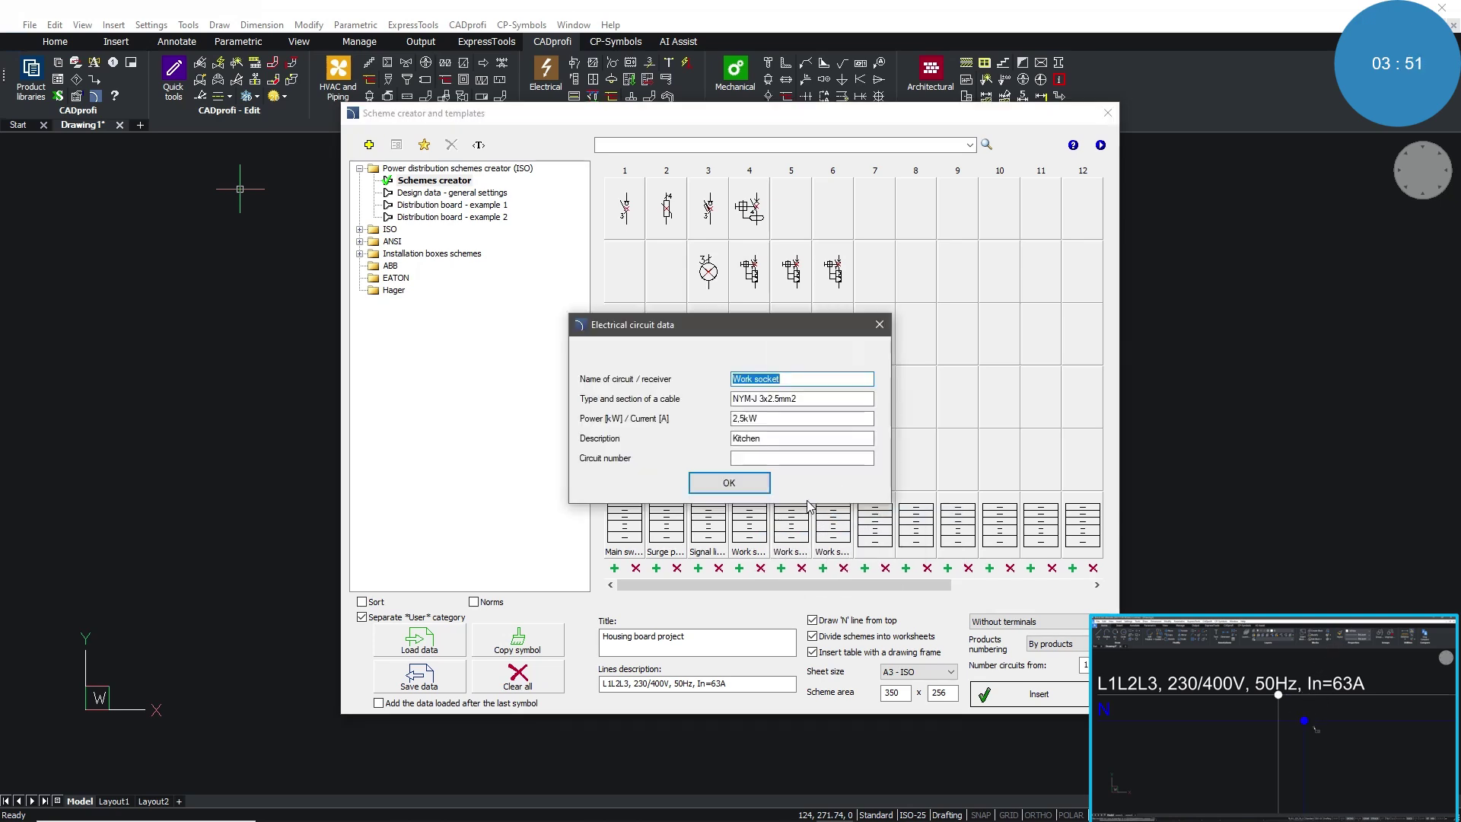
pyautogui.click(746, 418)
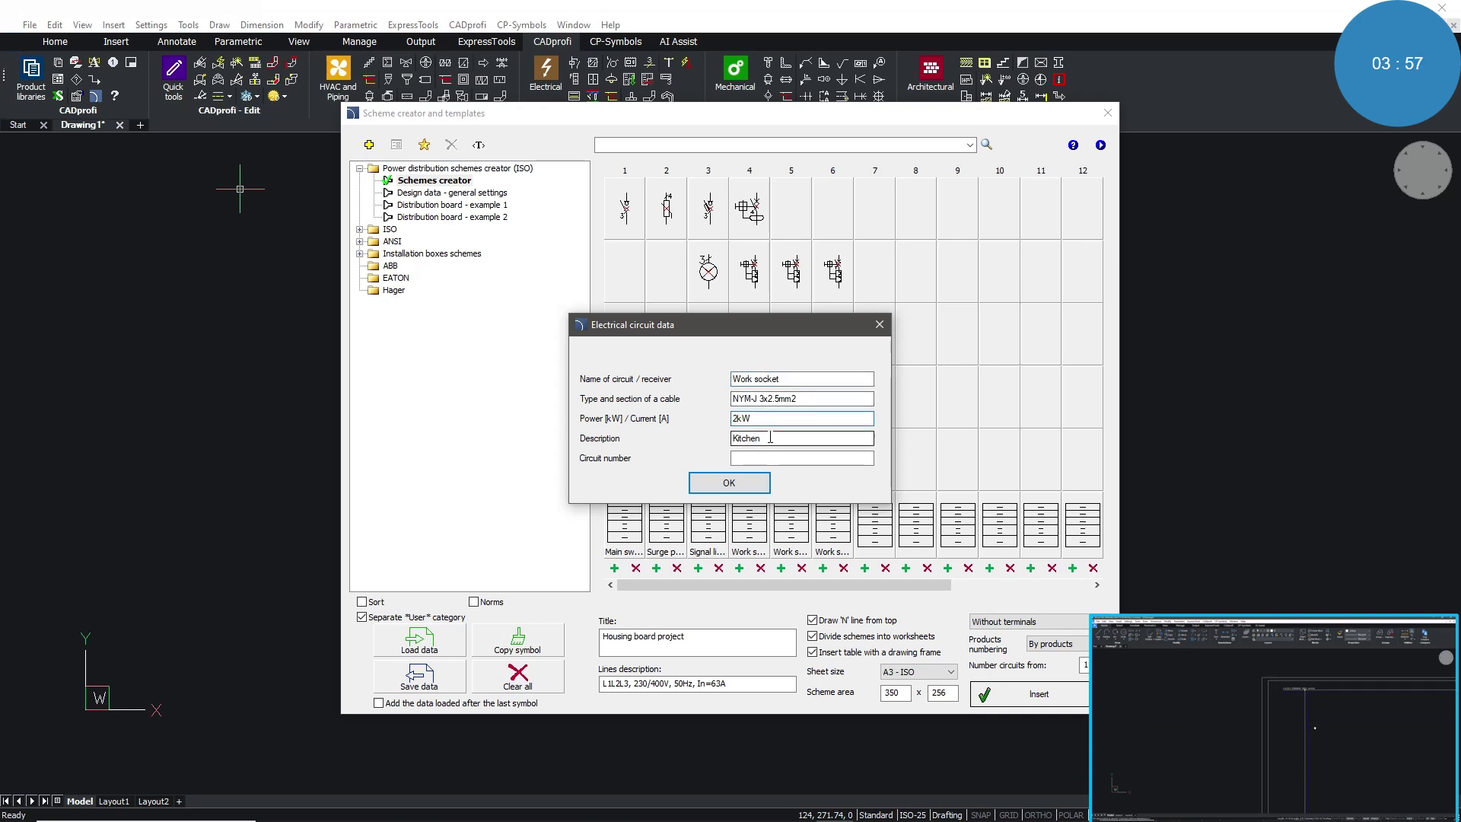
pyautogui.press('Tab')
pyautogui.write('Bath')
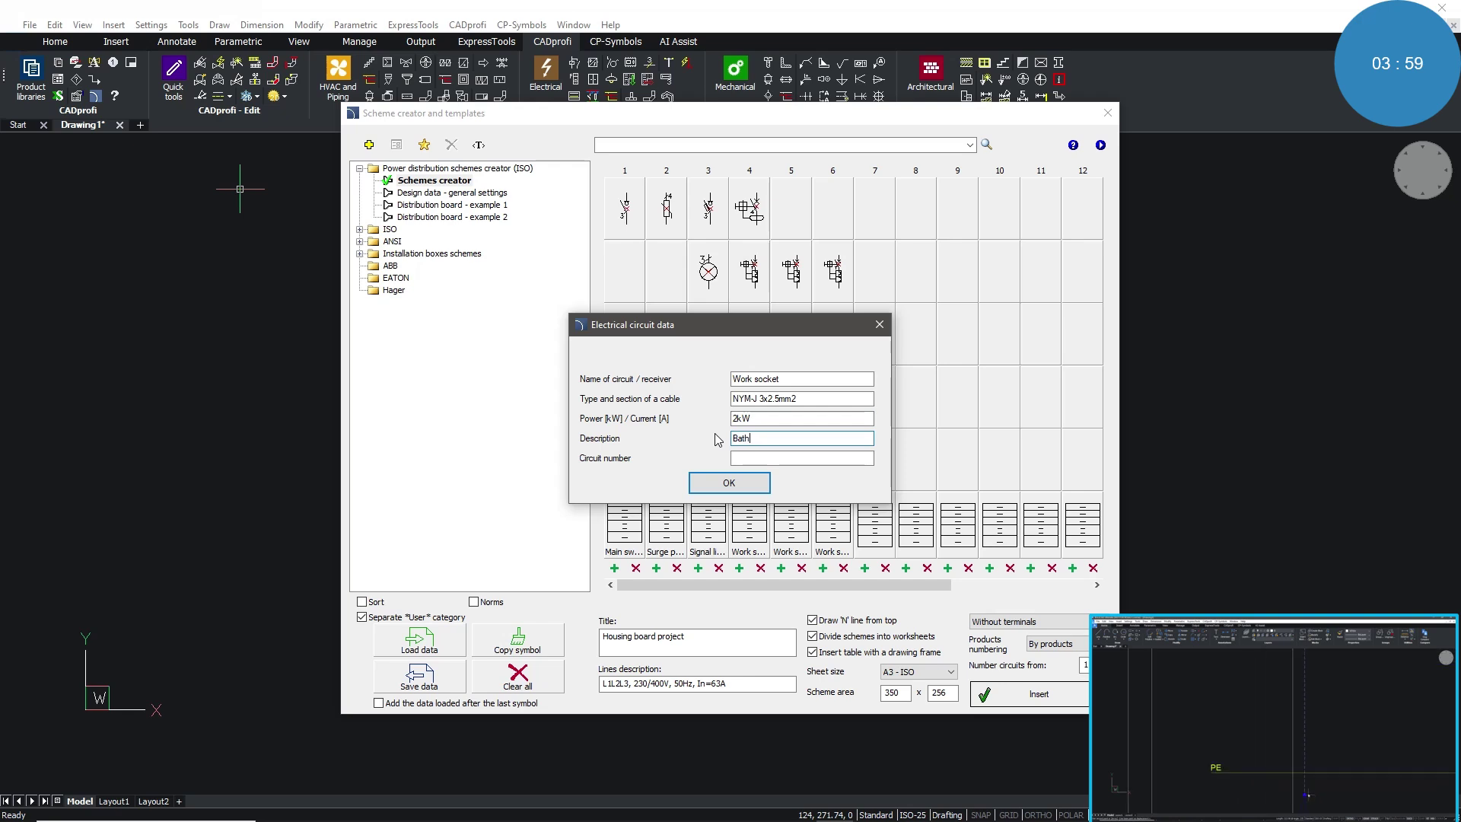
pyautogui.click(730, 483)
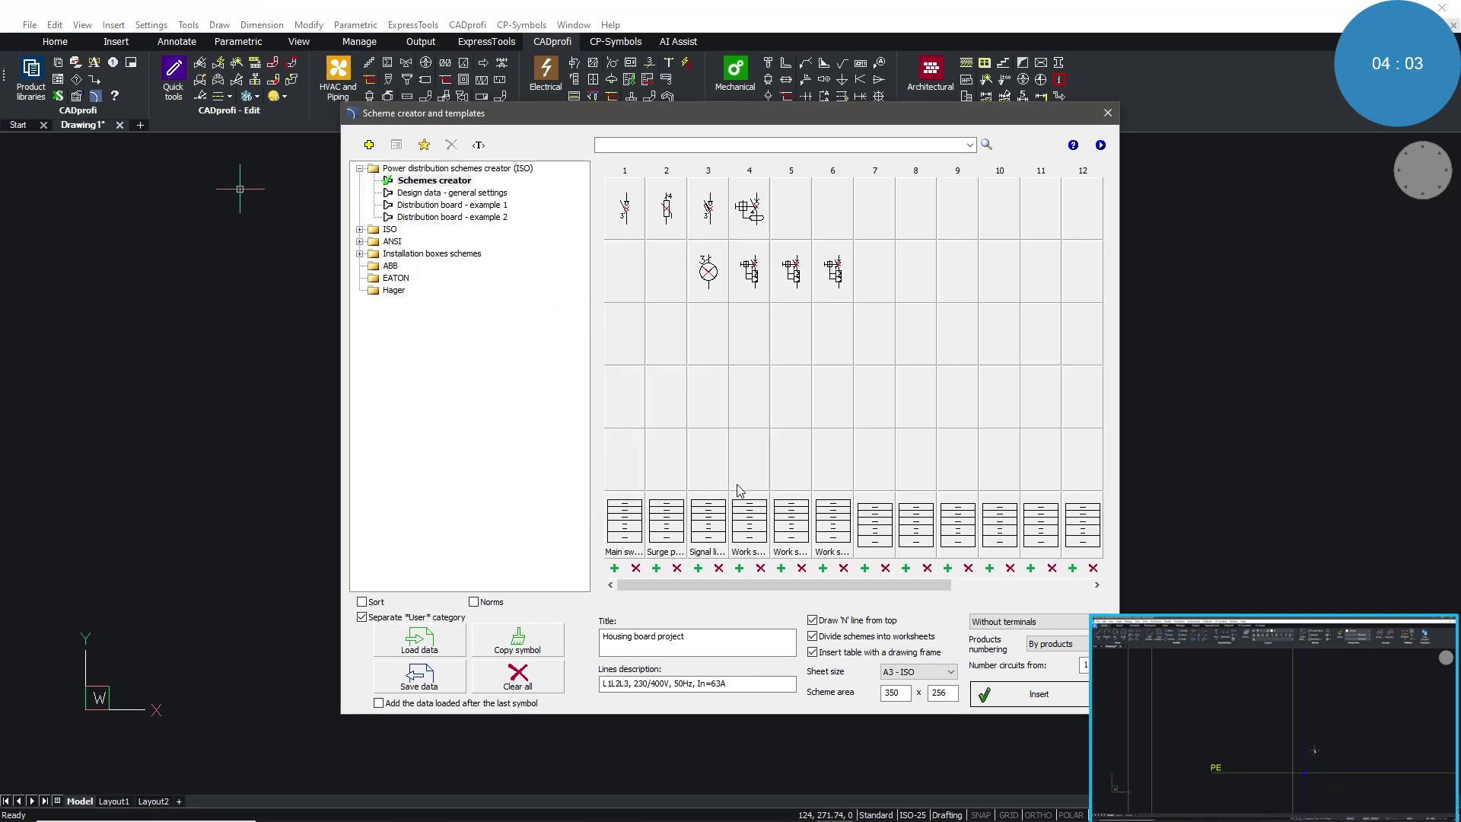
# Change the description of the column 6 circuit to Living room.
pyautogui.doubleClick(829, 543)
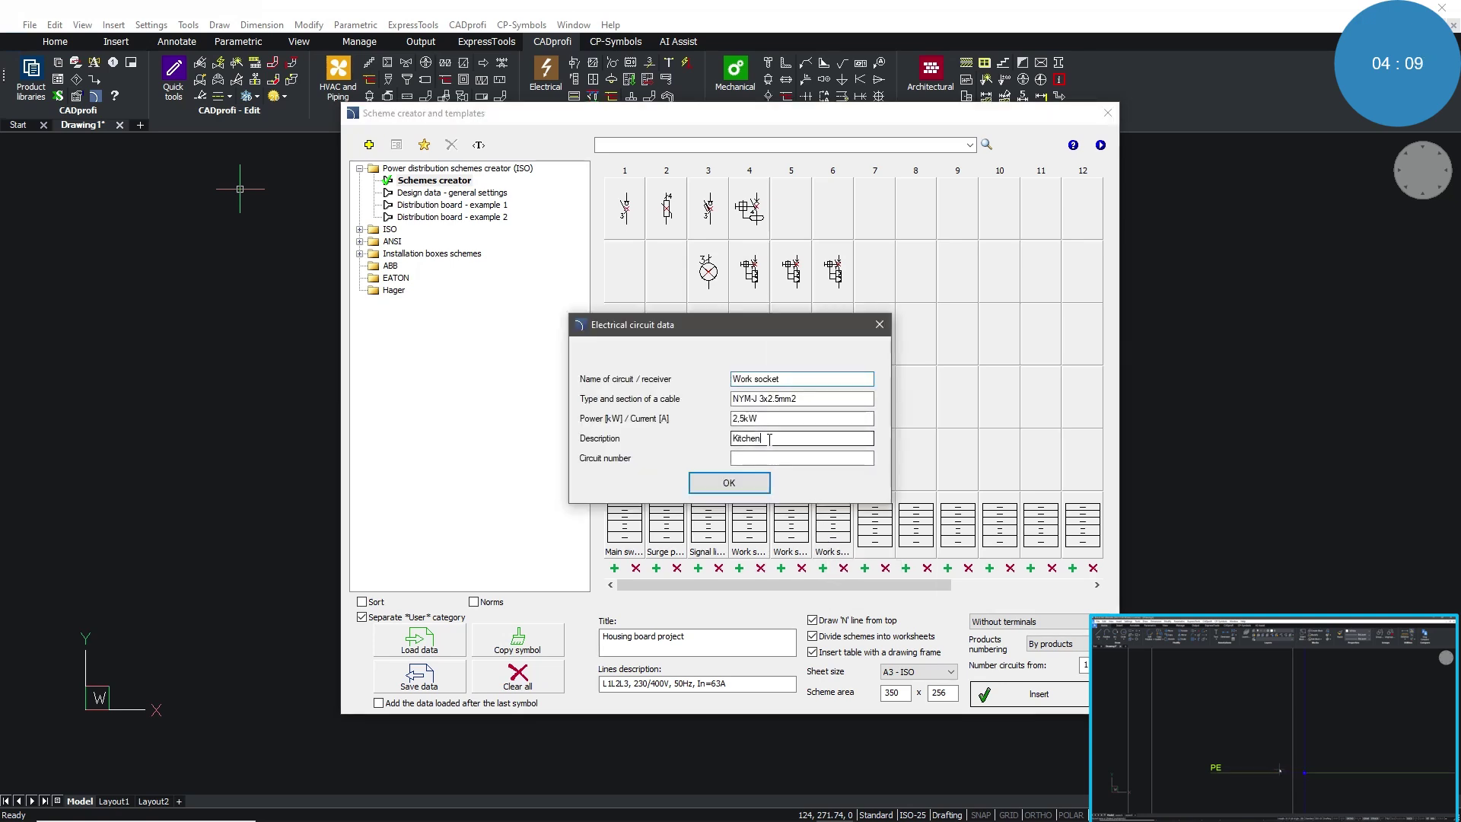
pyautogui.doubleClick(749, 438)
pyautogui.write('Living room')
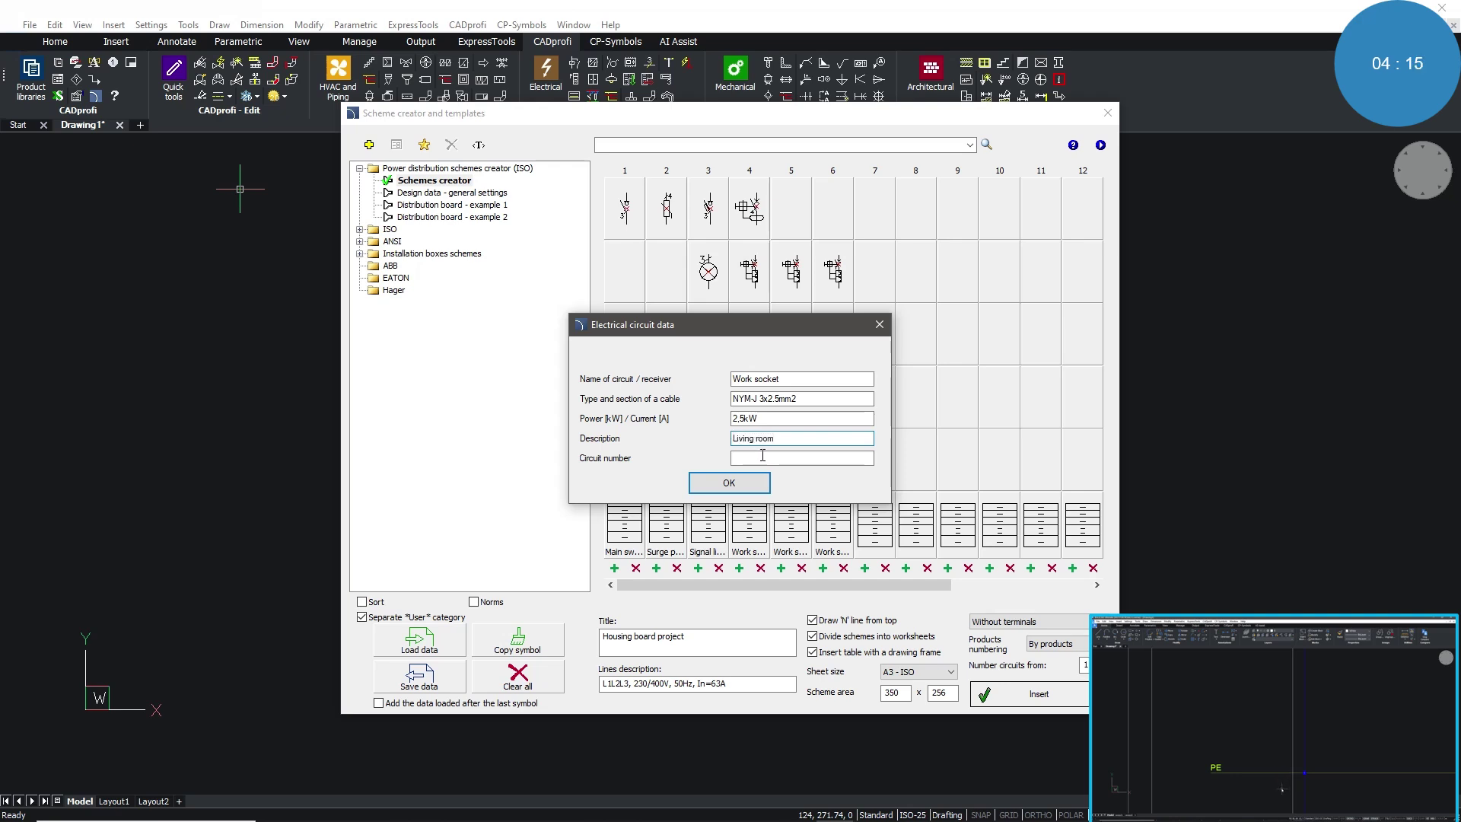
pyautogui.click(749, 481)
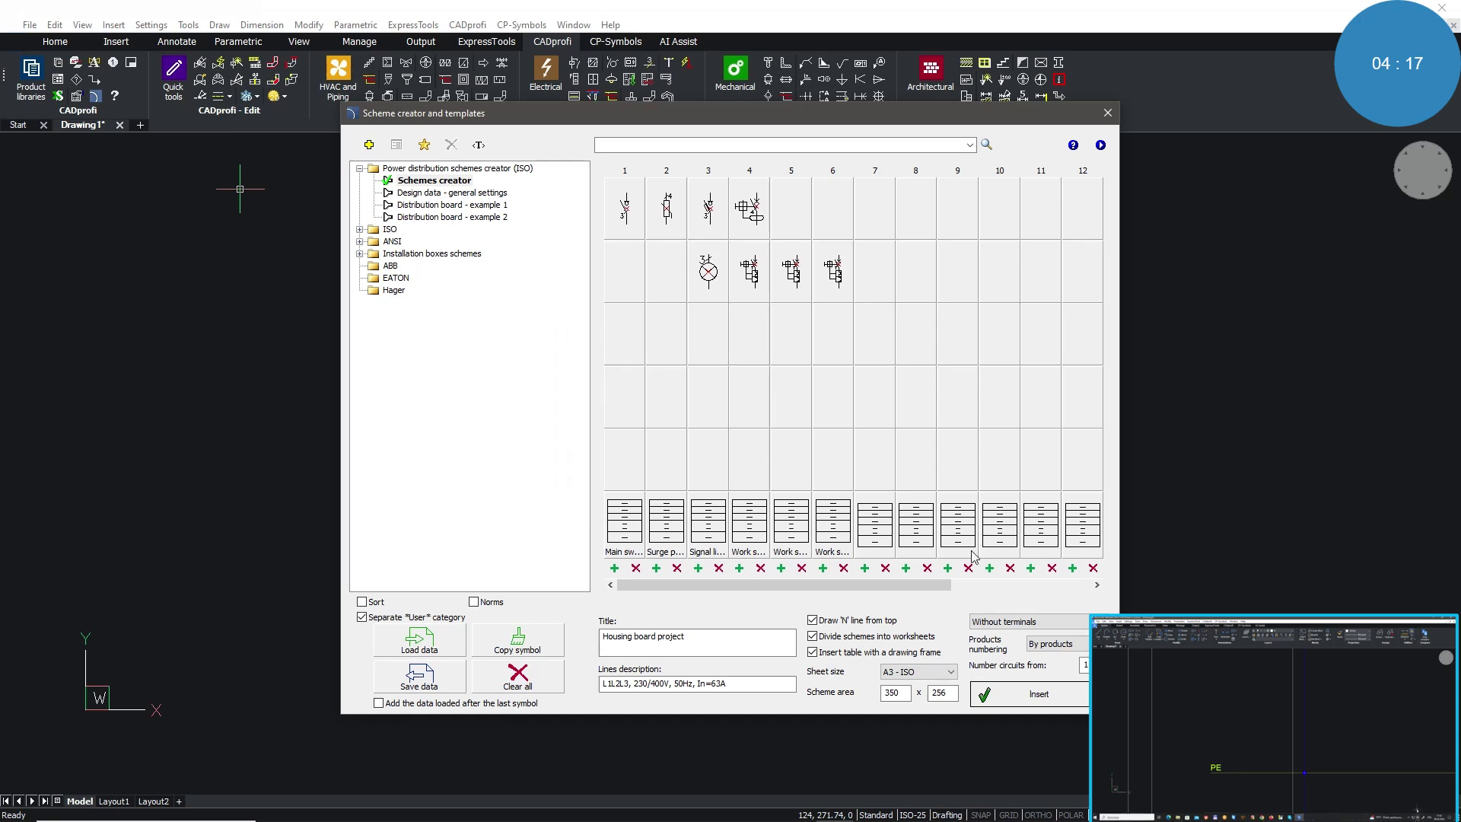
# Insert the finished distribution scheme into the empty drawing area.
pyautogui.click(1025, 700)
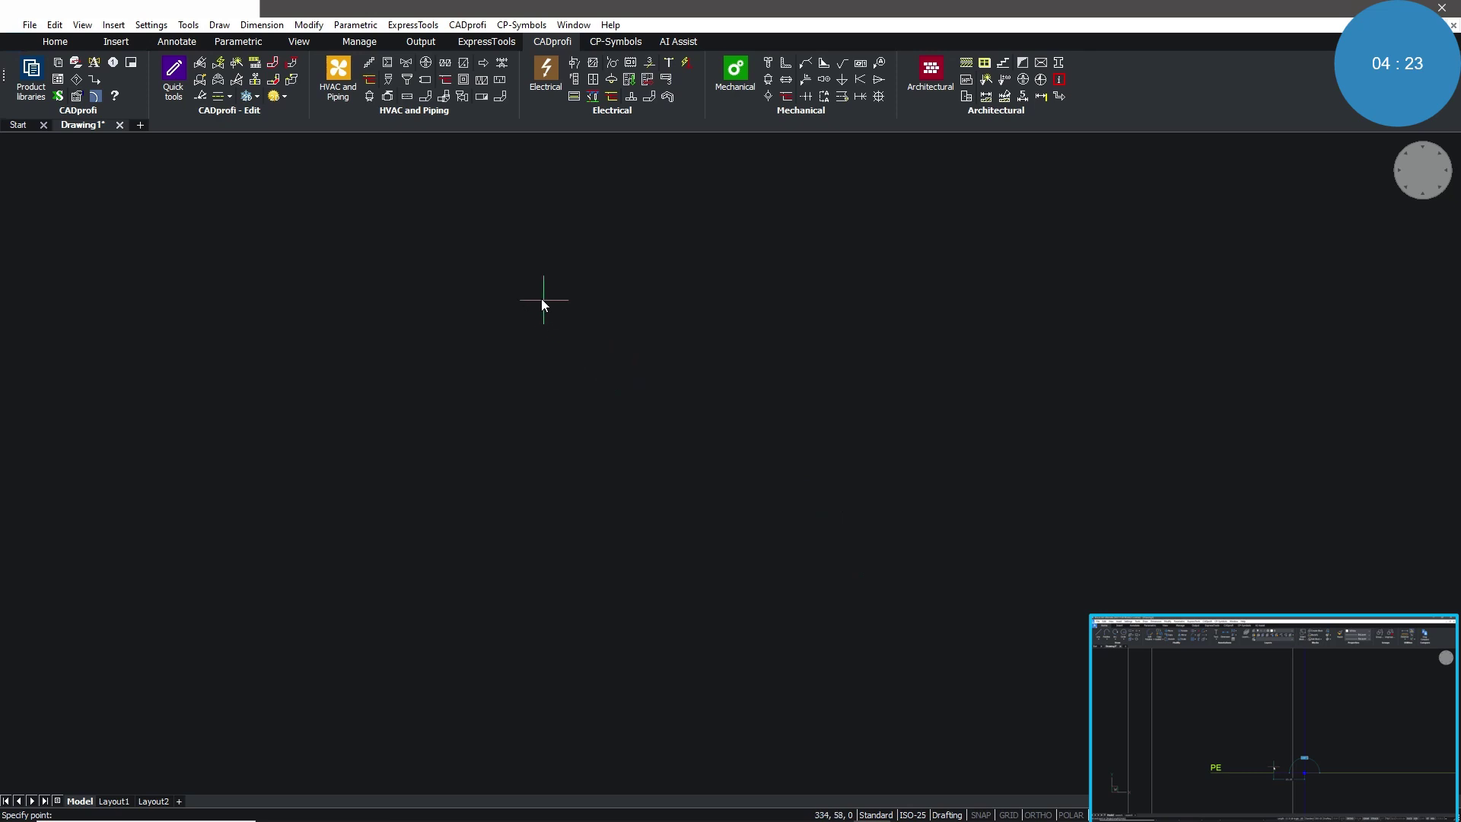
pyautogui.click(520, 199)
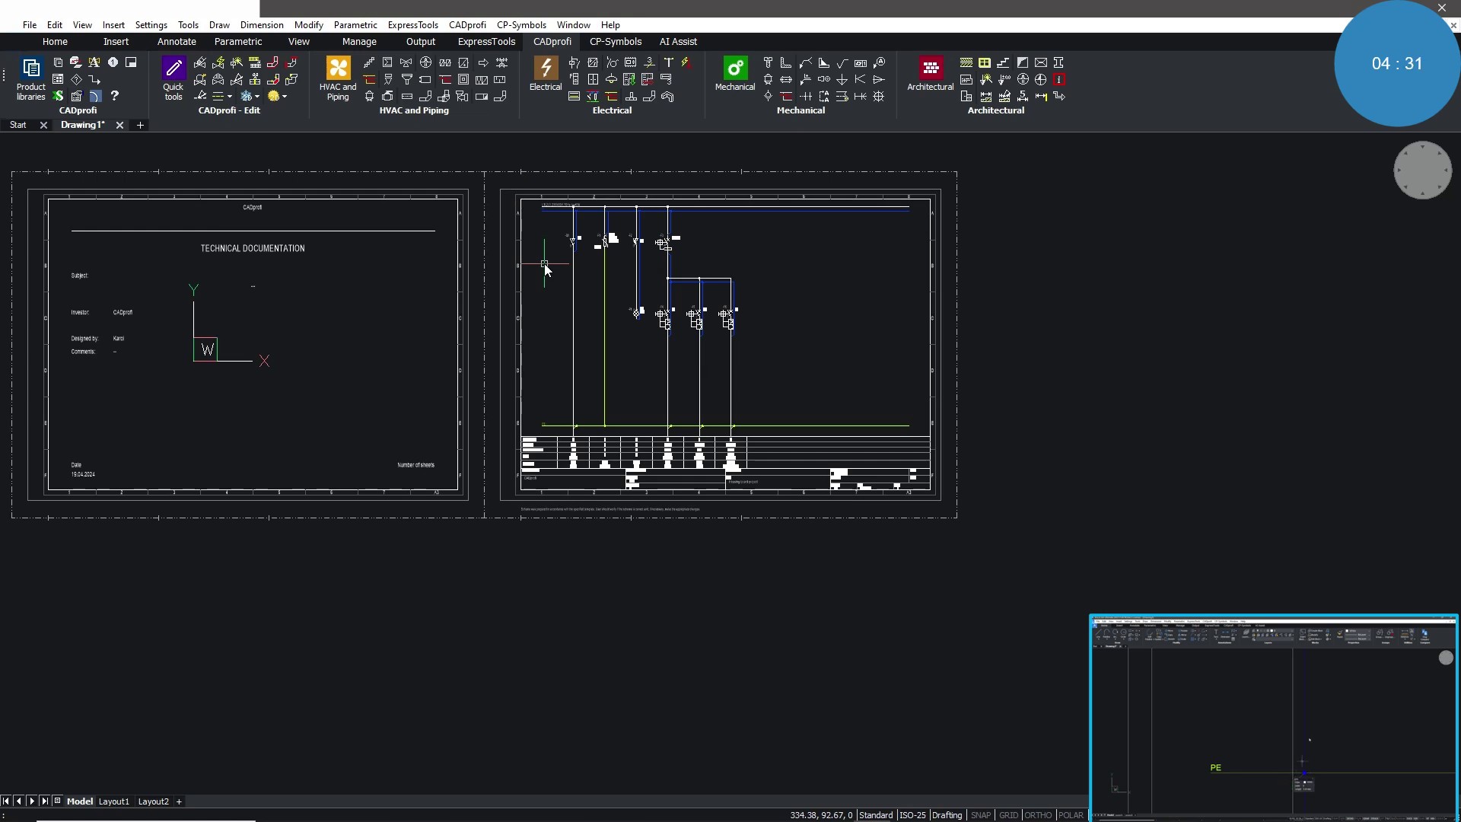
# Start a bill of materials of the type "Electrical - insert 2D views from selected symbols".
pyautogui.click(59, 97)
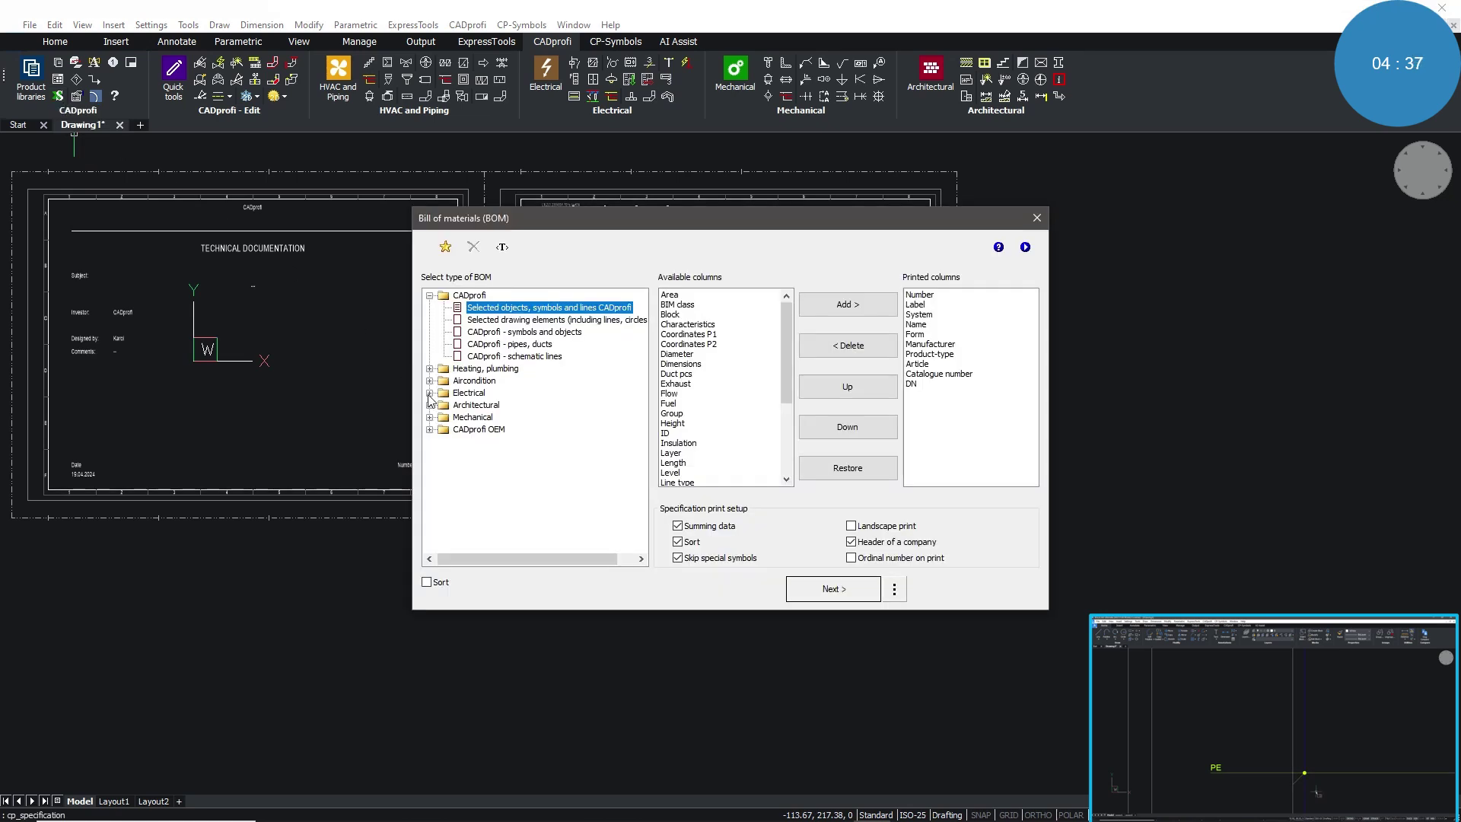
pyautogui.click(430, 393)
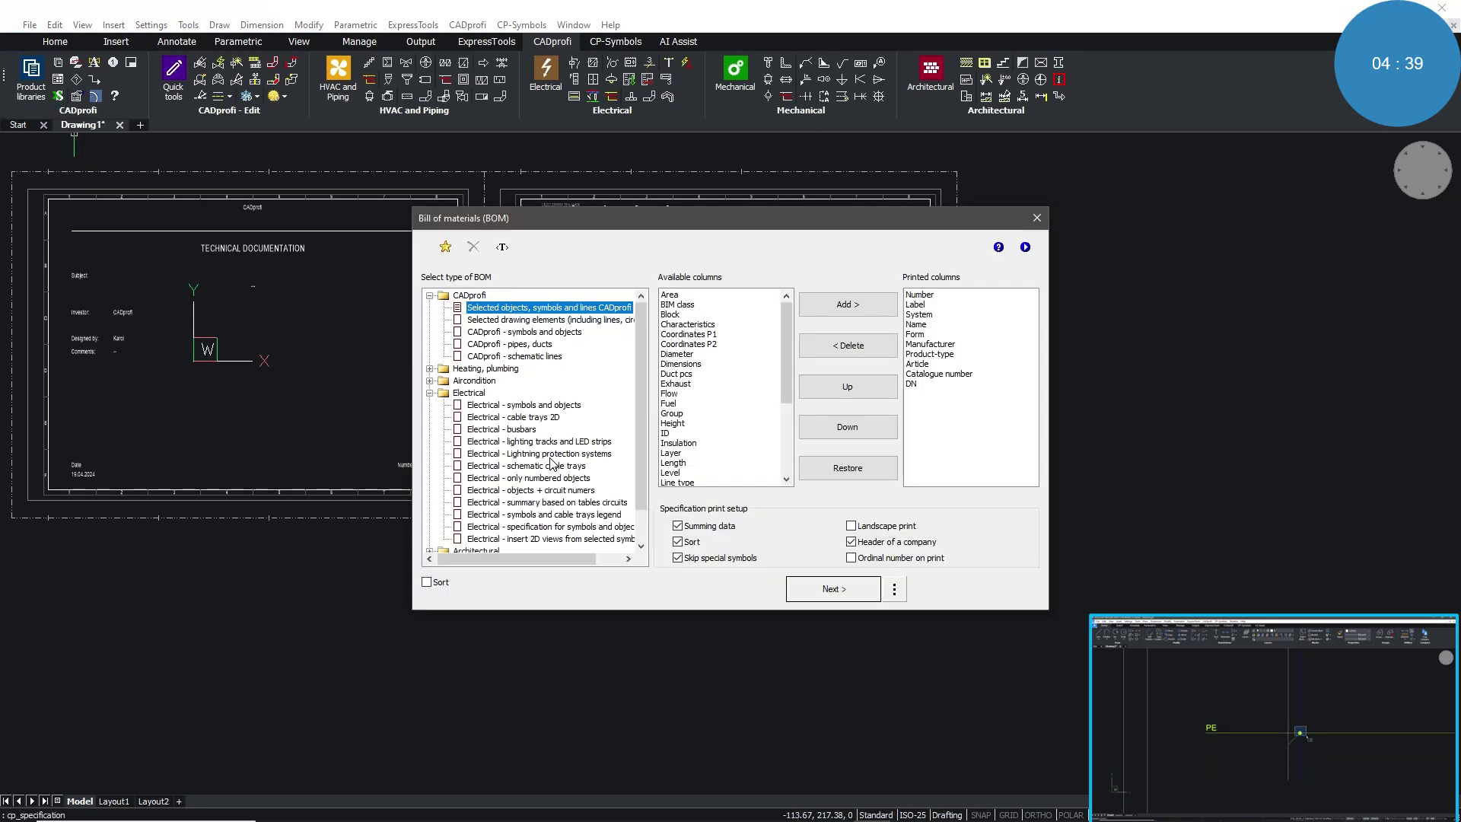
pyautogui.click(590, 539)
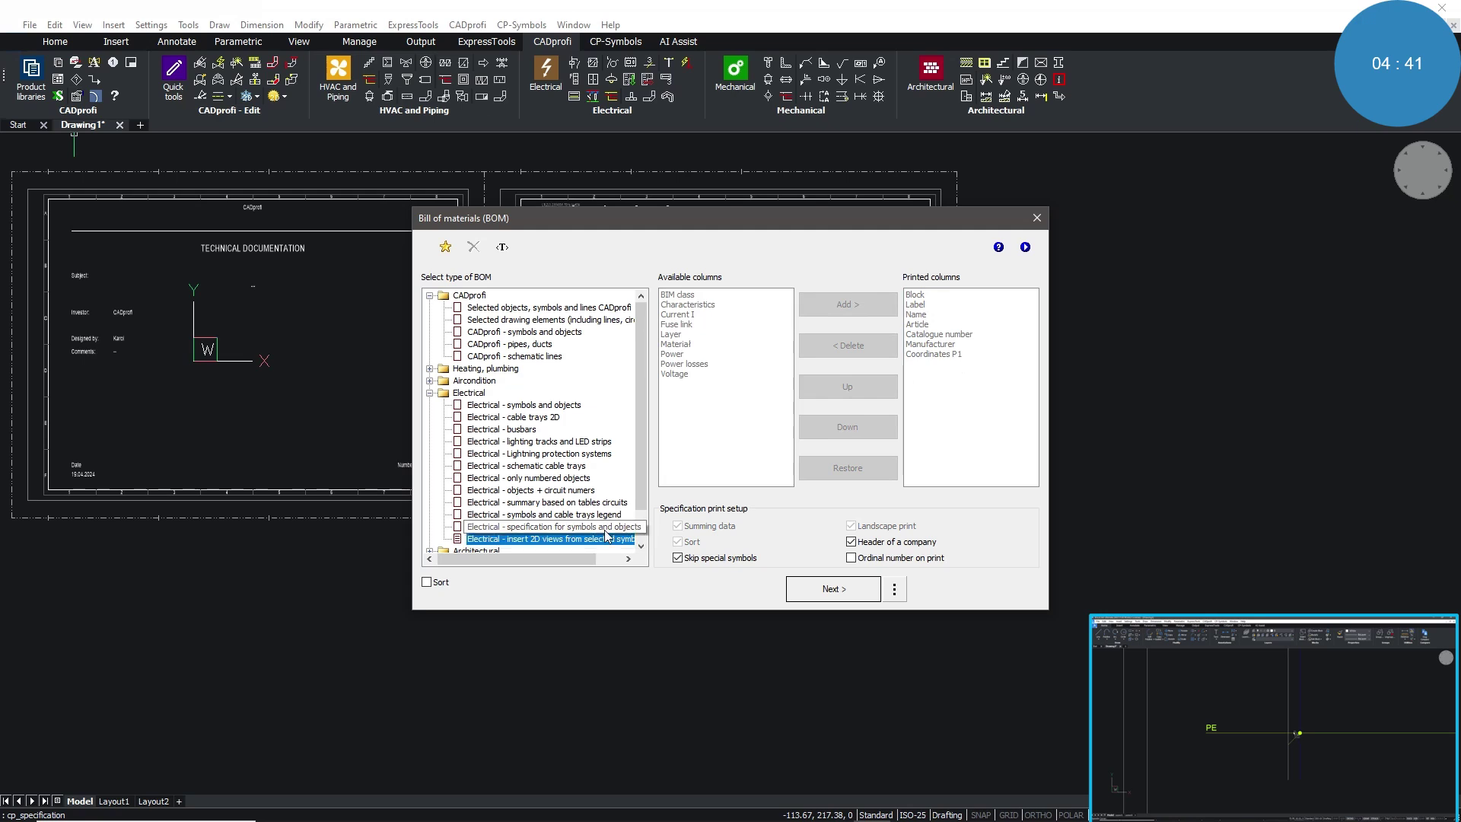
pyautogui.click(847, 593)
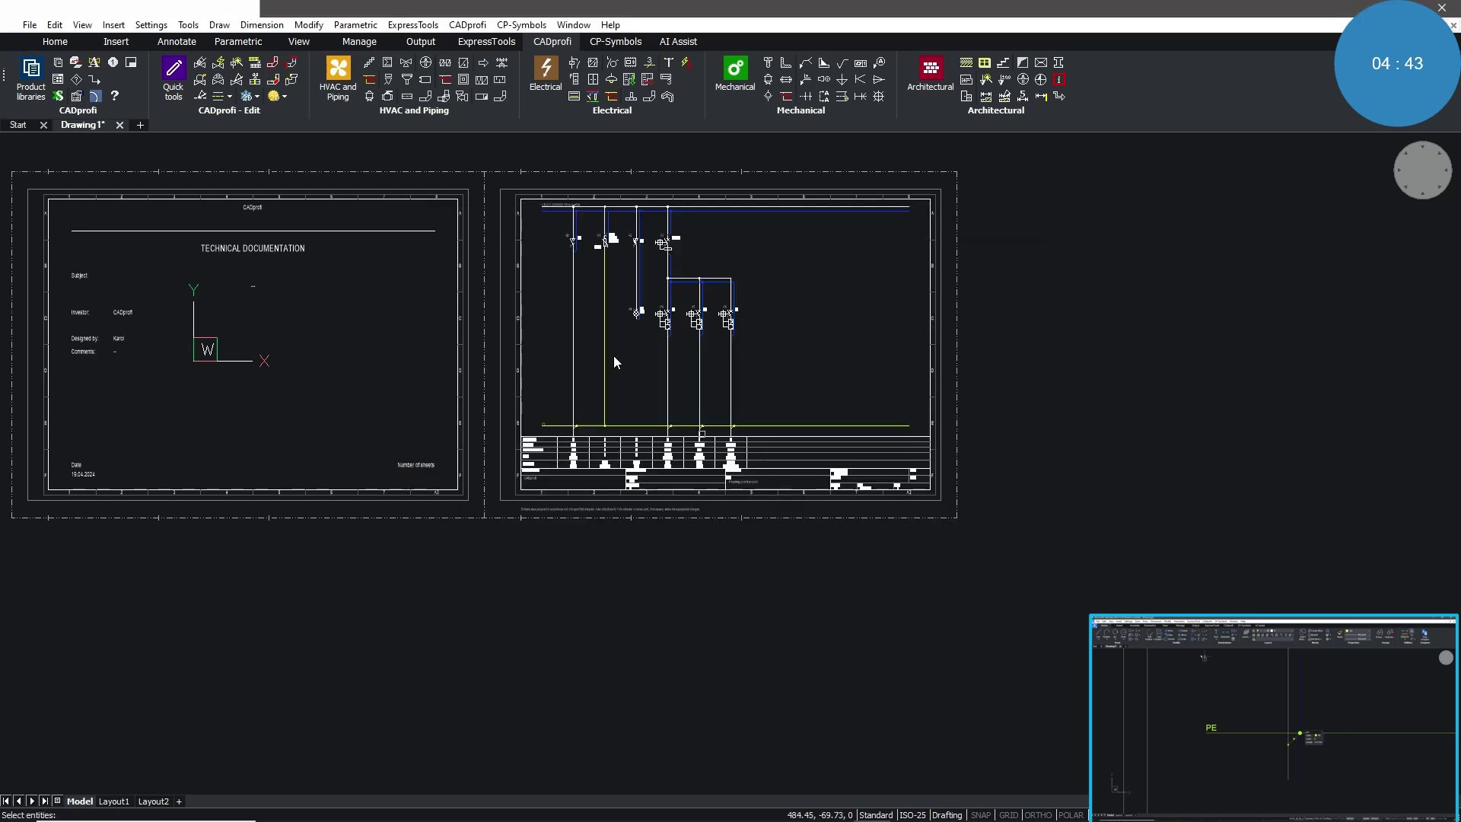
# Choose the symbols of the distribution scheme and insert their 2D views in the empty area below the sheets.
pyautogui.click(482, 153)
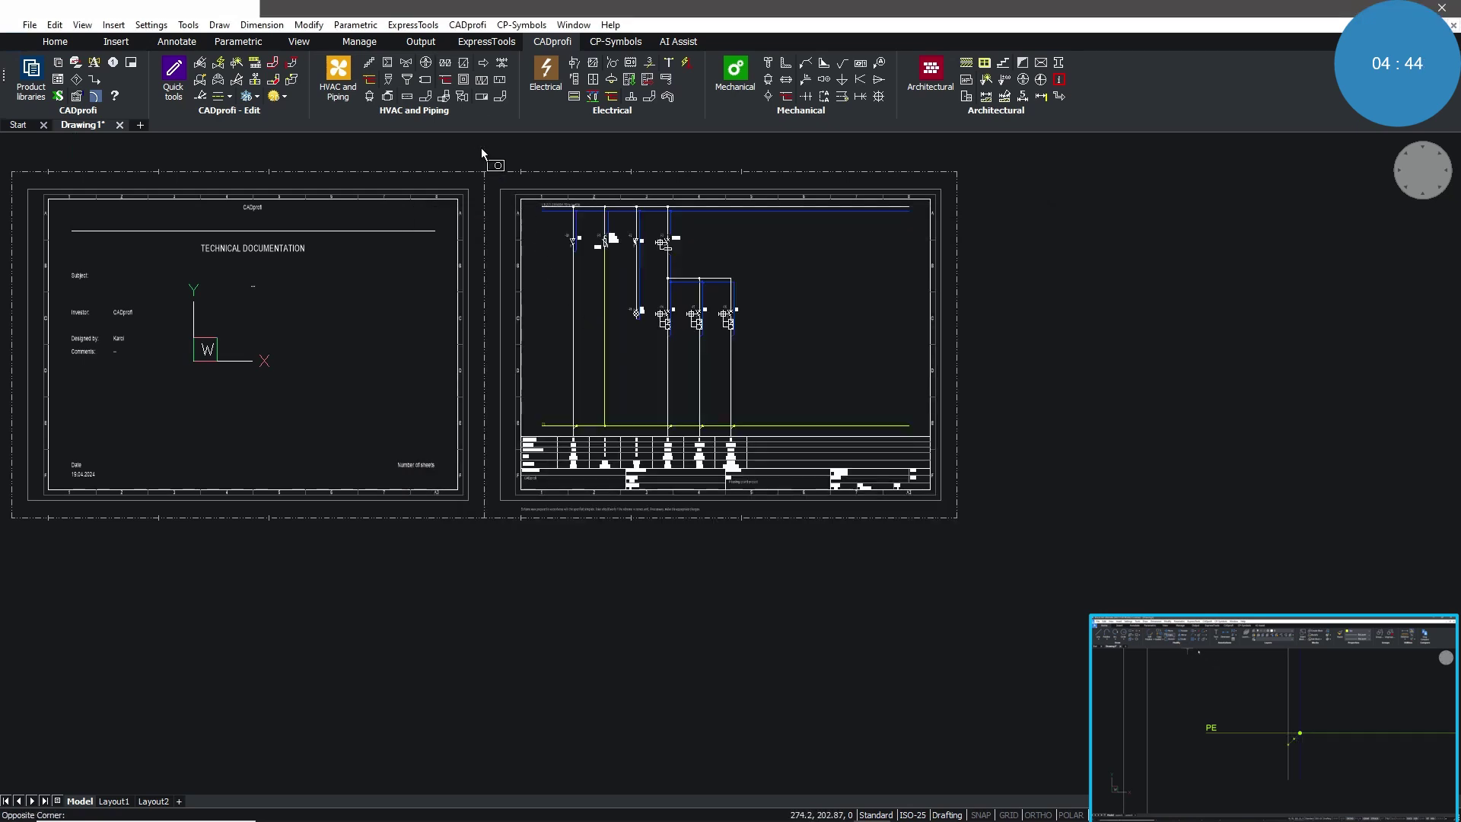
pyautogui.click(776, 376)
pyautogui.press('Return')
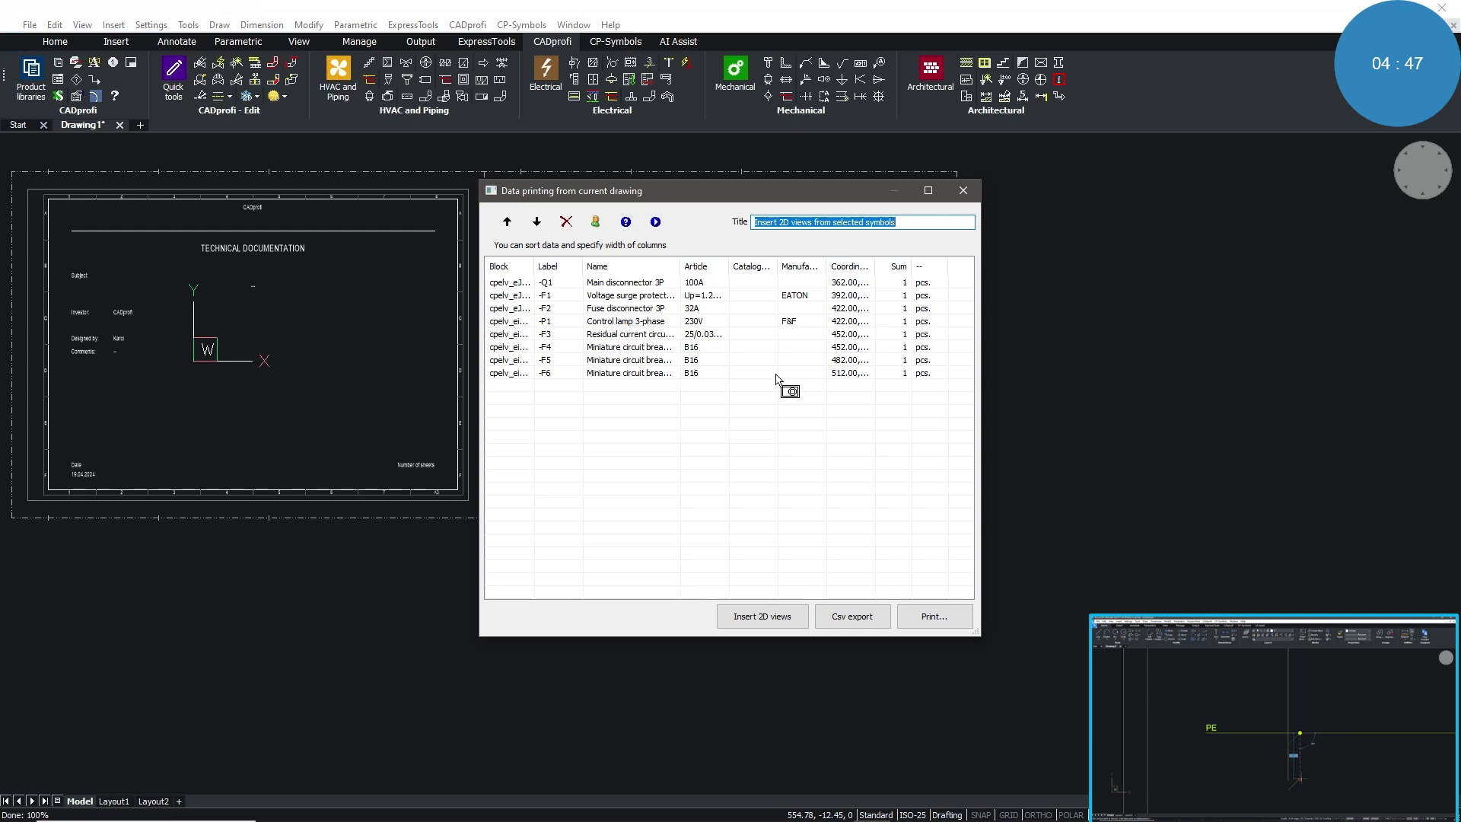
pyautogui.click(764, 617)
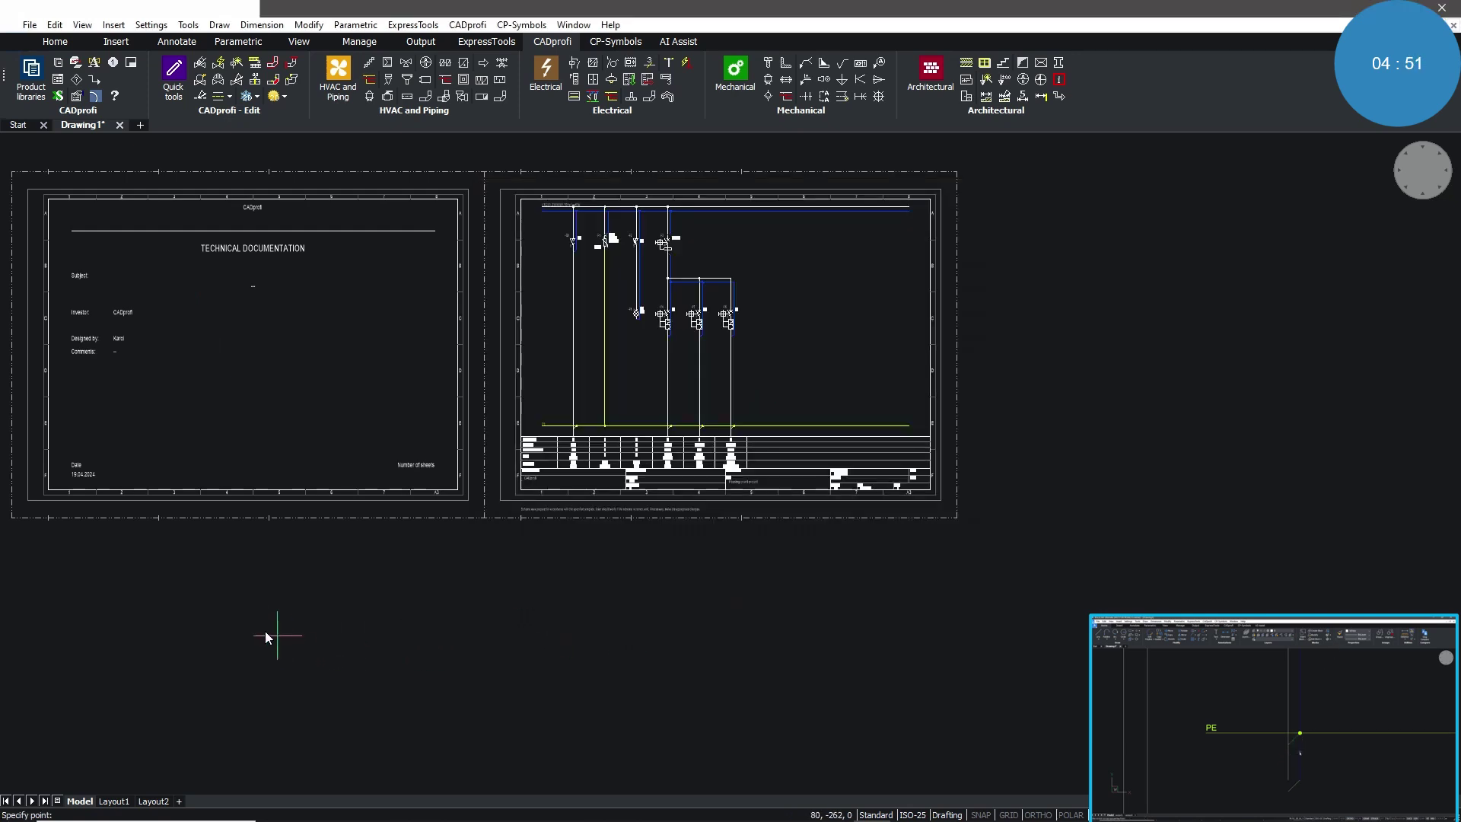
pyautogui.press('Escape')
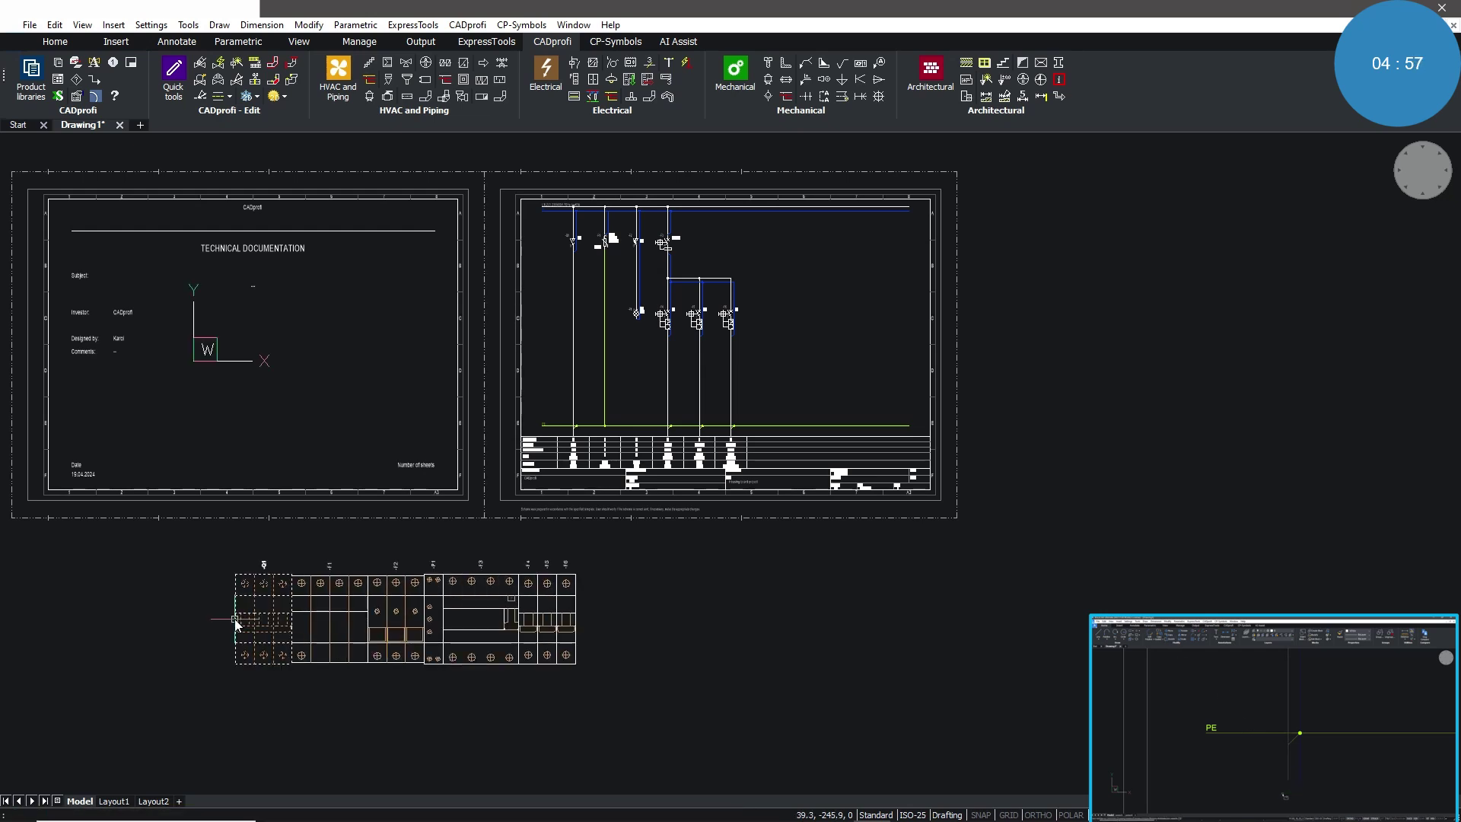
pyautogui.click(183, 597)
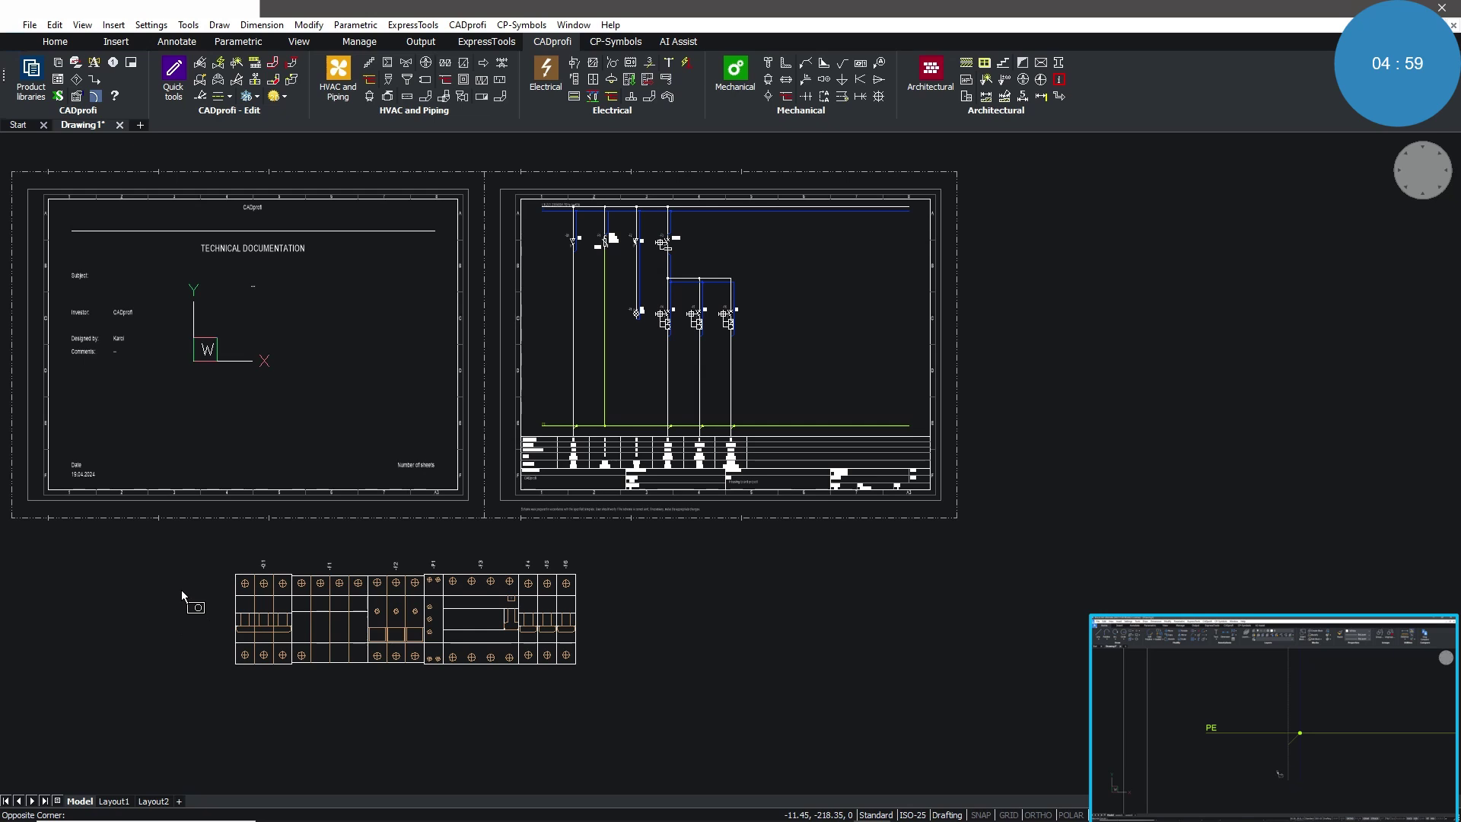
pyautogui.press('Escape')
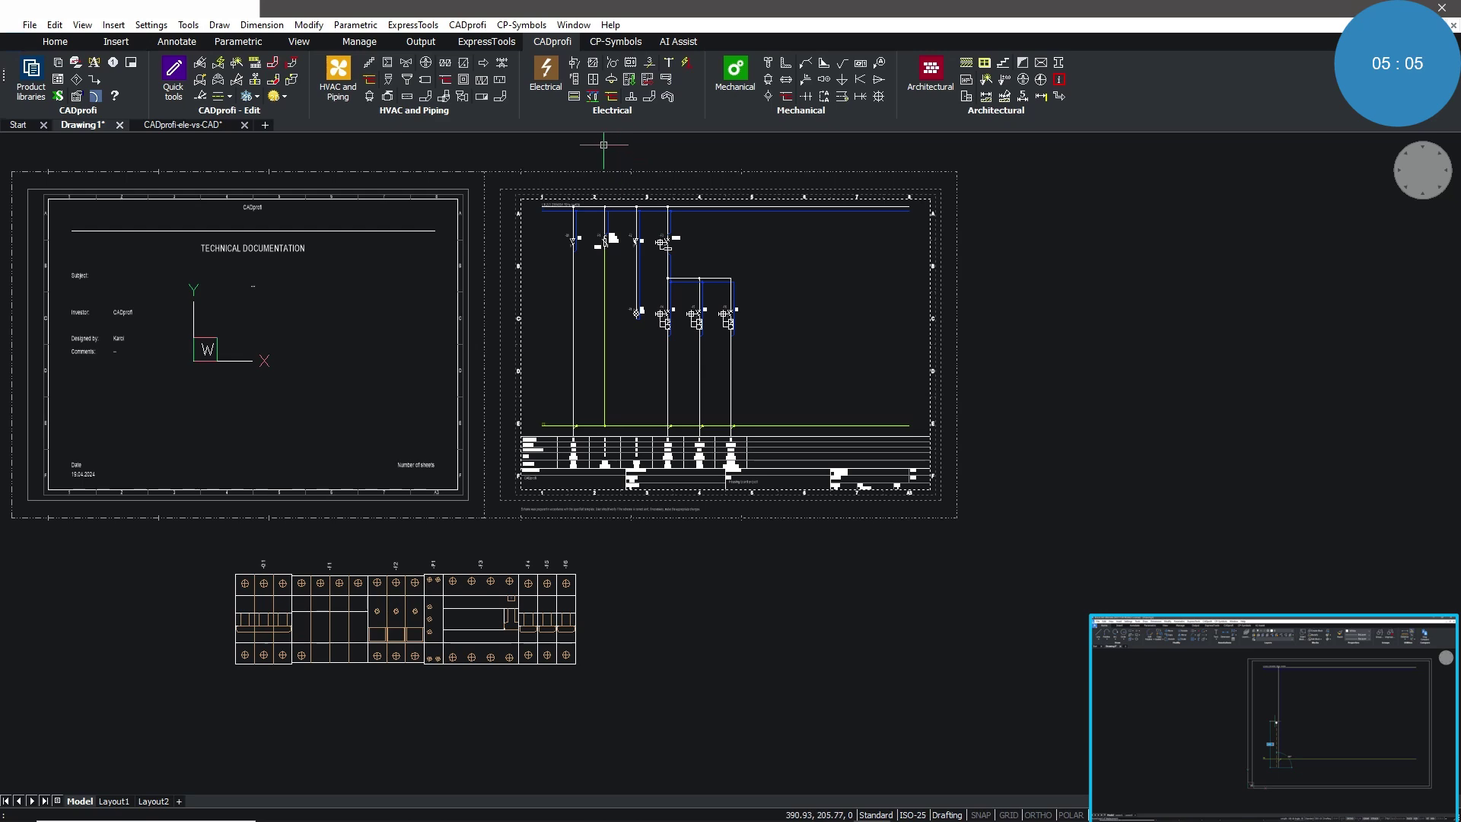
# Calculate a suitable flush-mounted modular switchgear enclosure from all the inserted 2D device views.
pyautogui.click(595, 84)
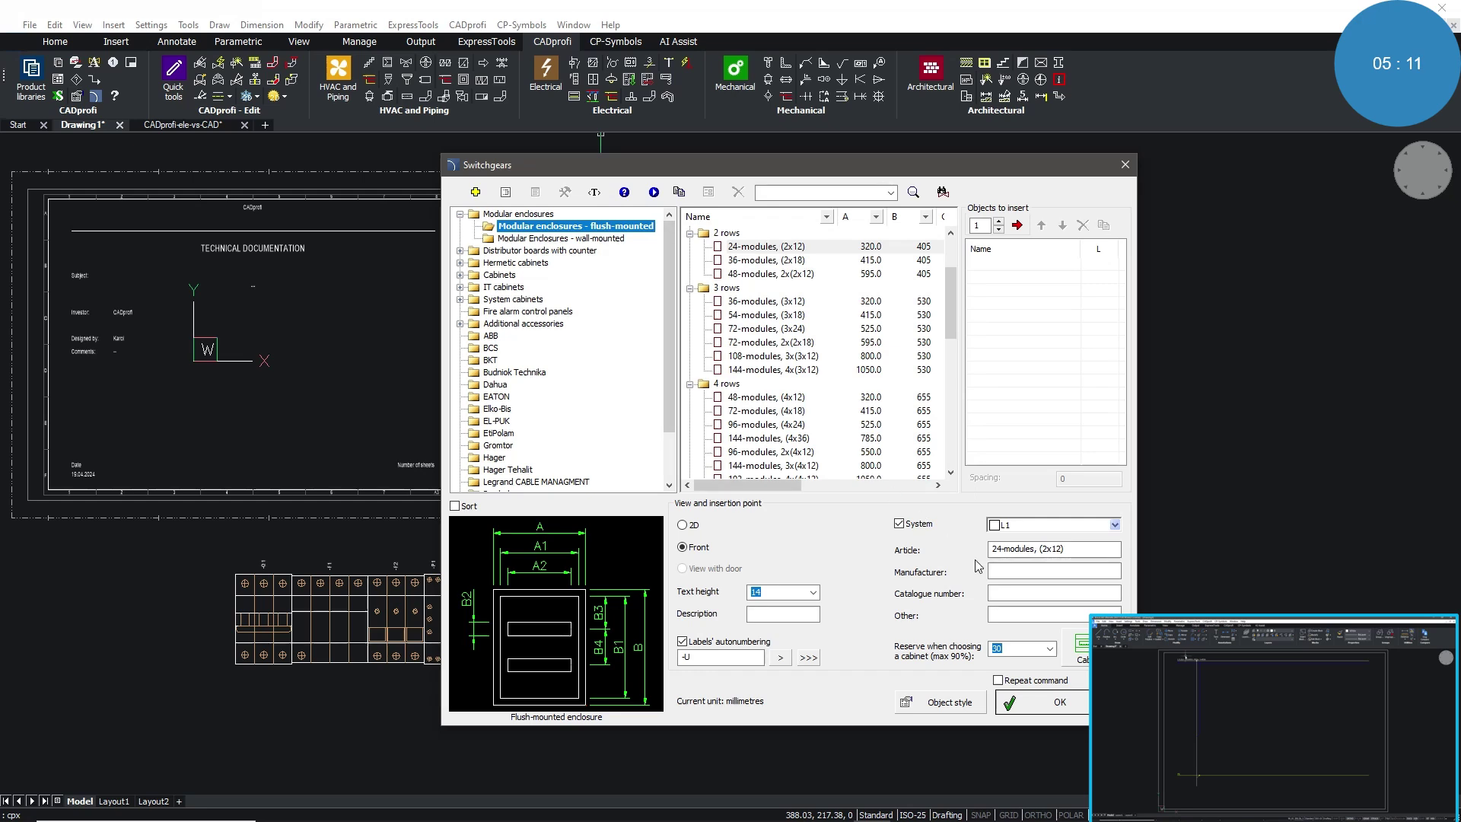
pyautogui.click(1084, 658)
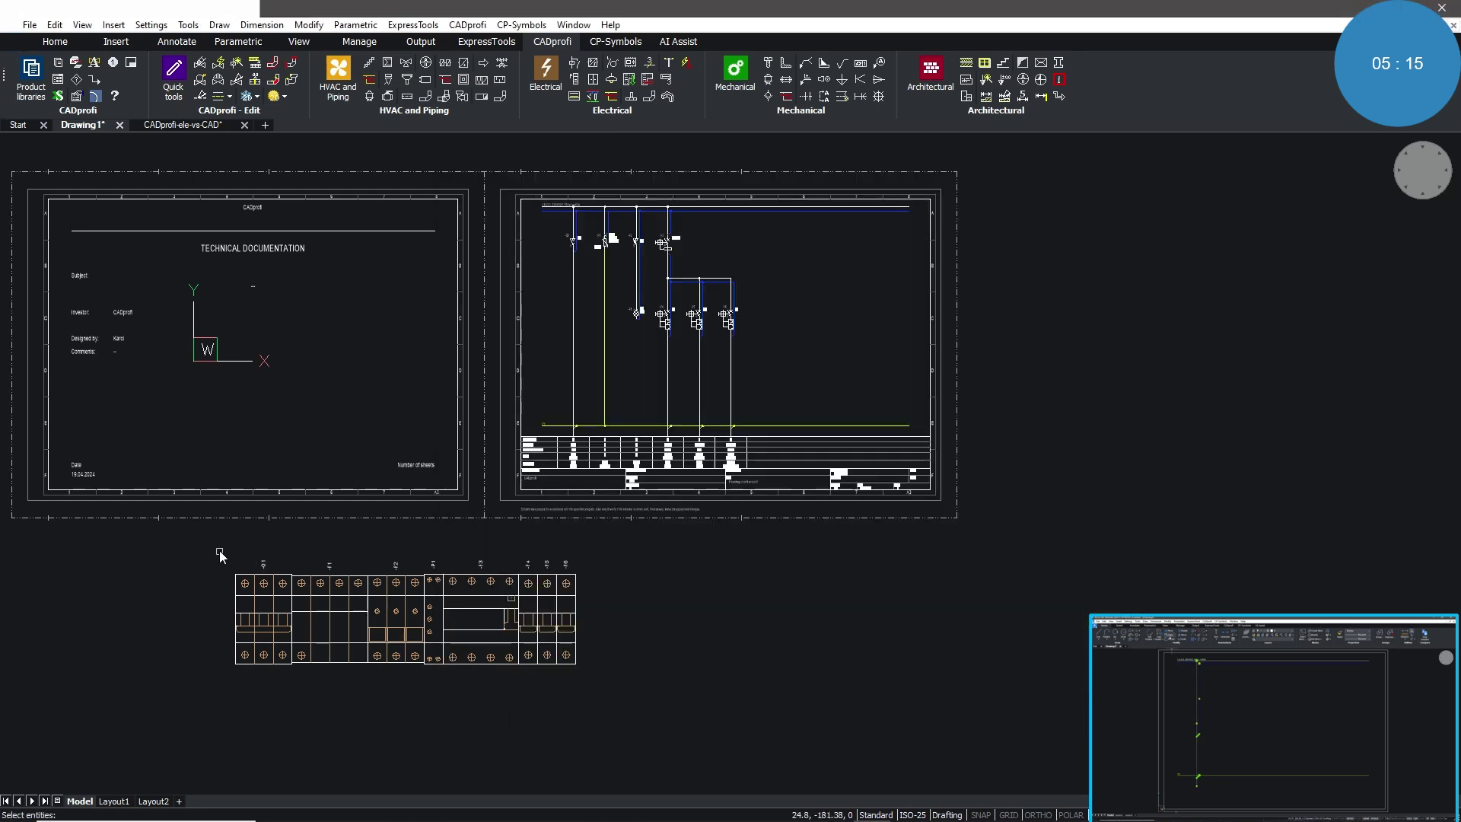
pyautogui.moveTo(220, 553); pyautogui.dragTo(606, 688)
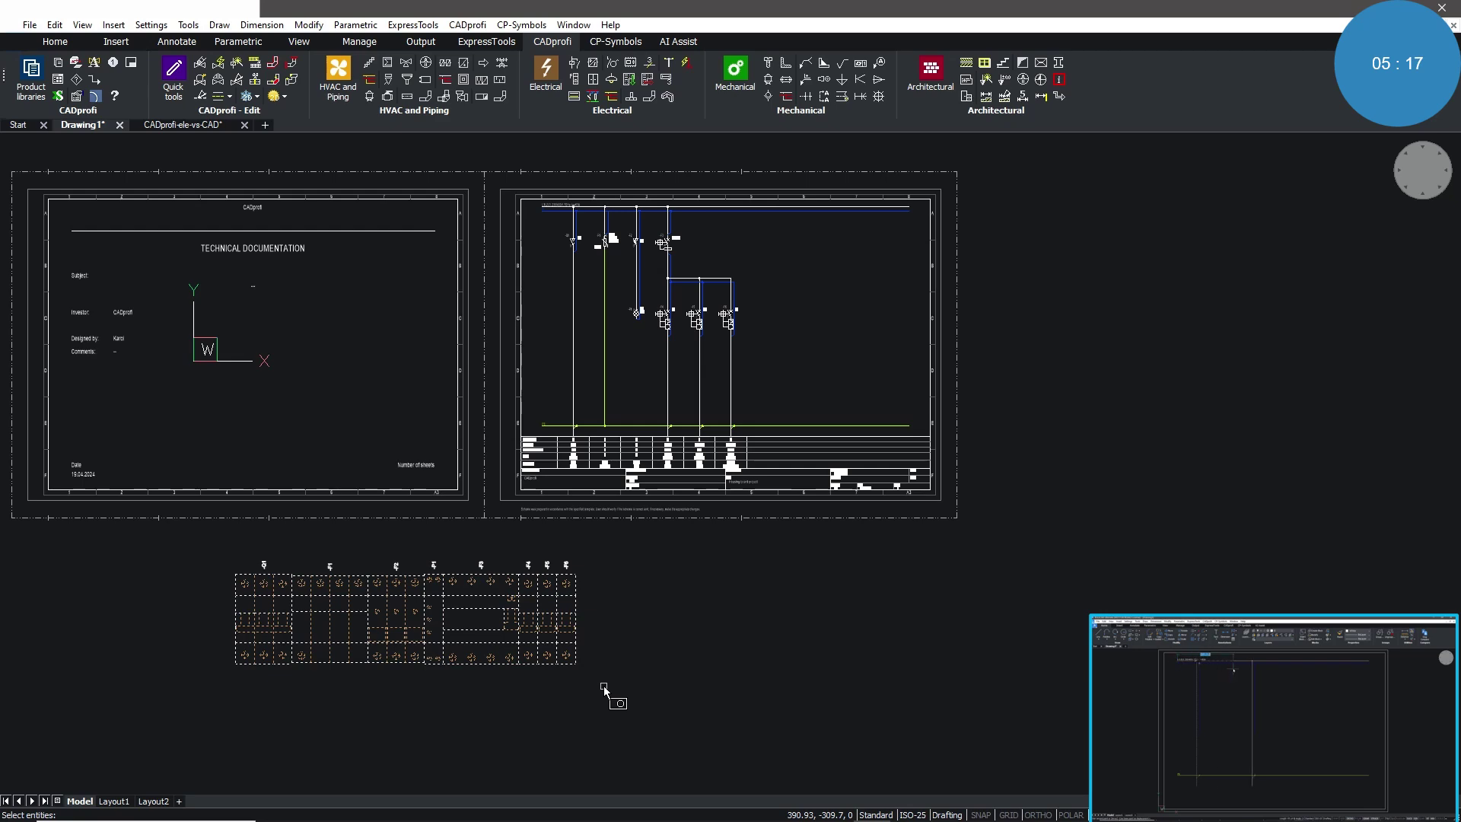
pyautogui.press('Return')
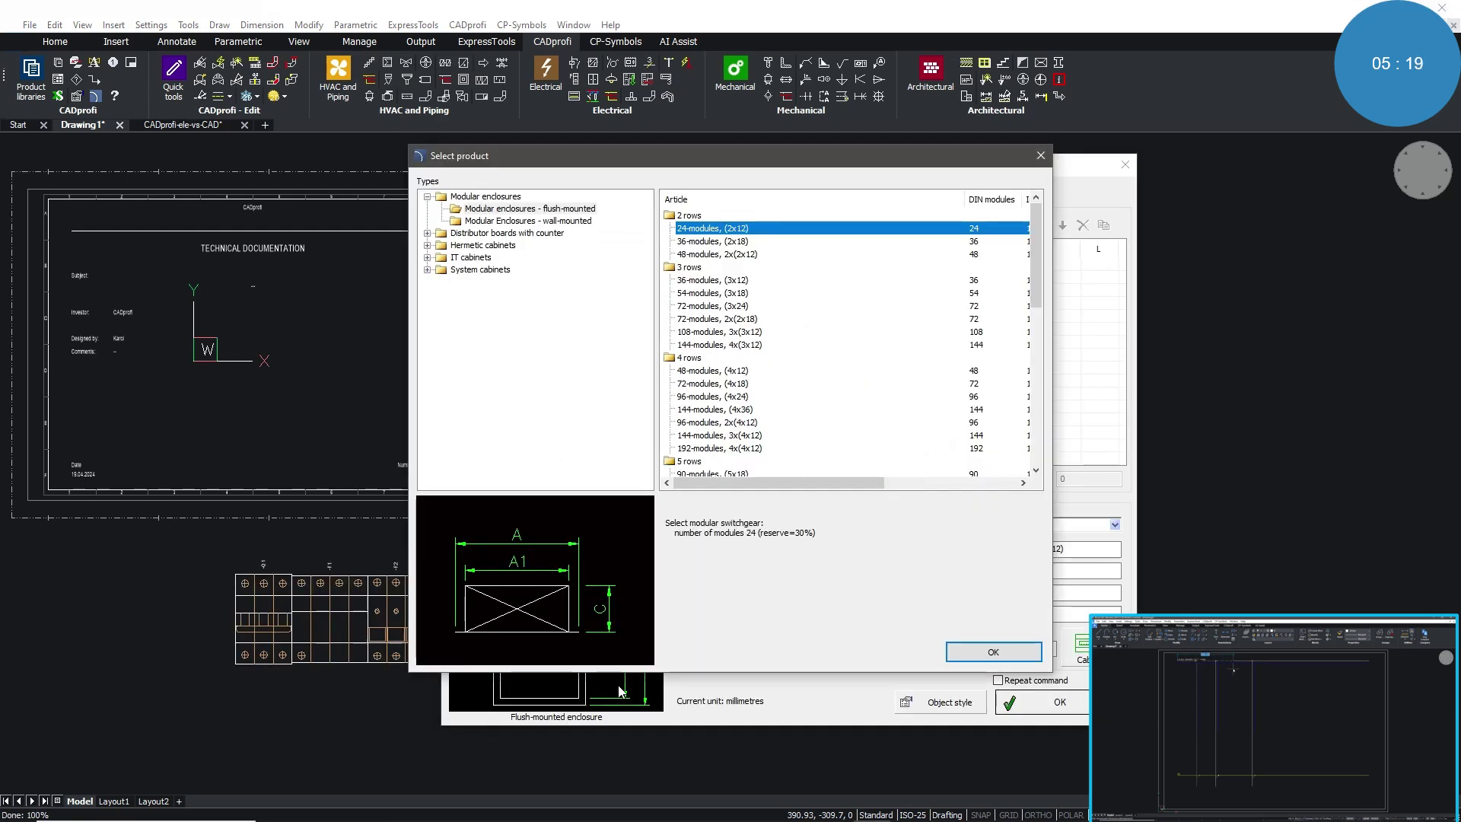
# Accept the 24-modules (2x12) flush-mounted enclosure and place its front view in the empty area beside the scheme sheet.
pyautogui.click(993, 651)
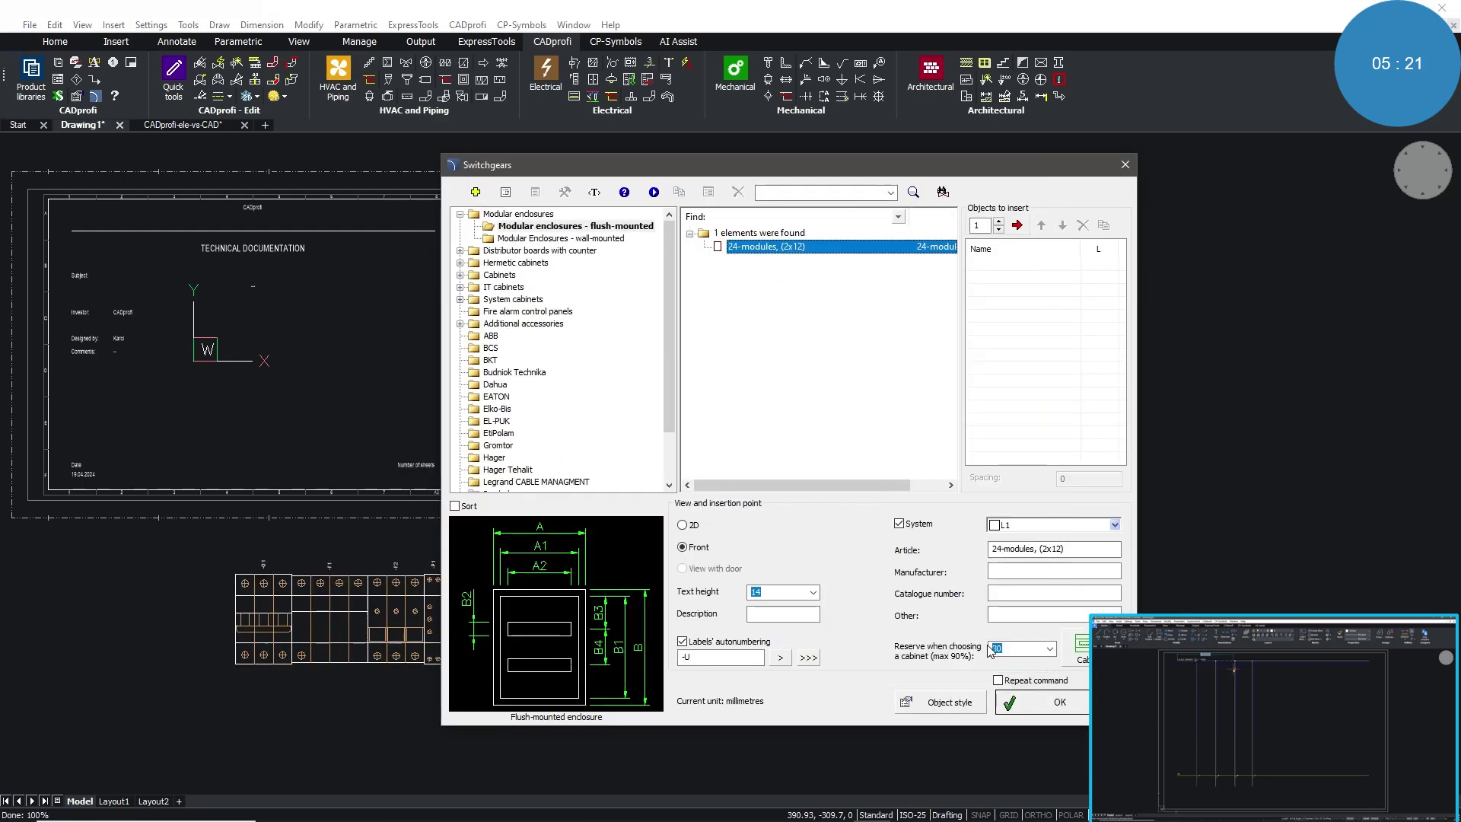
pyautogui.click(1060, 701)
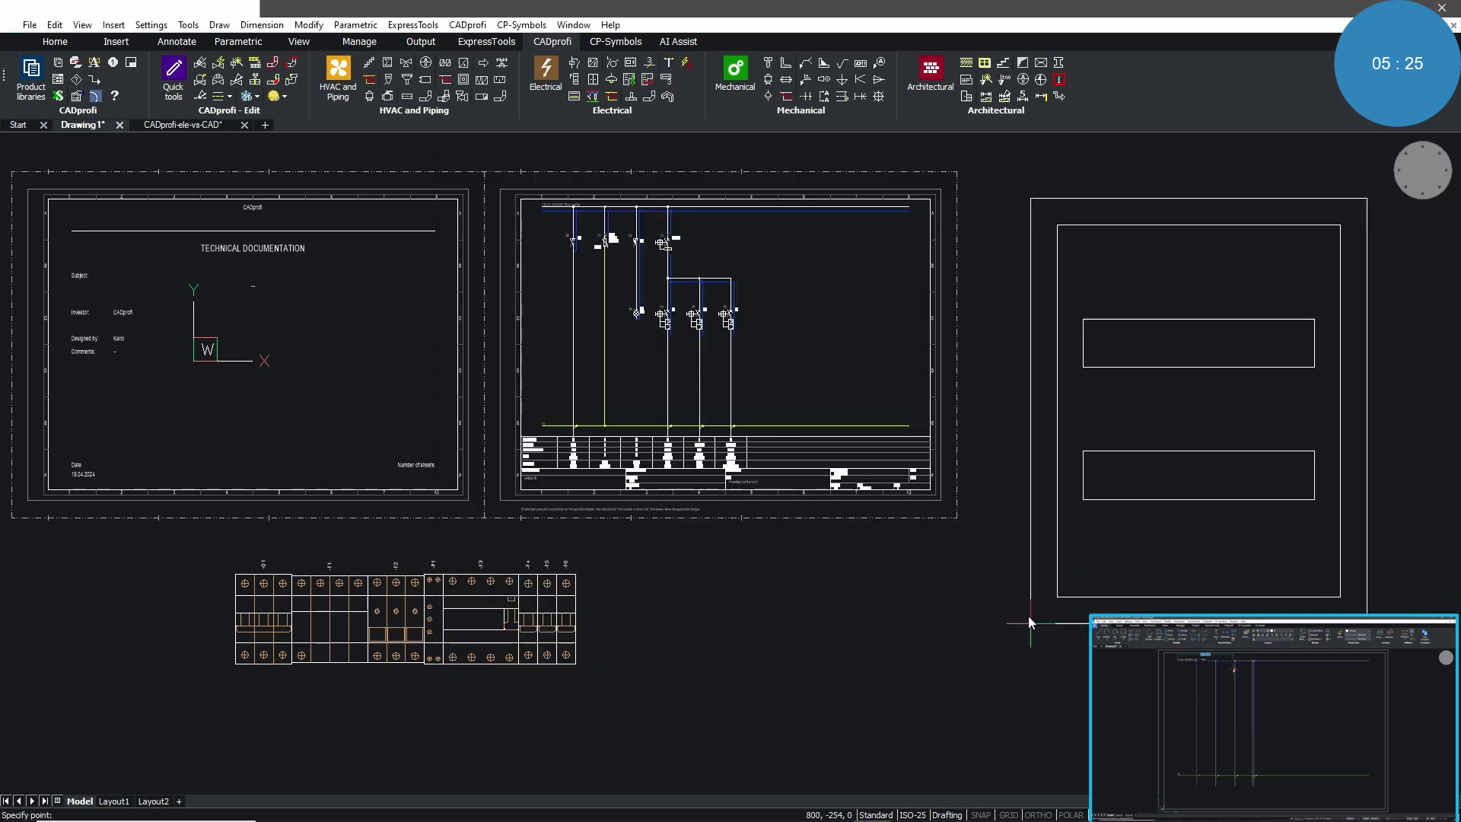
pyautogui.click(1017, 595)
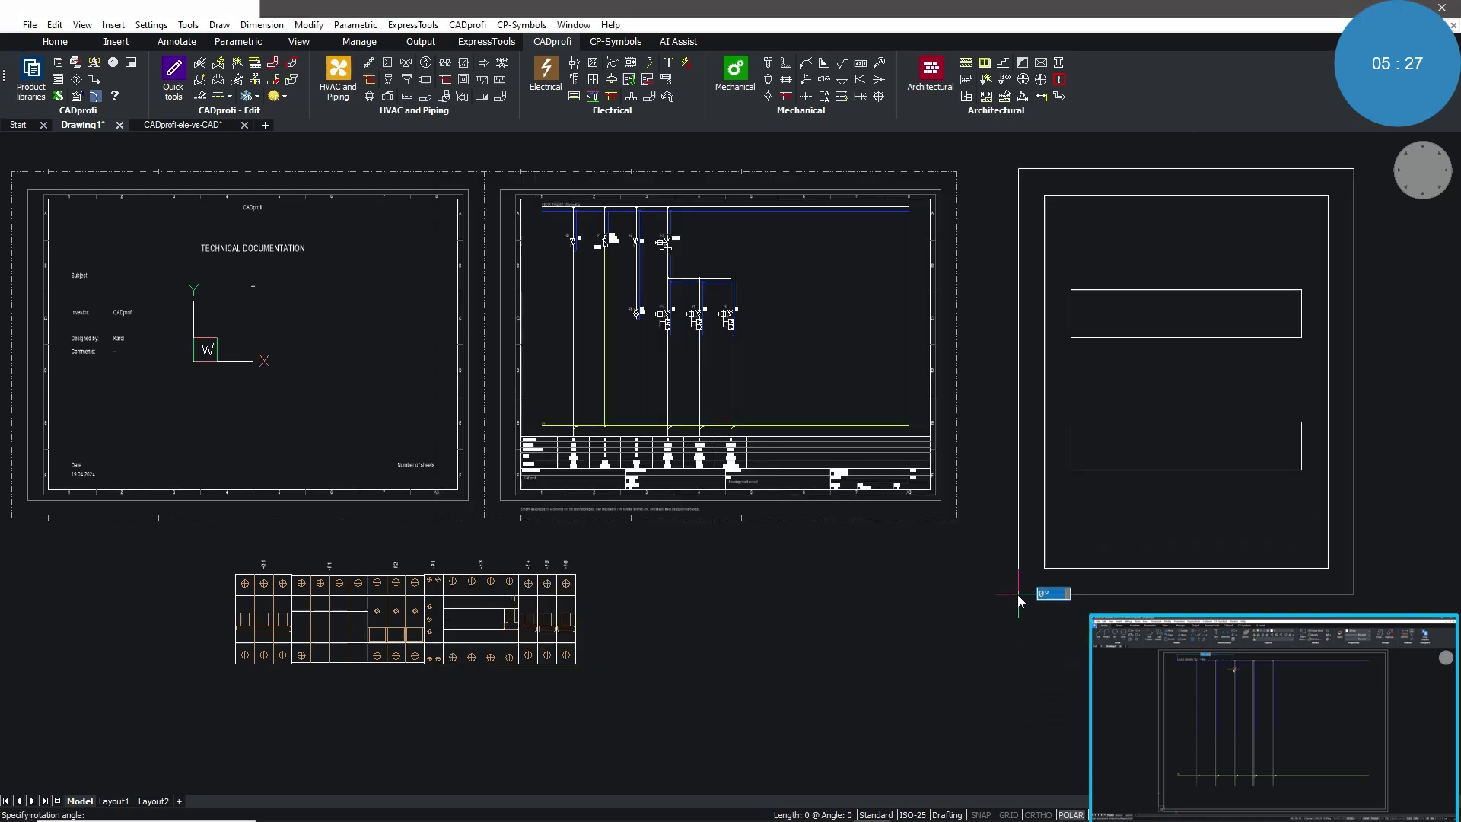